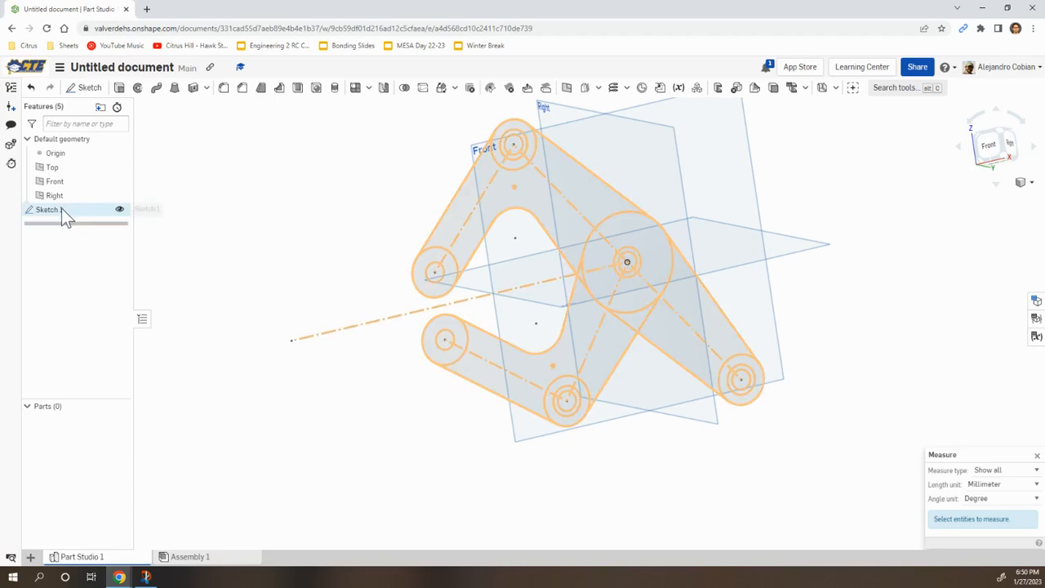
# Step: Check the workspace's default length unit and review step 1 of the master sketch exercise
pyautogui.click(62, 68)
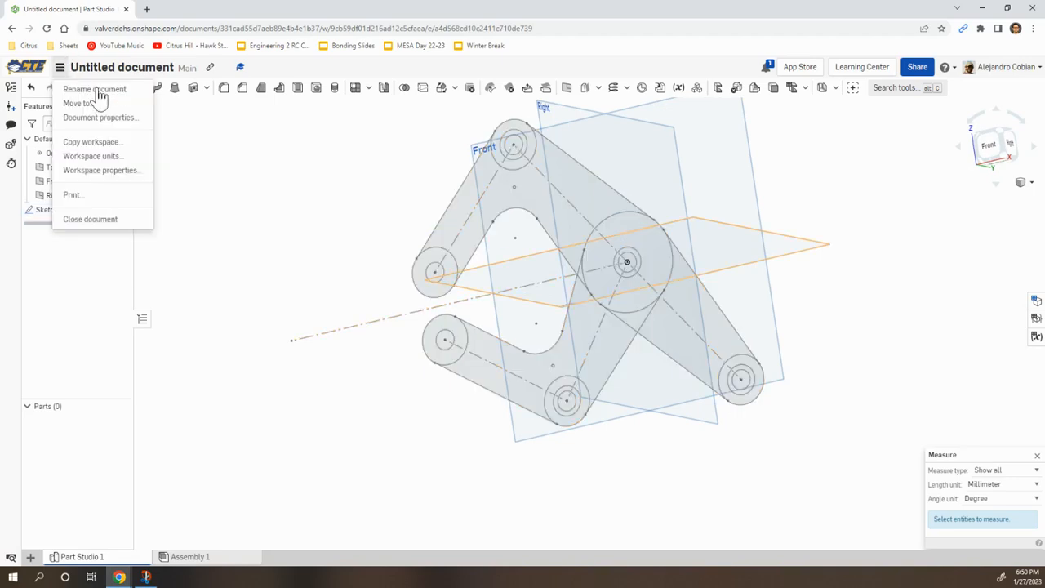
pyautogui.click(98, 157)
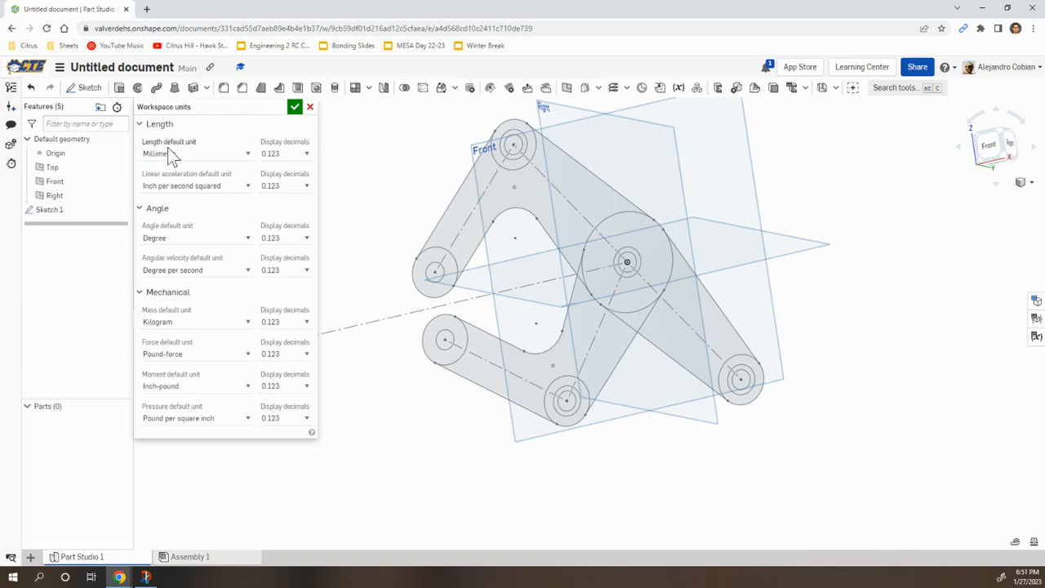
pyautogui.hotkey('alt', 'Tab')
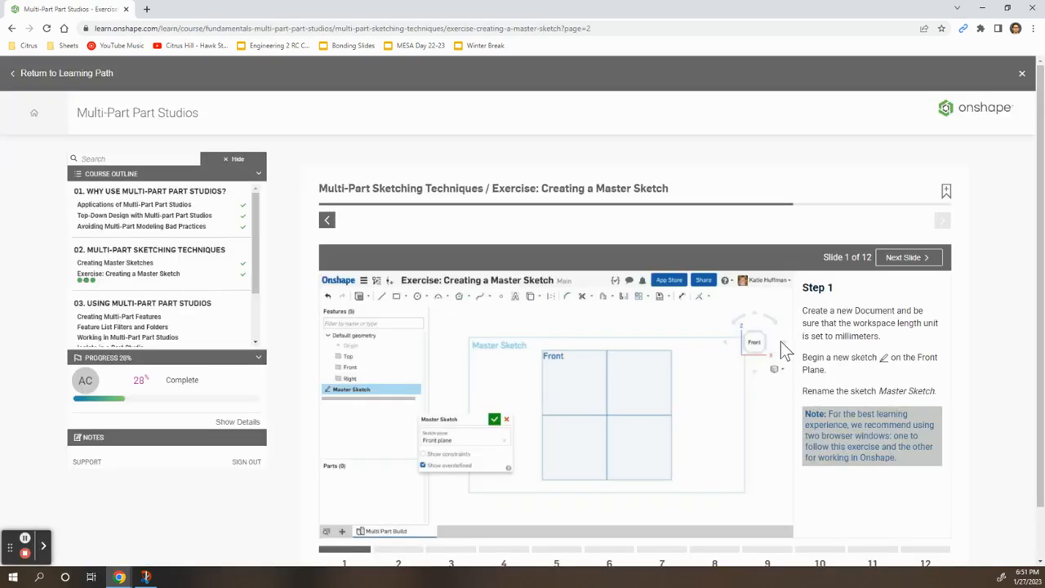
pyautogui.scroll(-1, 813, 318)
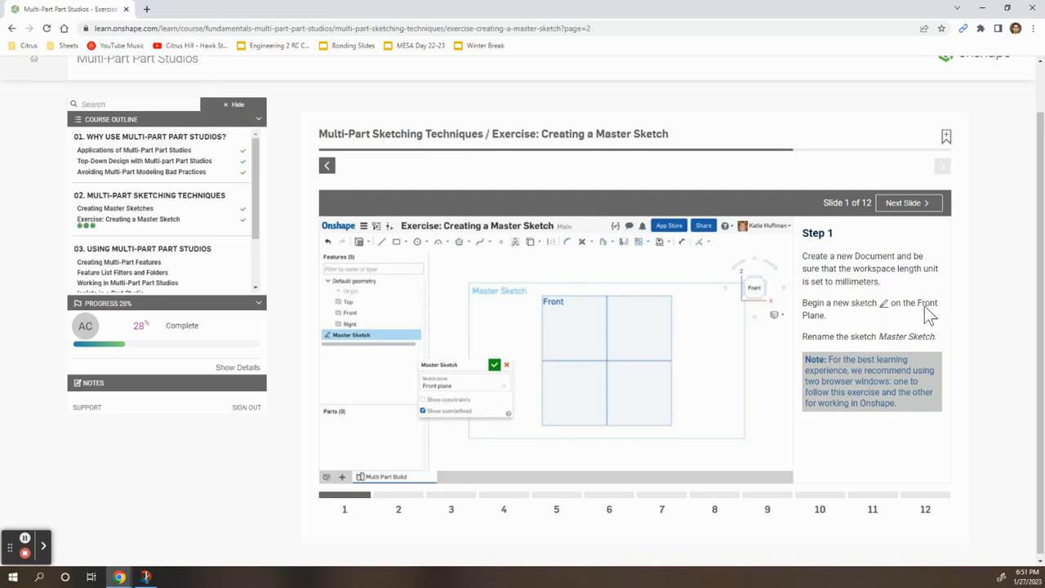
# Step: Start a new sketch on the Front plane and name it Master Sketch
pyautogui.hotkey('alt', 'Tab')
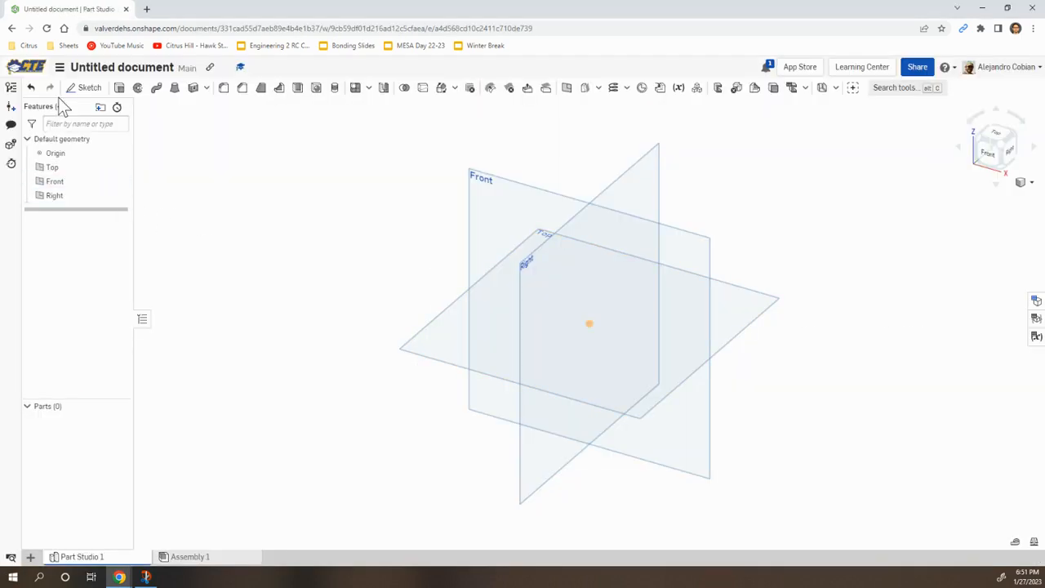
pyautogui.click(84, 87)
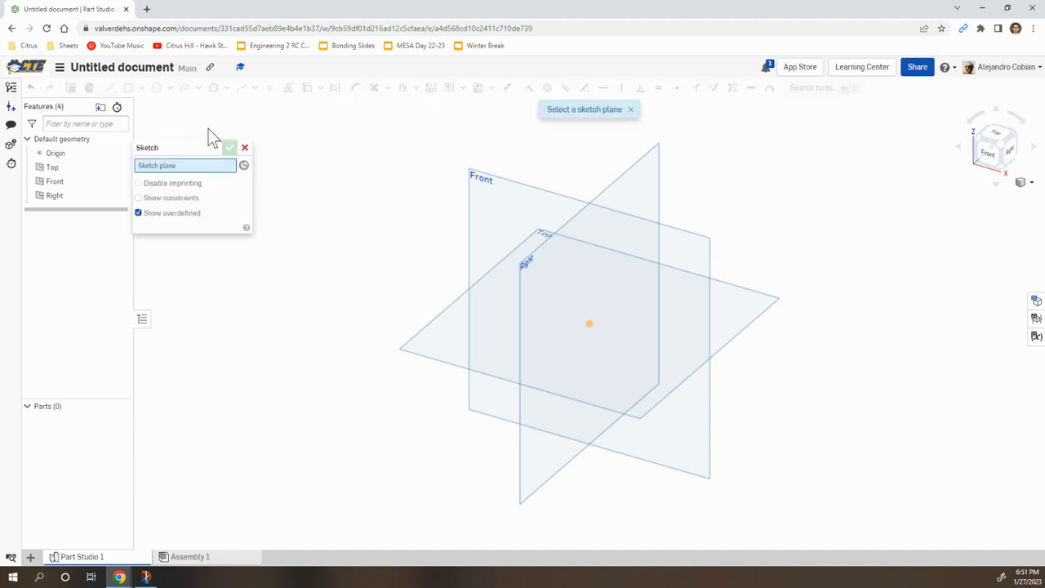
pyautogui.click(493, 204)
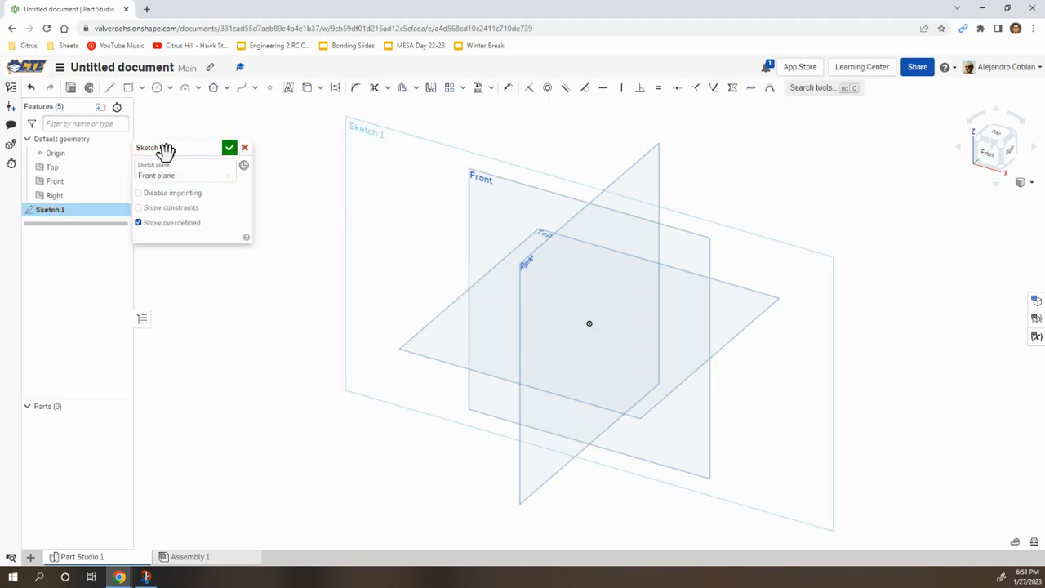
pyautogui.click(214, 152)
pyautogui.write('Master Sketch')
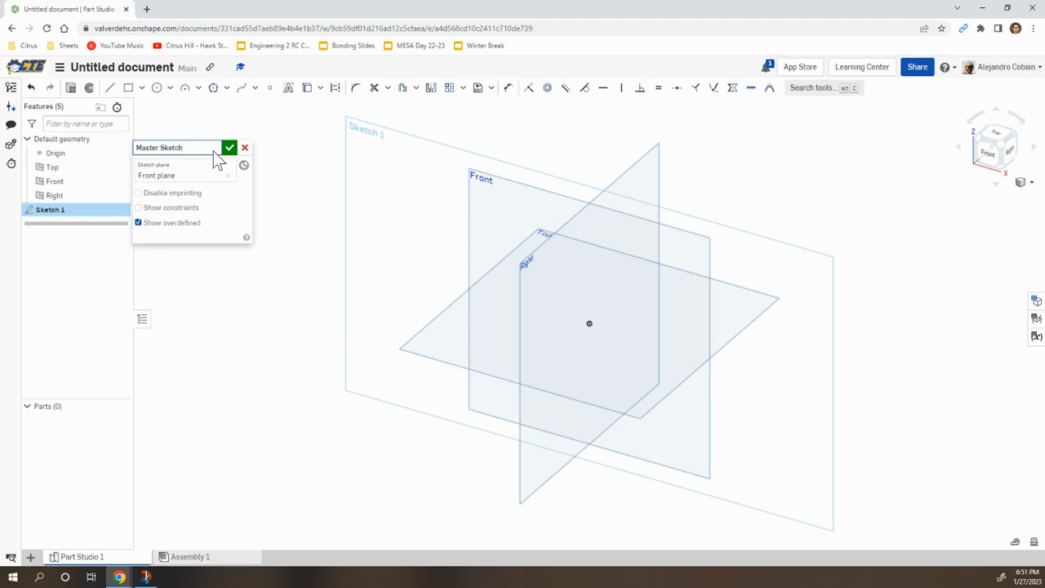
# Step: Advance the exercise to slide 2 and return to the sketch, orienting it to the Front view
pyautogui.hotkey('alt', 'Tab')
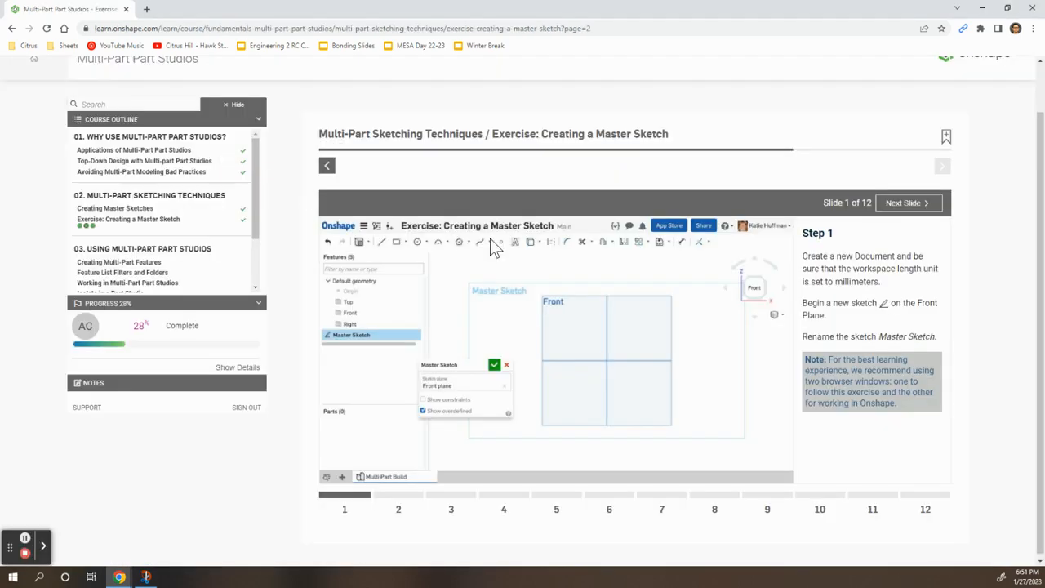
pyautogui.click(908, 203)
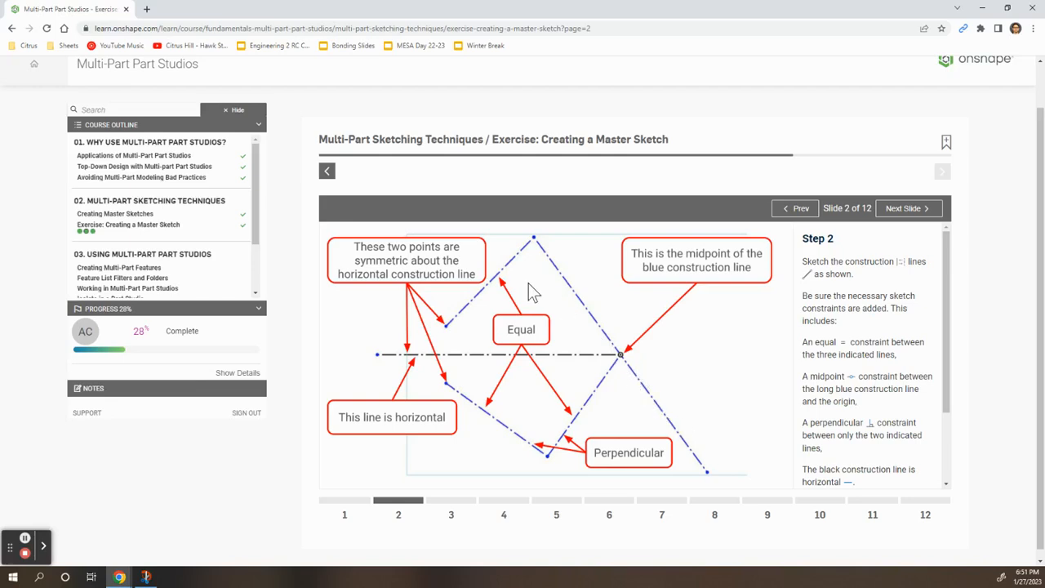
pyautogui.hotkey('alt', 'Tab')
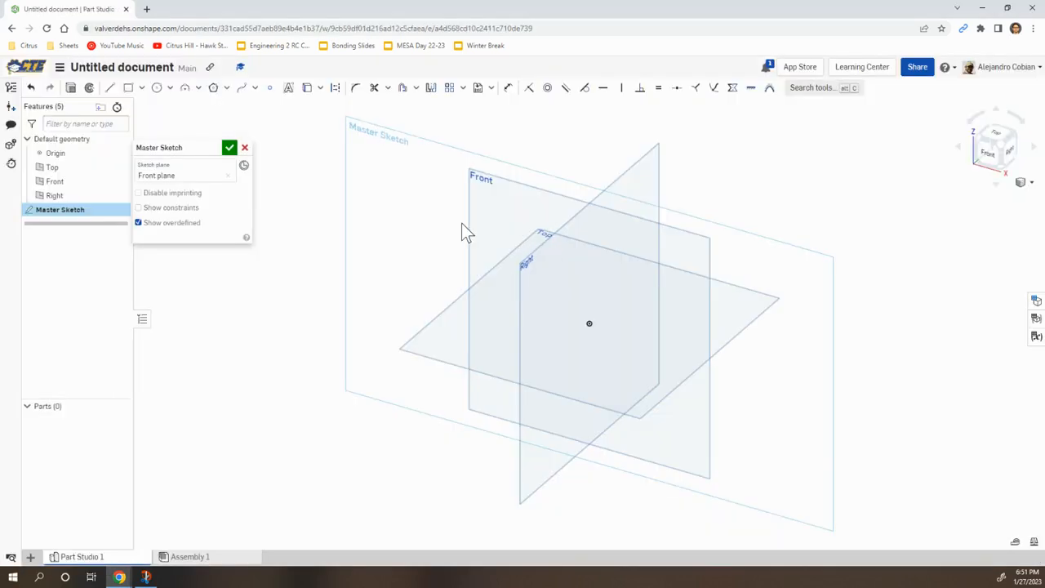
pyautogui.click(988, 157)
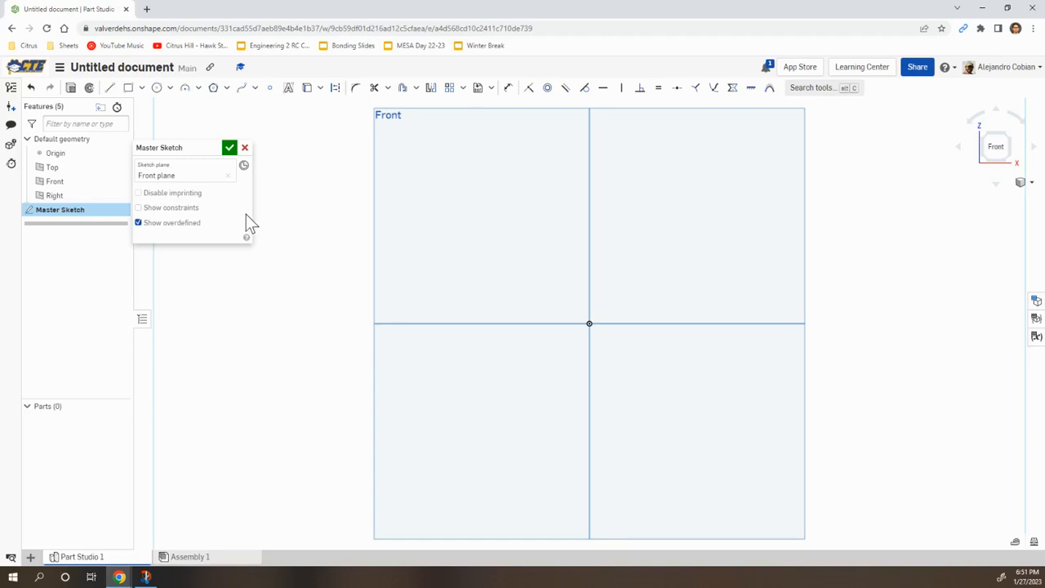
# Step: Draw a horizontal construction line about 112 mm long from the origin toward the left, and show the sketch constraints
pyautogui.press('l')
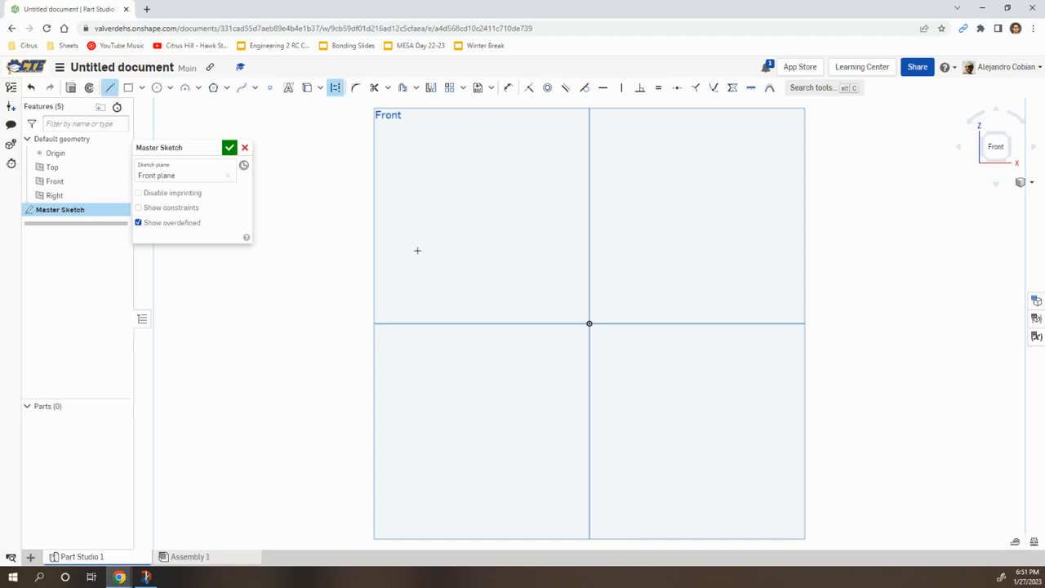
pyautogui.hotkey('alt', 'Tab')
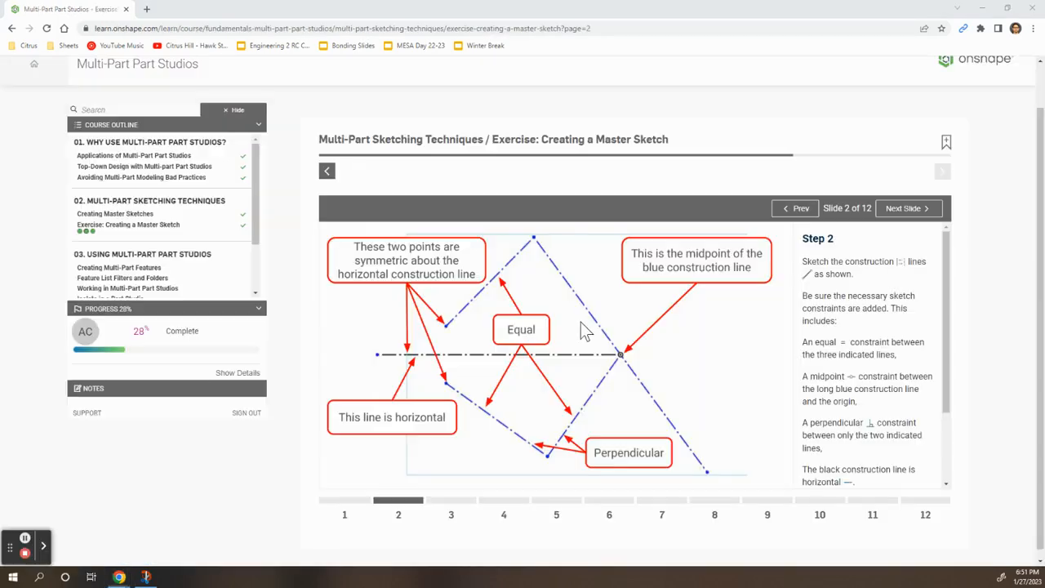
pyautogui.hotkey('alt', 'Tab')
pyautogui.click(589, 323)
pyautogui.click(267, 323)
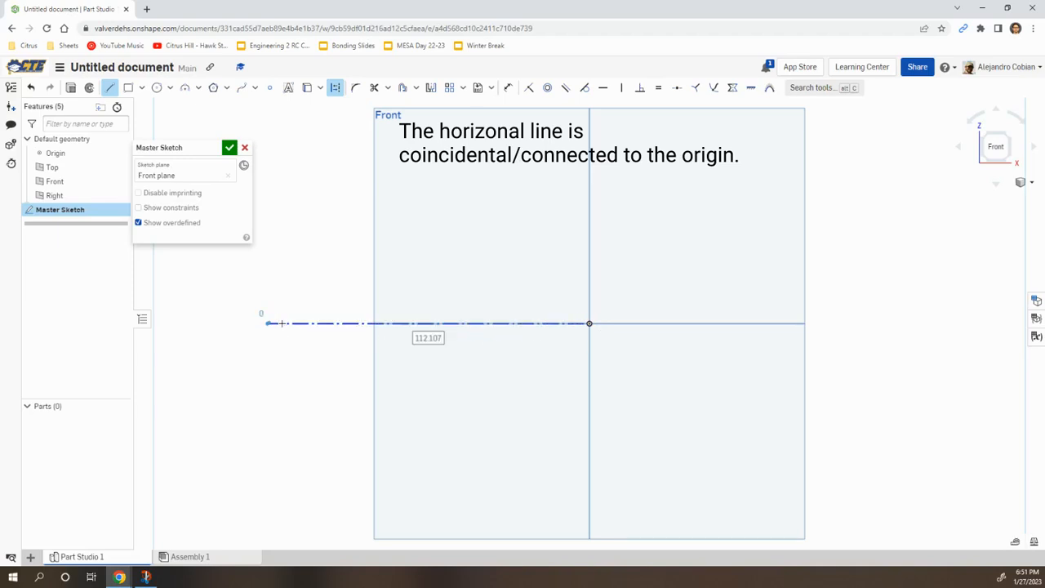
pyautogui.press('Escape')
pyautogui.click(139, 208)
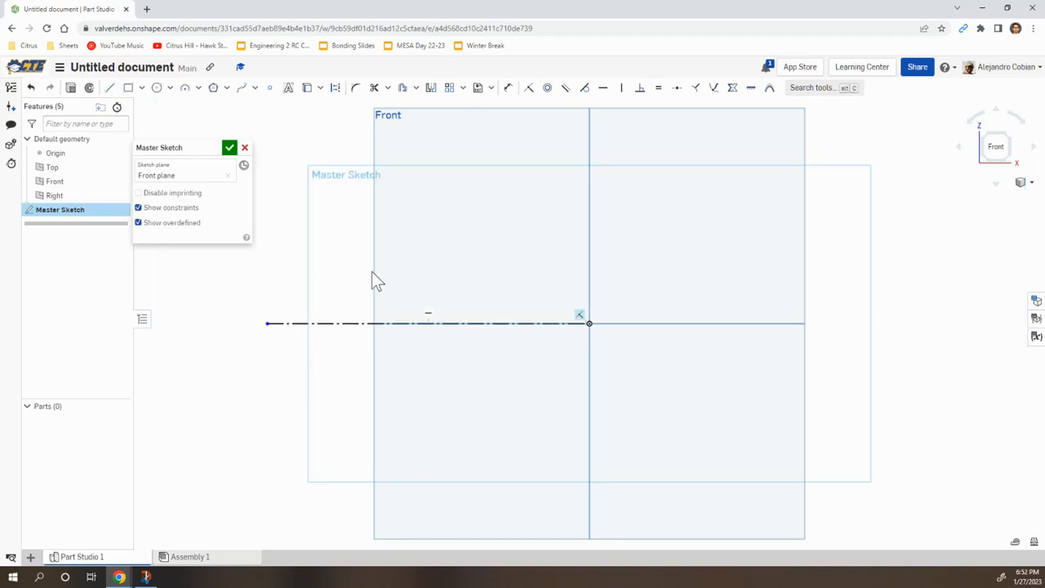
# Step: Sketch a steep construction line about 88 mm long crossing above and below the horizontal axis, plus a connected 28 mm line down-left from its upper end
pyautogui.hotkey('alt', 'Tab')
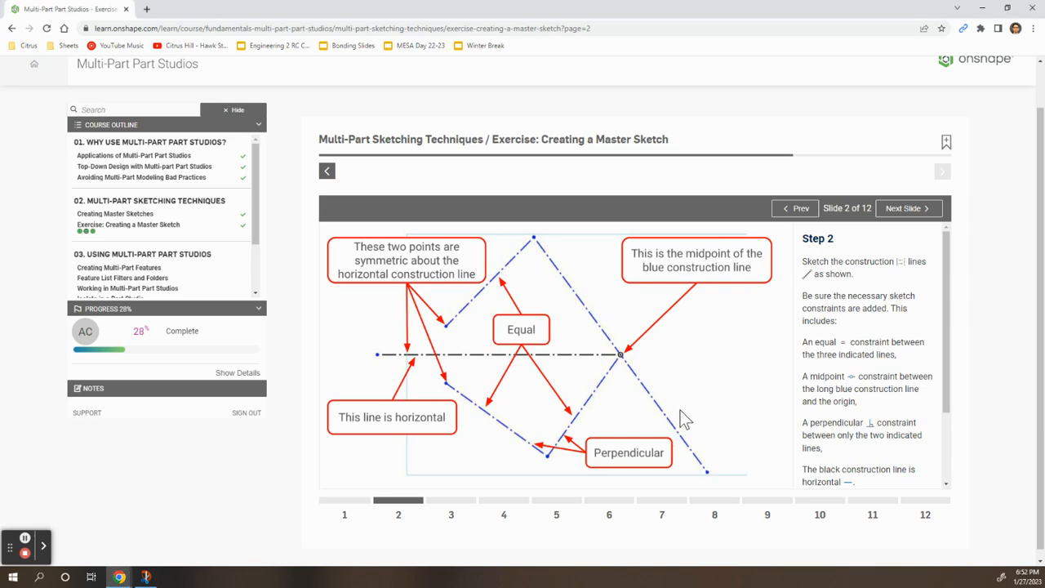
pyautogui.hotkey('alt', 'Tab')
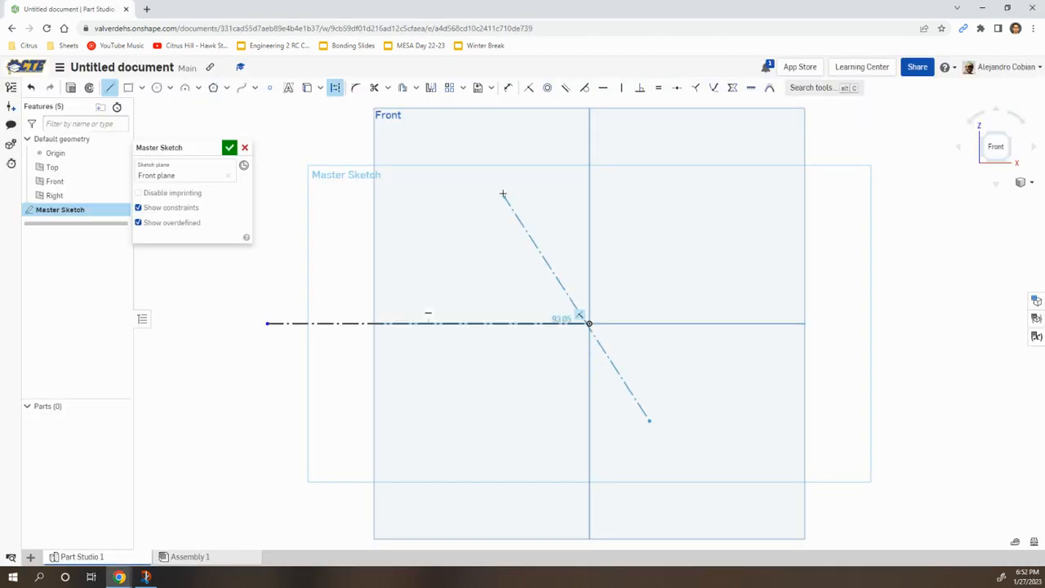
pyautogui.click(555, 187)
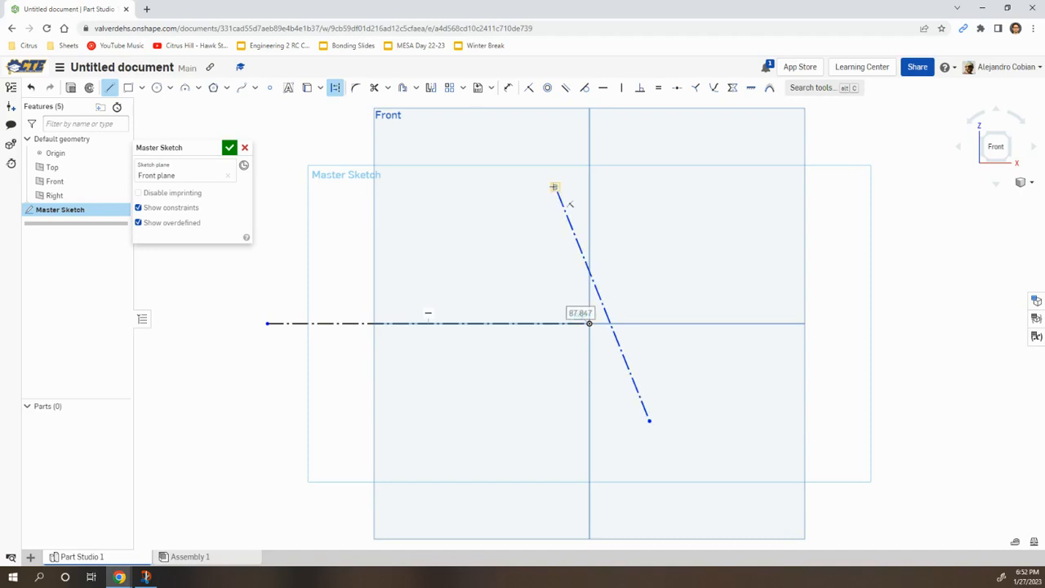
pyautogui.click(486, 230)
# Step: Constrain the midpoint of the long diagonal construction line to the origin
pyautogui.hotkey('alt', 'Tab')
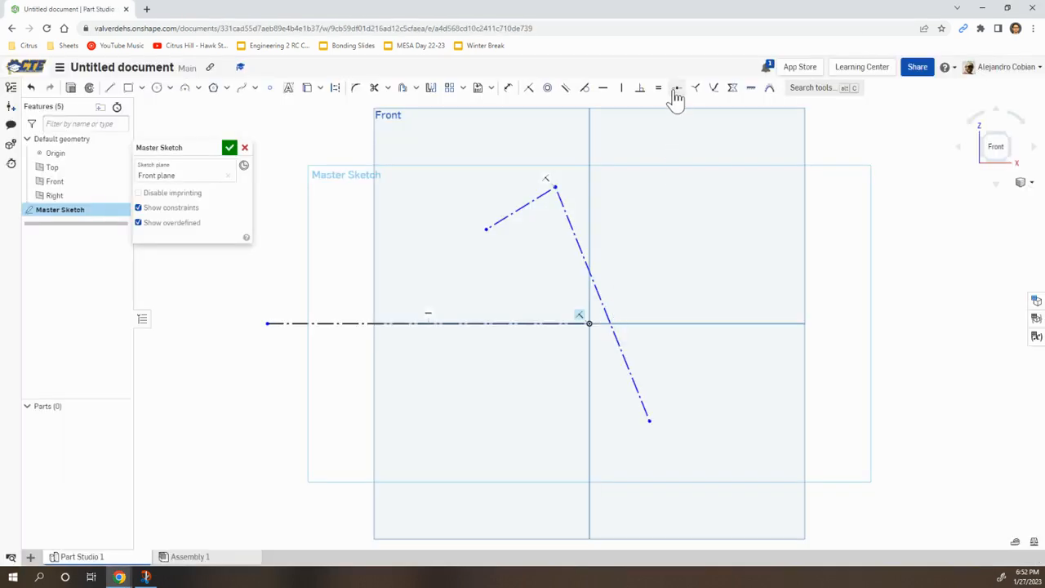
pyautogui.click(676, 90)
pyautogui.click(597, 318)
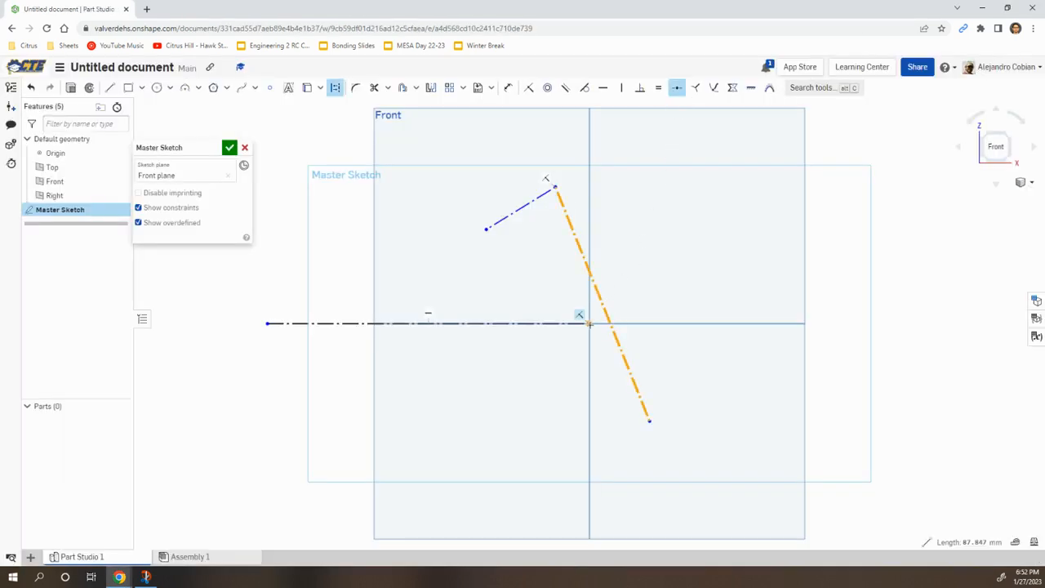
pyautogui.click(589, 324)
# Step: Sketch a construction line about 32 mm long down-left from the origin, continued by one about 21 mm long up-left
pyautogui.press('l')
pyautogui.click(589, 323)
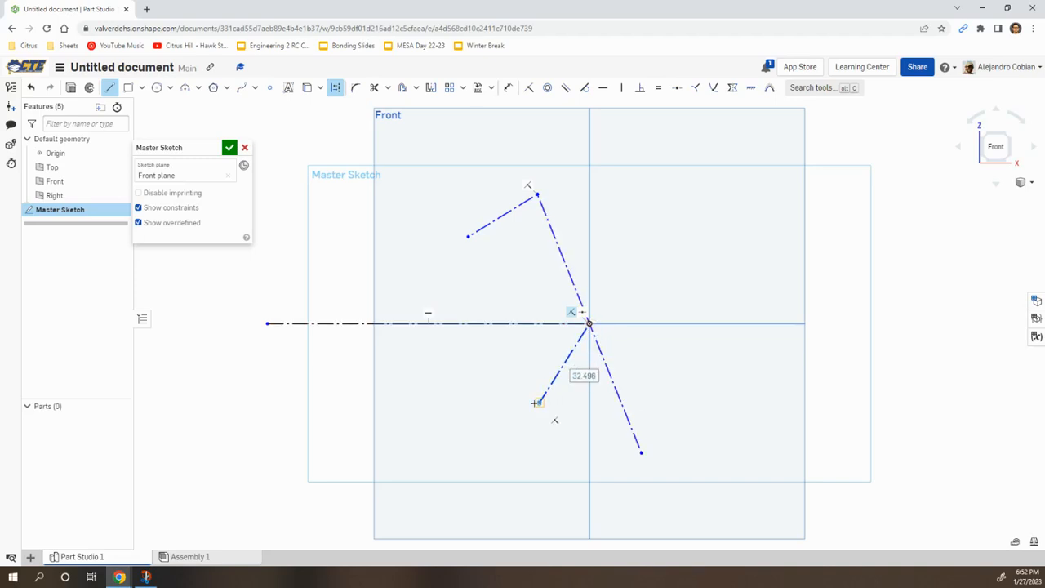
pyautogui.click(539, 402)
pyautogui.click(490, 366)
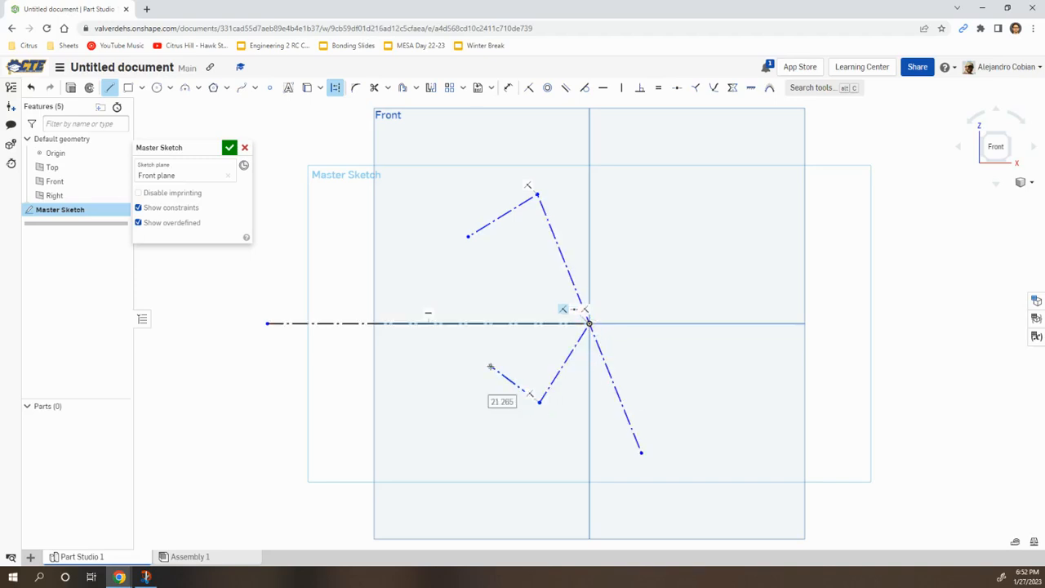
pyautogui.press('Escape')
# Step: Make the short upper construction line and the two connected lower construction lines equal in length
pyautogui.click(501, 220)
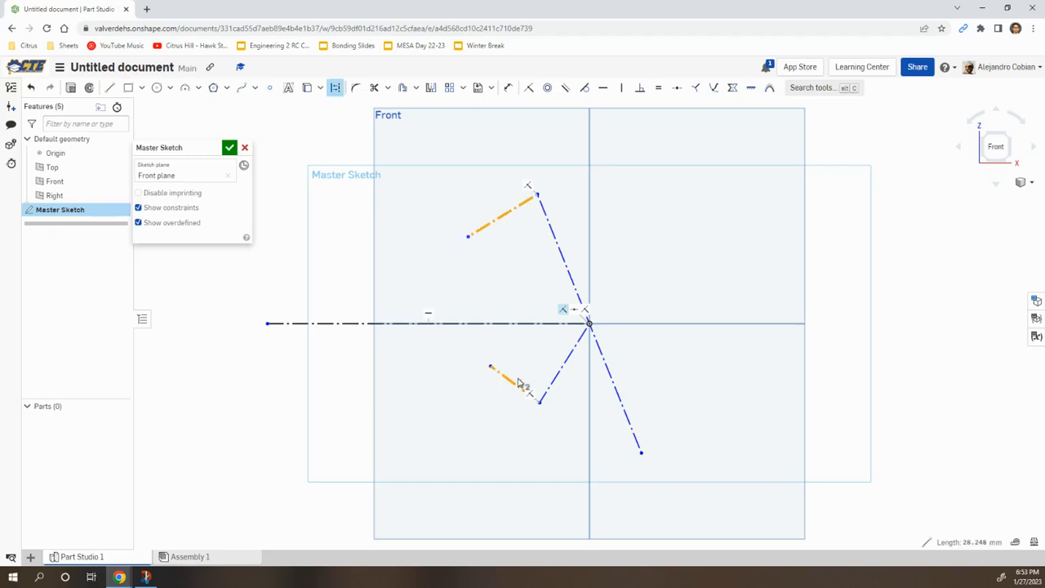
pyautogui.click(567, 369)
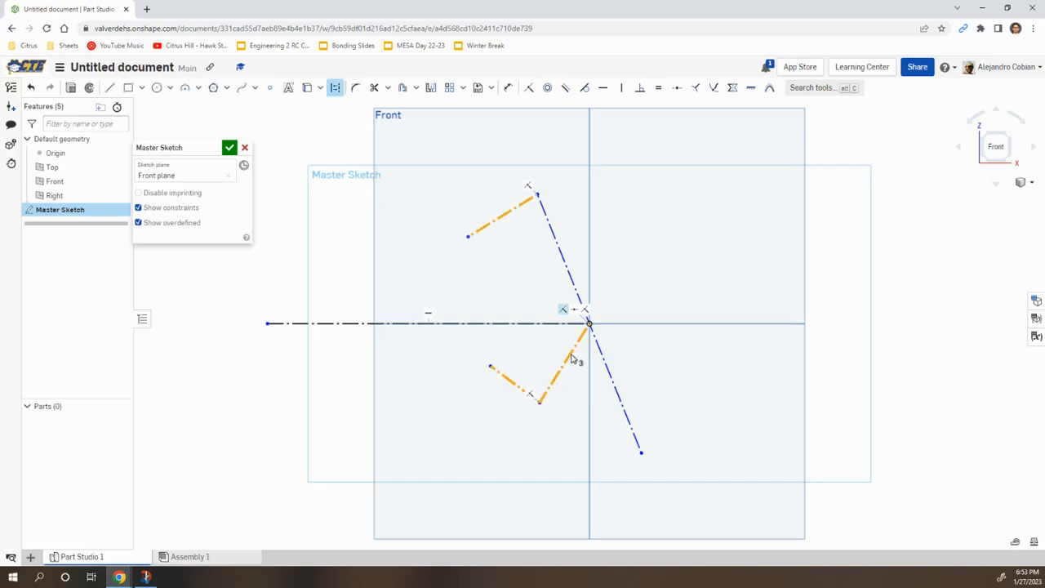
pyautogui.press('e')
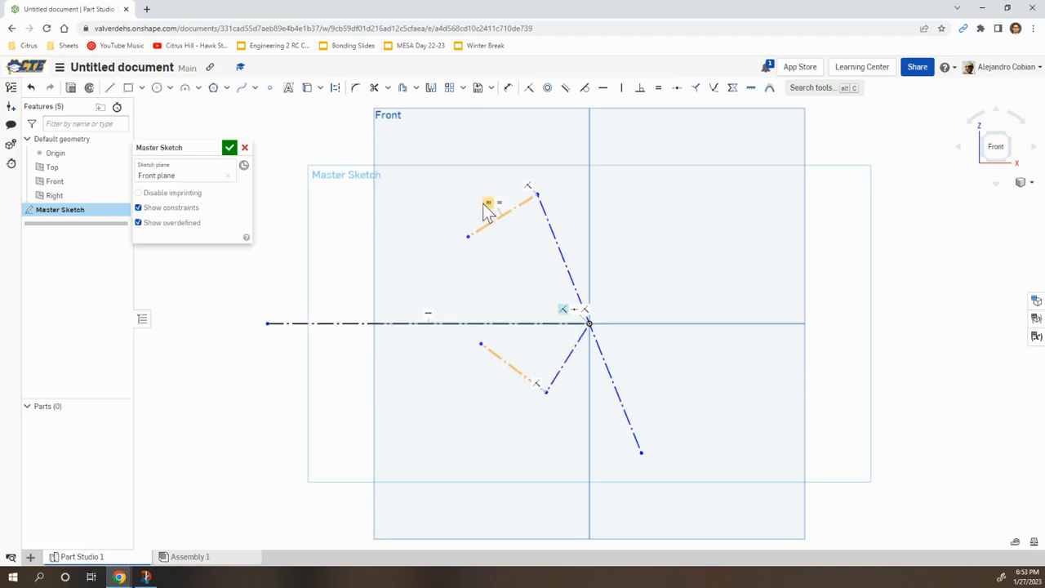
# Step: Make the free left endpoints of the upper and lower construction lines symmetric about the horizontal construction line
pyautogui.click(467, 236)
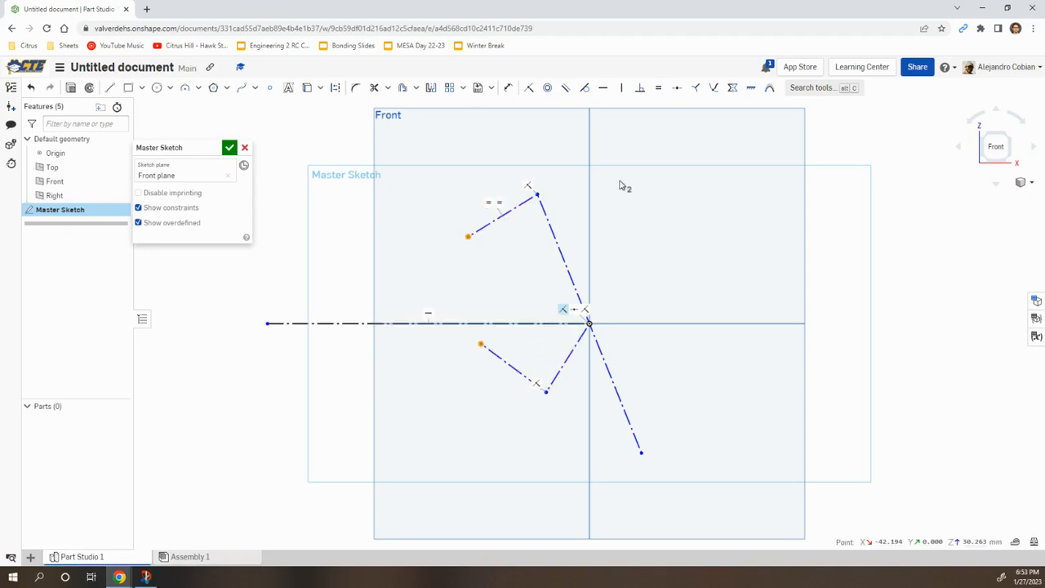
pyautogui.click(732, 87)
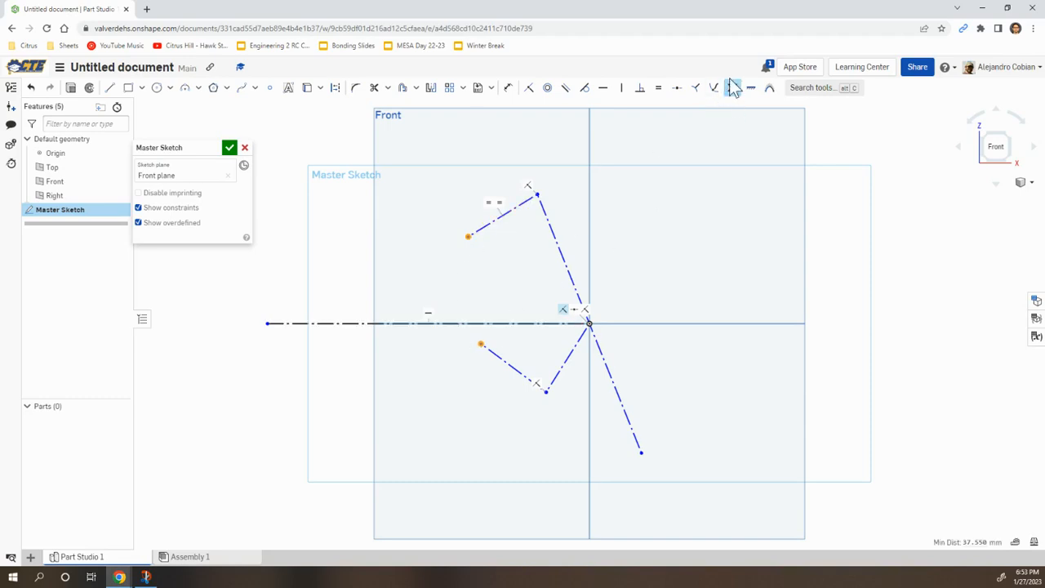
pyautogui.click(465, 323)
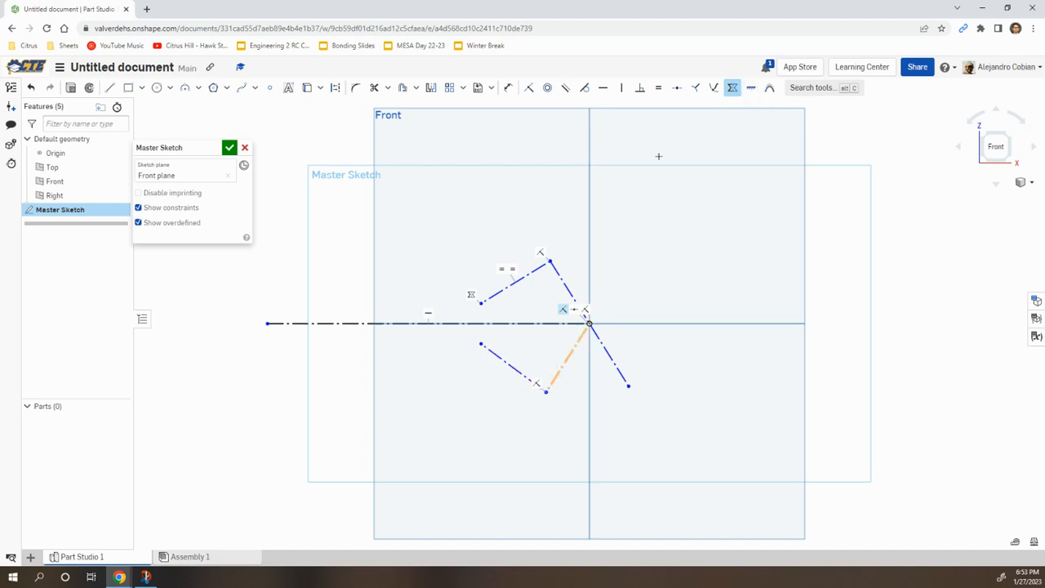
# Step: Make the two connected lower construction lines perpendicular to each other
pyautogui.click(642, 91)
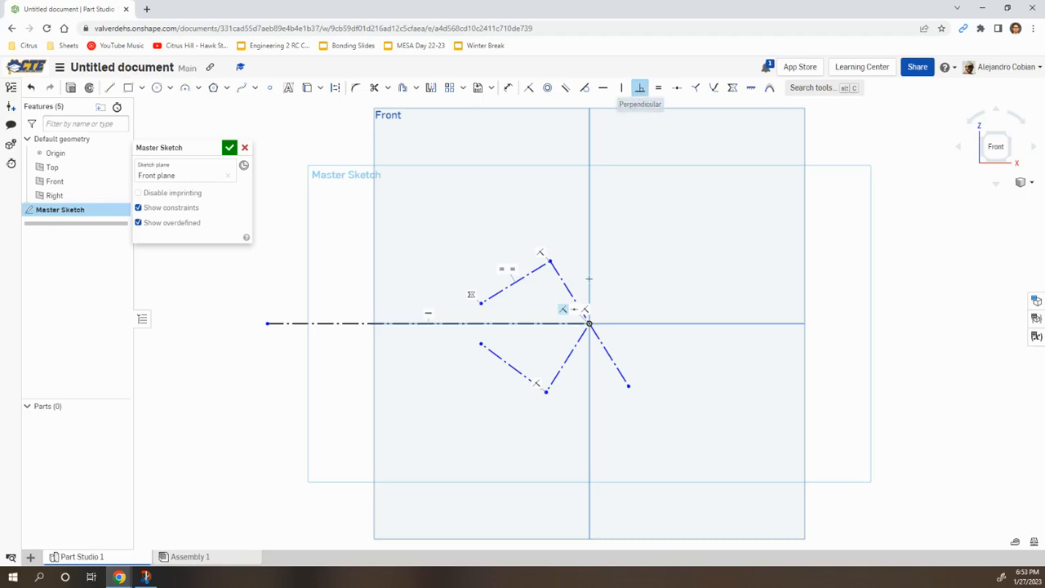
pyautogui.click(566, 357)
pyautogui.click(521, 371)
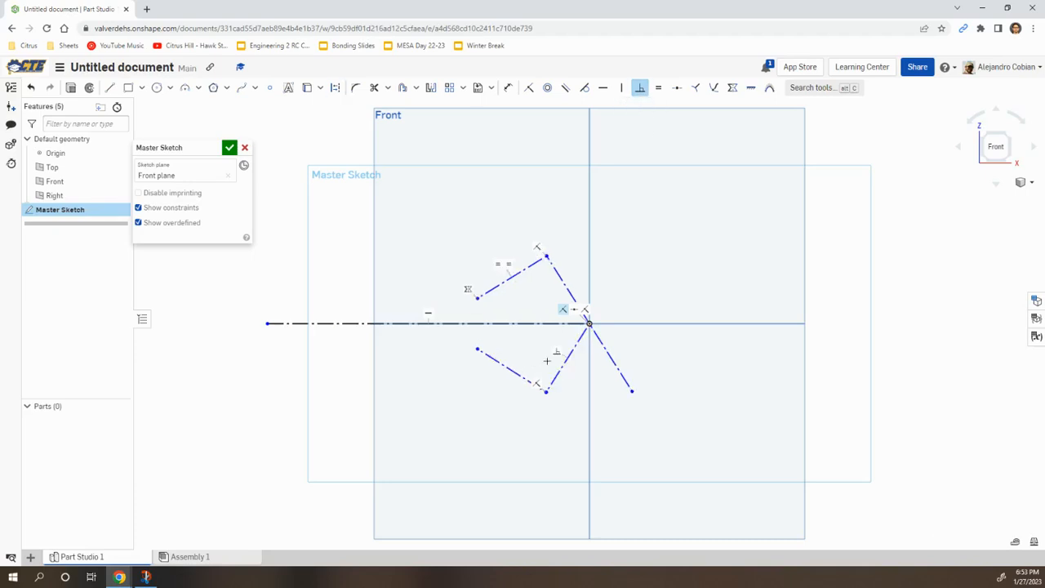
# Step: Following step 3 of the exercise, sketch a circle about 4.8 mm in diameter centred on the upper corner of the construction lines
pyautogui.hotkey('alt', 'Tab')
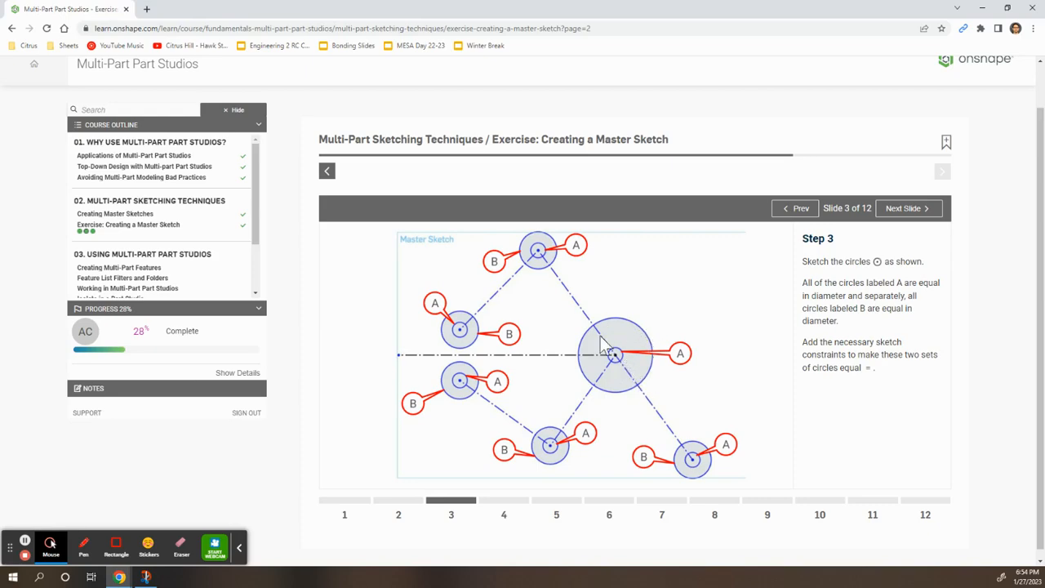
pyautogui.hotkey('alt', 'Tab')
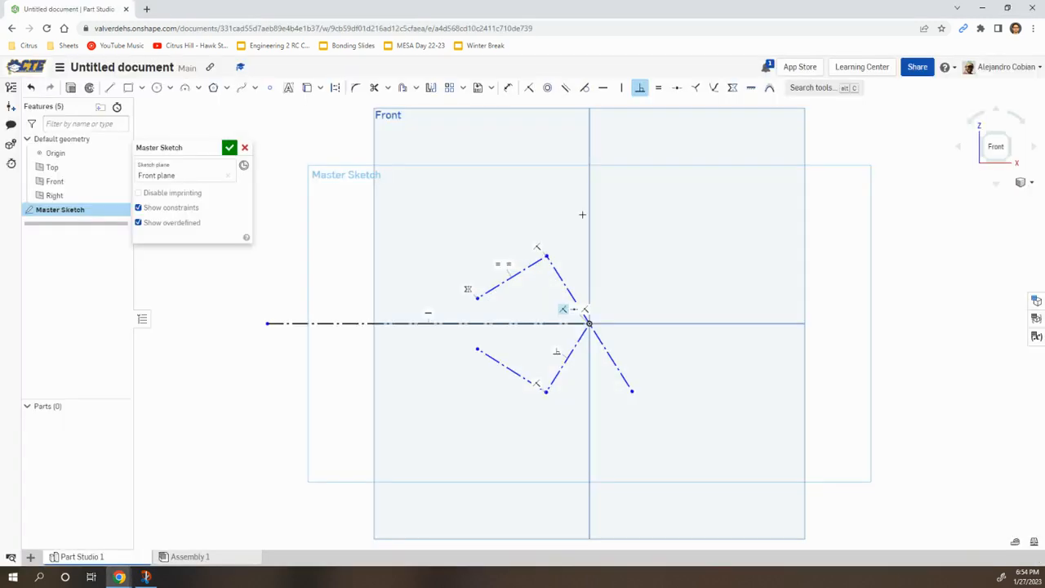
pyautogui.click(160, 92)
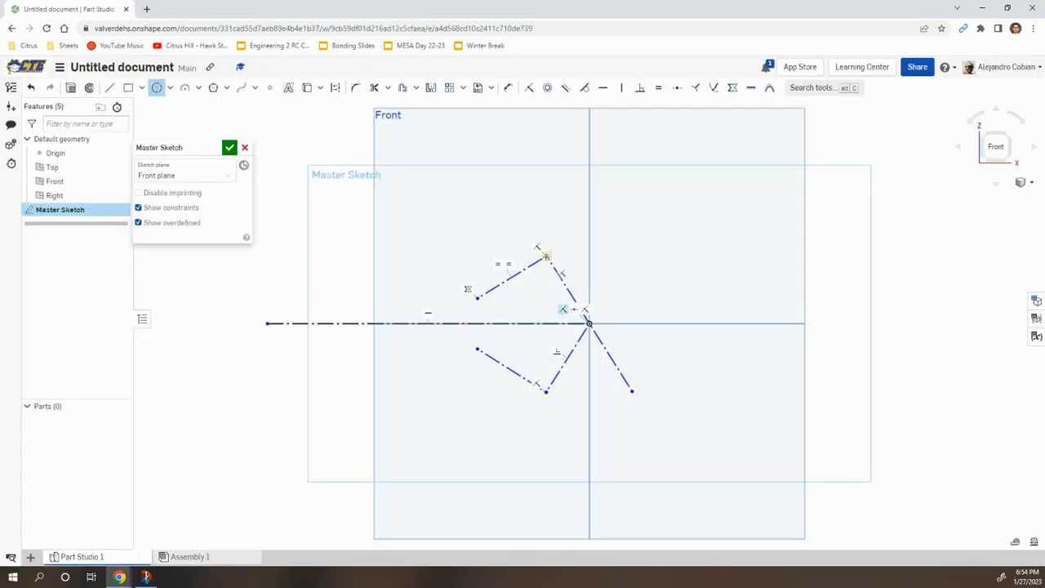
pyautogui.click(550, 250)
pyautogui.scroll(2, 549, 255)
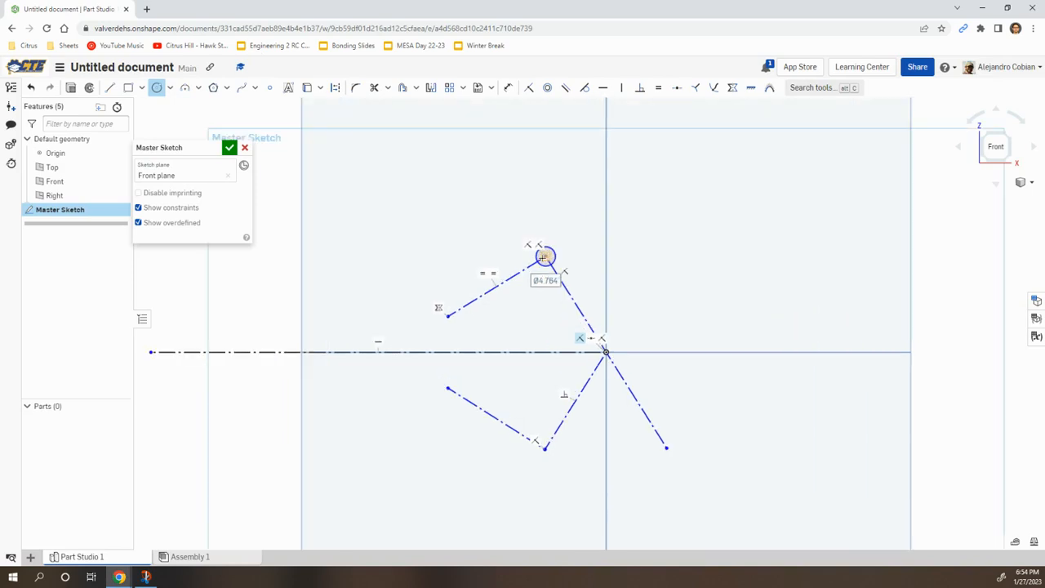
# Step: Sketch two concentric circles on the upper line's left endpoint, the outer about 11.5 mm, and an outer circle about 9.1 mm on the upper corner
pyautogui.click(448, 316)
pyautogui.click(455, 324)
pyautogui.click(447, 316)
pyautogui.click(458, 295)
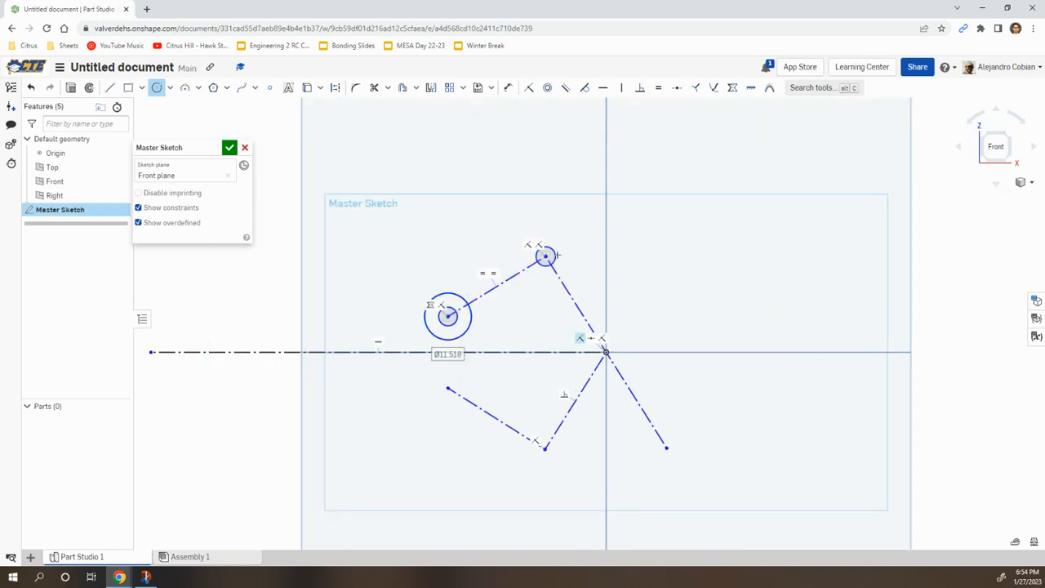
pyautogui.click(545, 255)
pyautogui.click(561, 266)
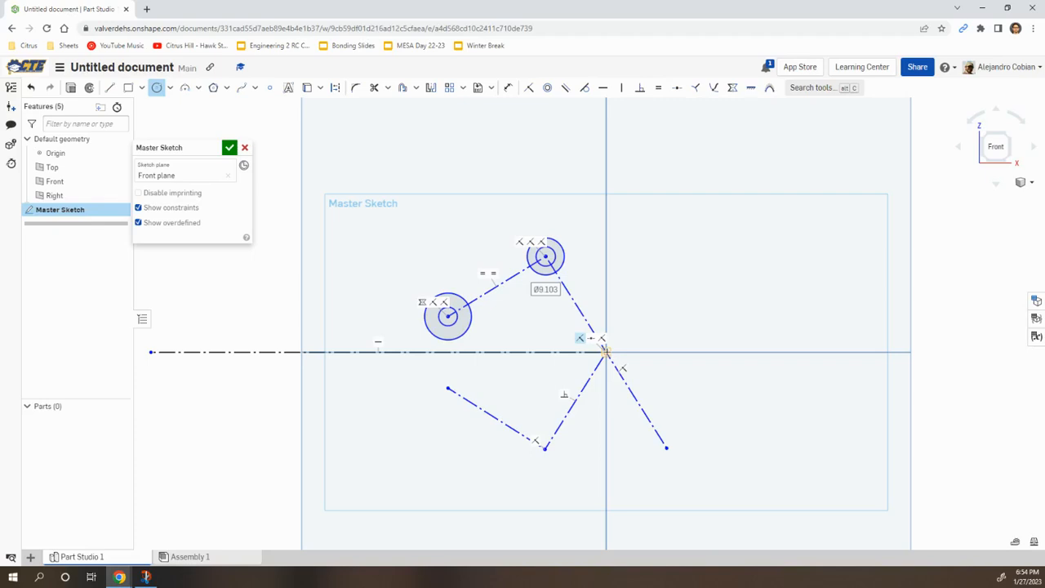
# Step: Sketch two concentric circles at the origin and two on the lower-right endpoint, the latter's outer circle about 5.9 mm in diameter
pyautogui.click(604, 352)
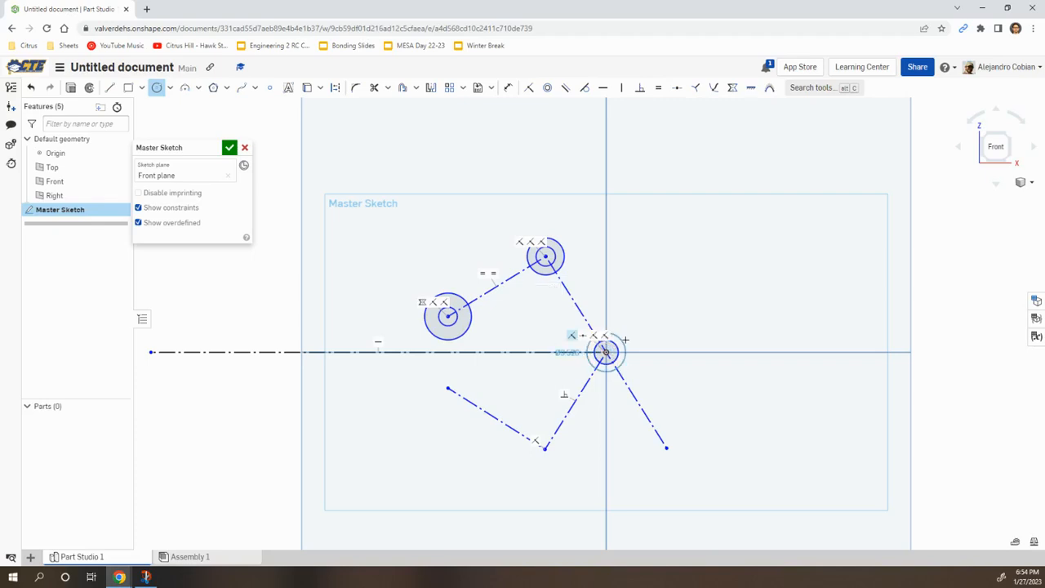
pyautogui.click(621, 374)
pyautogui.click(665, 447)
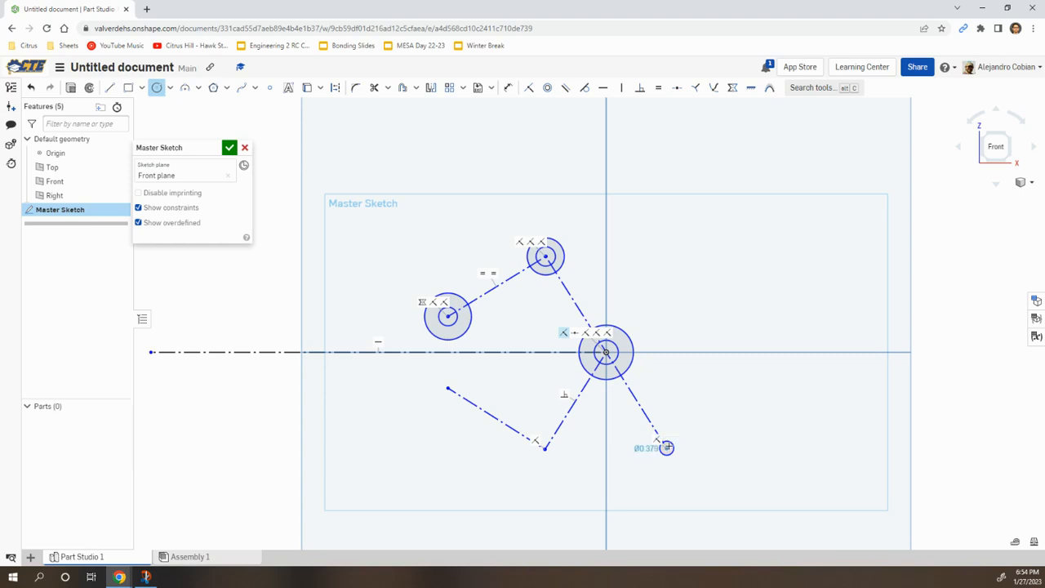
pyautogui.click(675, 456)
# Step: Sketch concentric circle pairs on the lower corner, outer about 5.4 mm, and on the lower-left endpoint, inner about 2.1 mm
pyautogui.scroll(3, 549, 450)
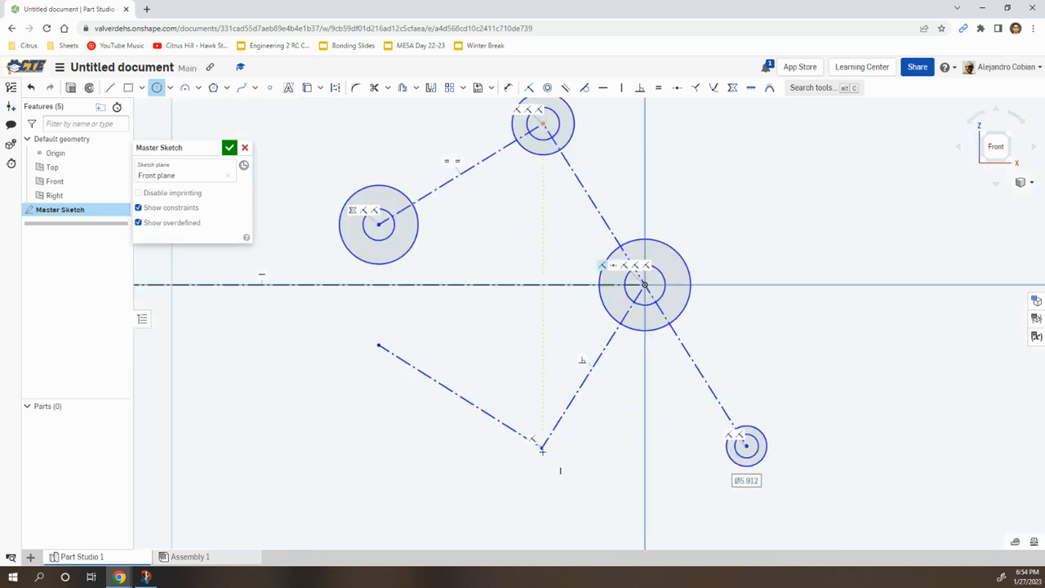
pyautogui.click(542, 448)
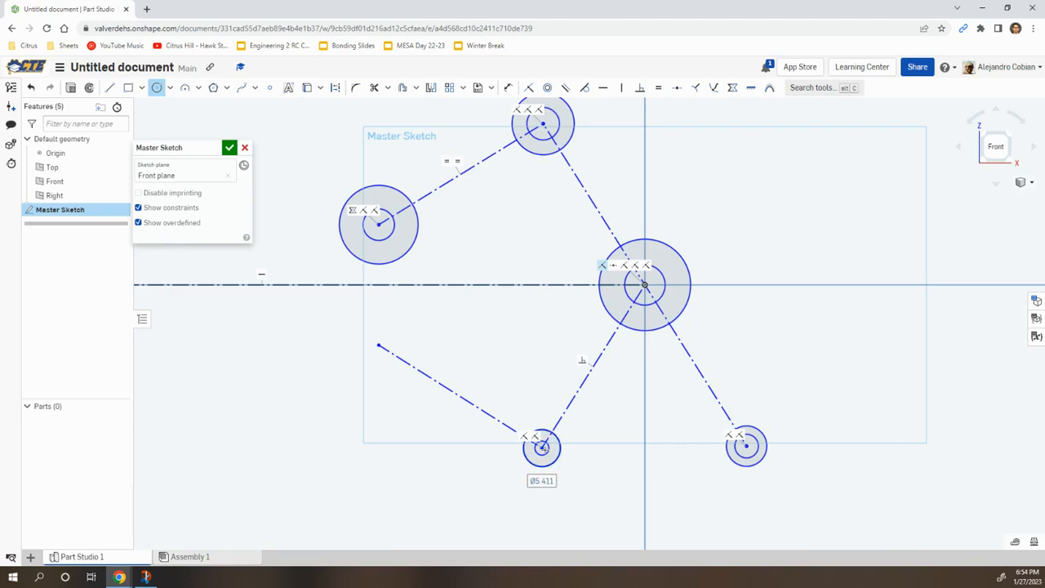
pyautogui.click(379, 346)
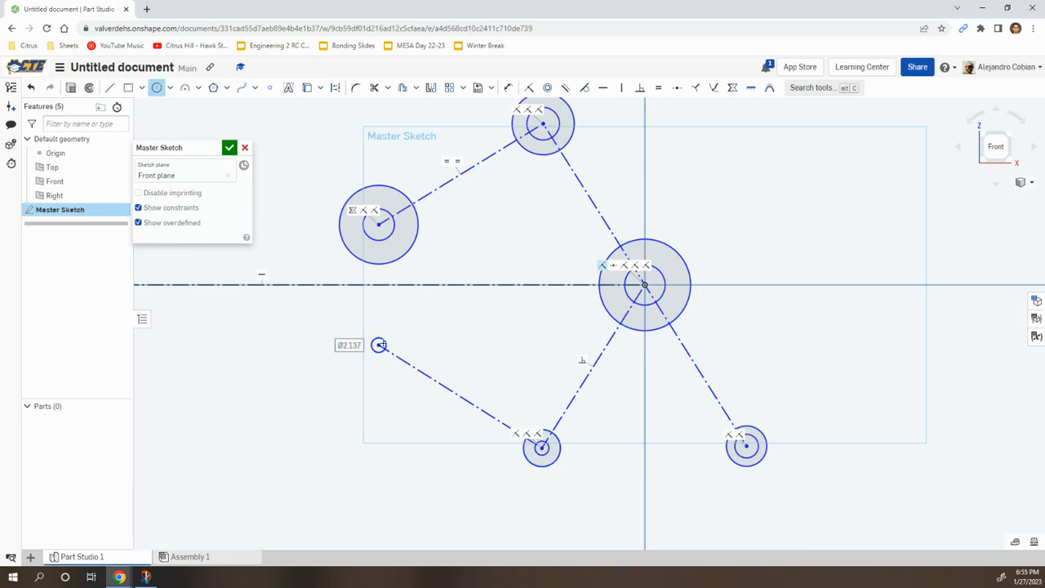
pyautogui.click(397, 340)
pyautogui.press('Escape')
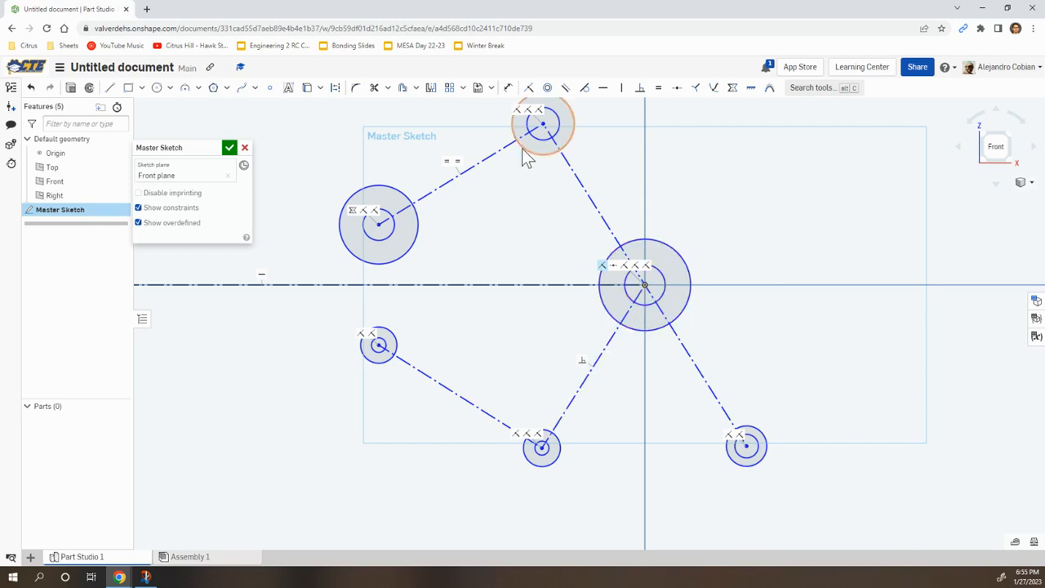
# Step: Following step 3 of the exercise, make all six inner circles equal in diameter
pyautogui.hotkey('alt', 'Tab')
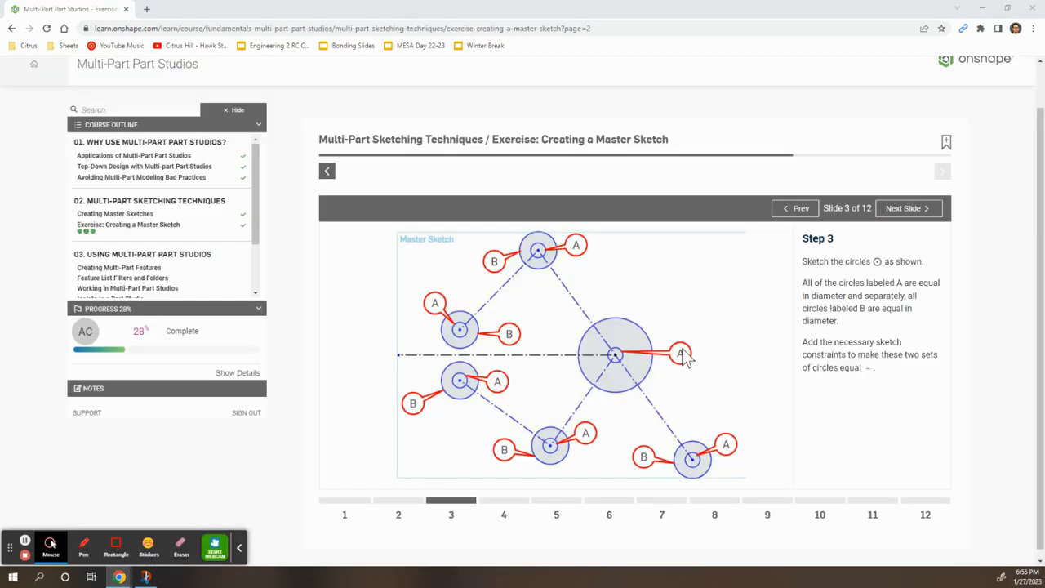
pyautogui.hotkey('alt', 'Tab')
pyautogui.hotkey('alt', 'Tab')
pyautogui.hotkey('alt', 'Tab')
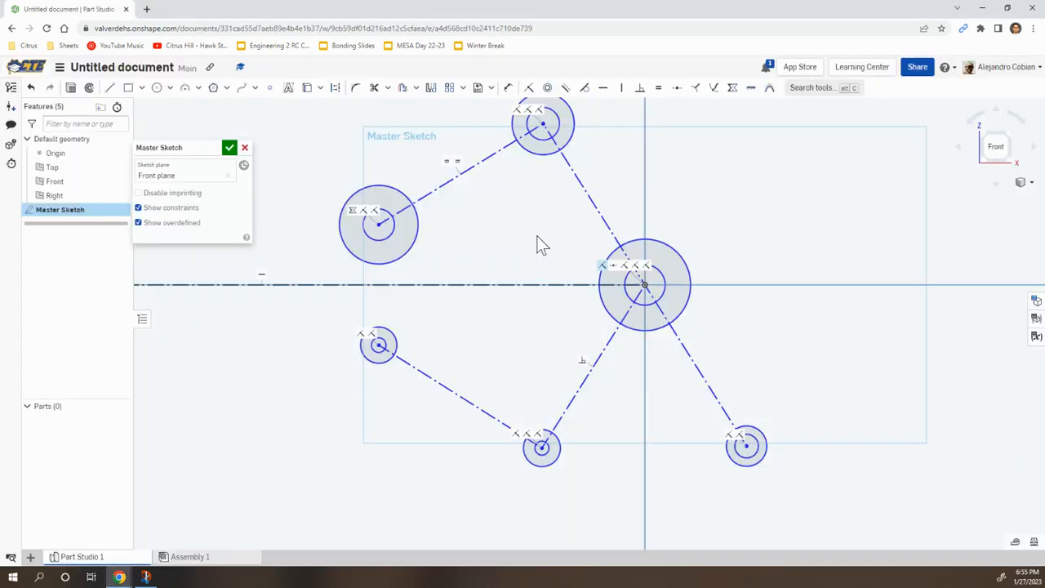
pyautogui.click(559, 134)
pyautogui.click(389, 236)
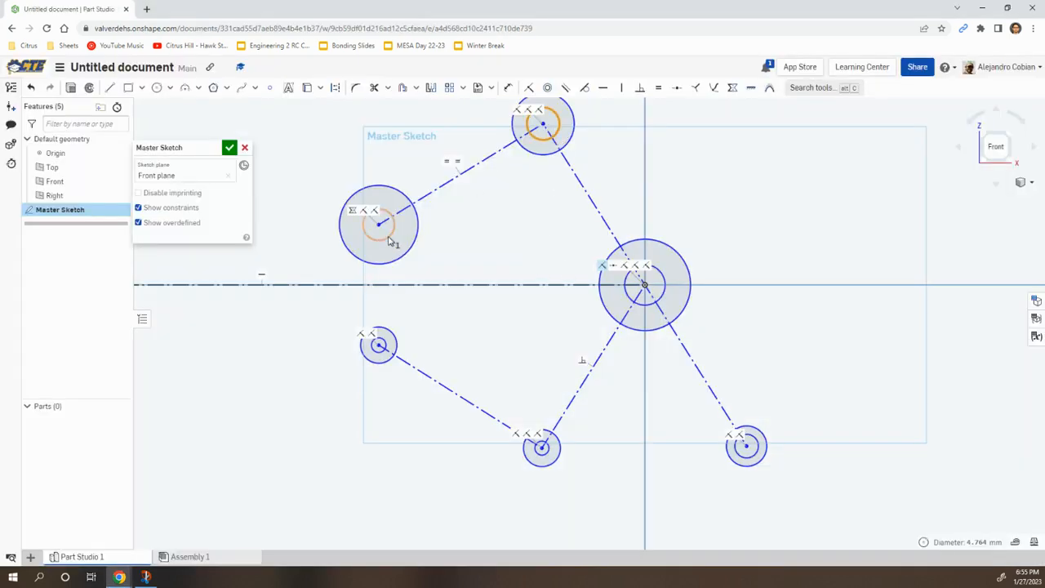
pyautogui.click(384, 347)
pyautogui.click(546, 443)
pyautogui.click(666, 298)
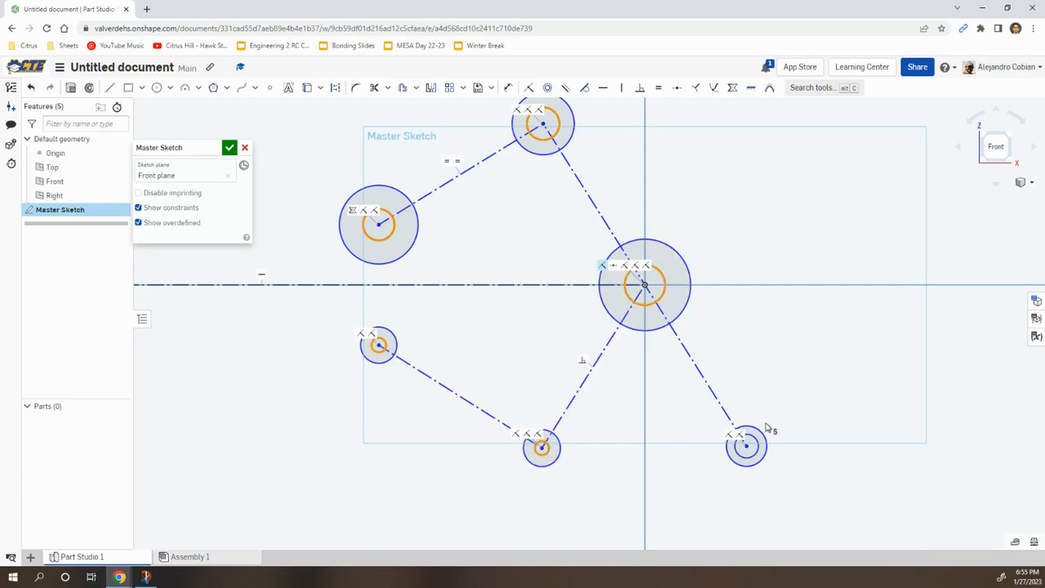
pyautogui.press('e')
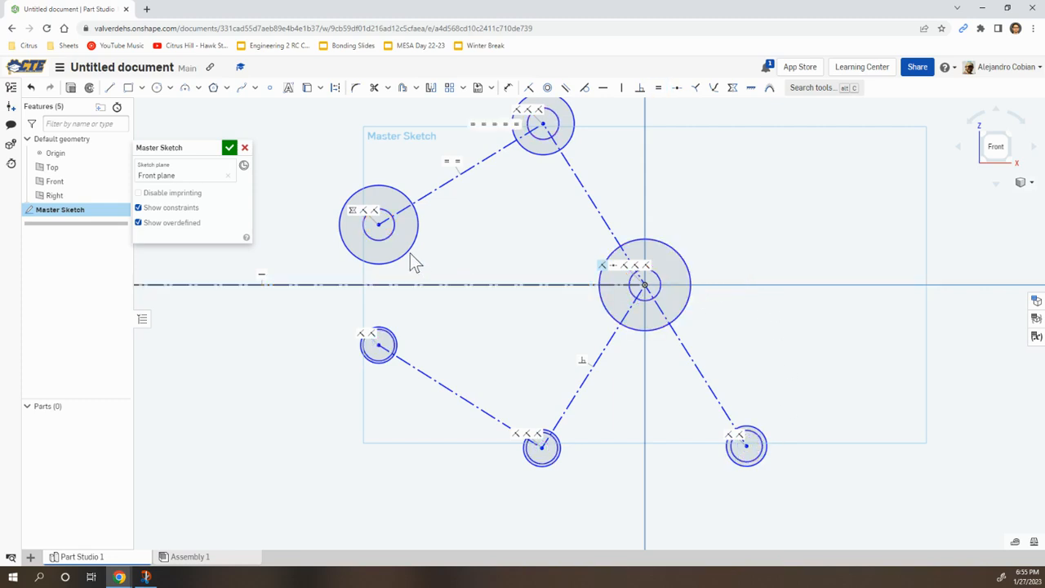
# Step: Make the five outer circles equal in diameter, excluding the large circle at the origin
pyautogui.click(407, 251)
pyautogui.click(392, 357)
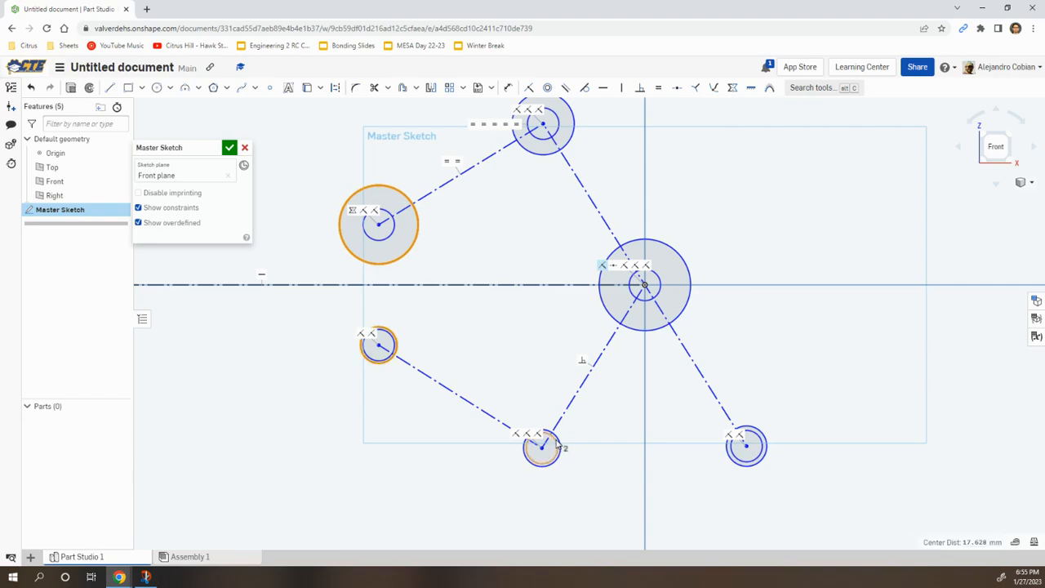
pyautogui.click(561, 444)
pyautogui.click(766, 444)
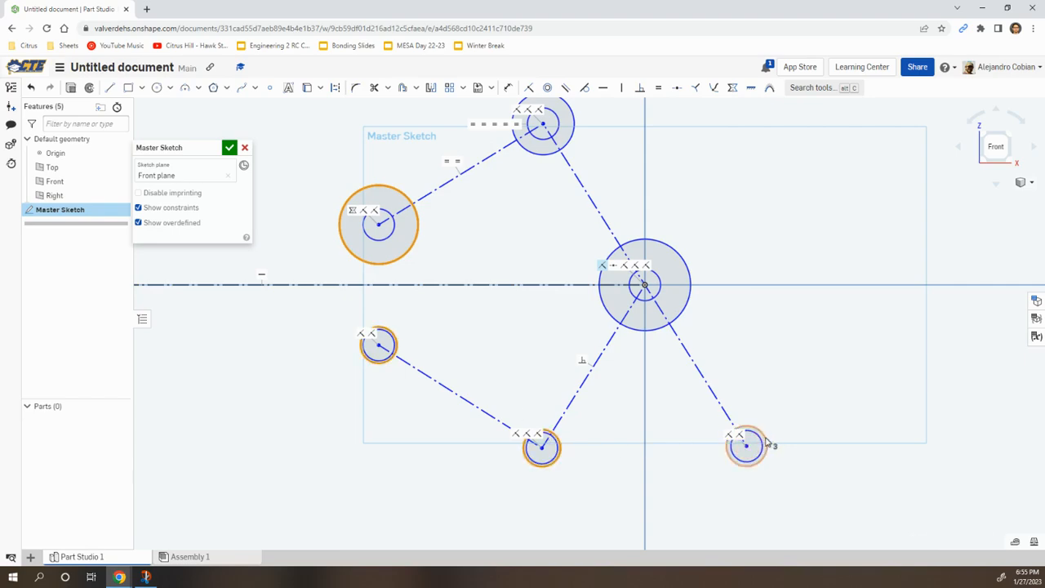
pyautogui.click(573, 134)
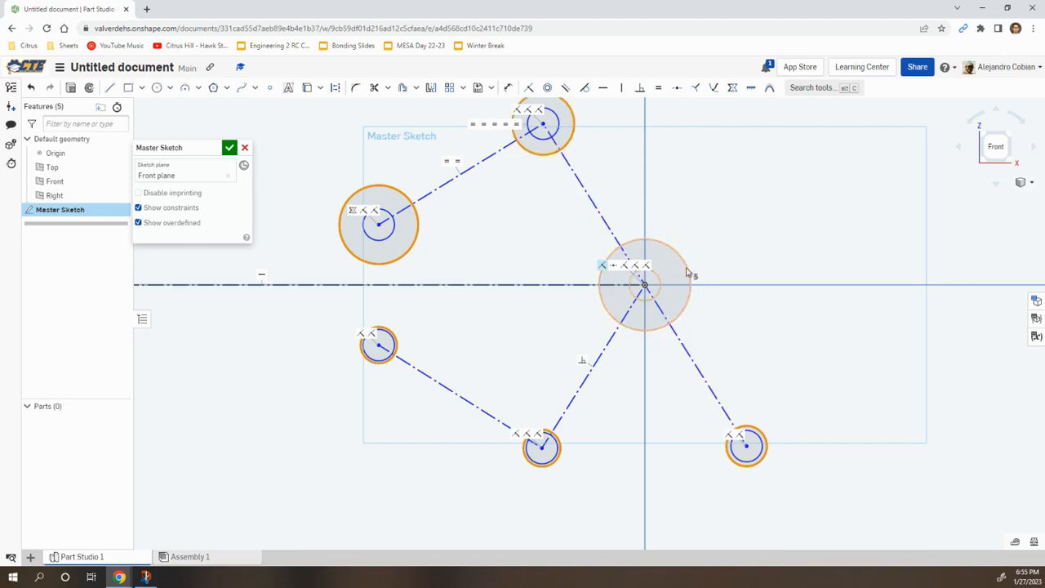
pyautogui.press('e')
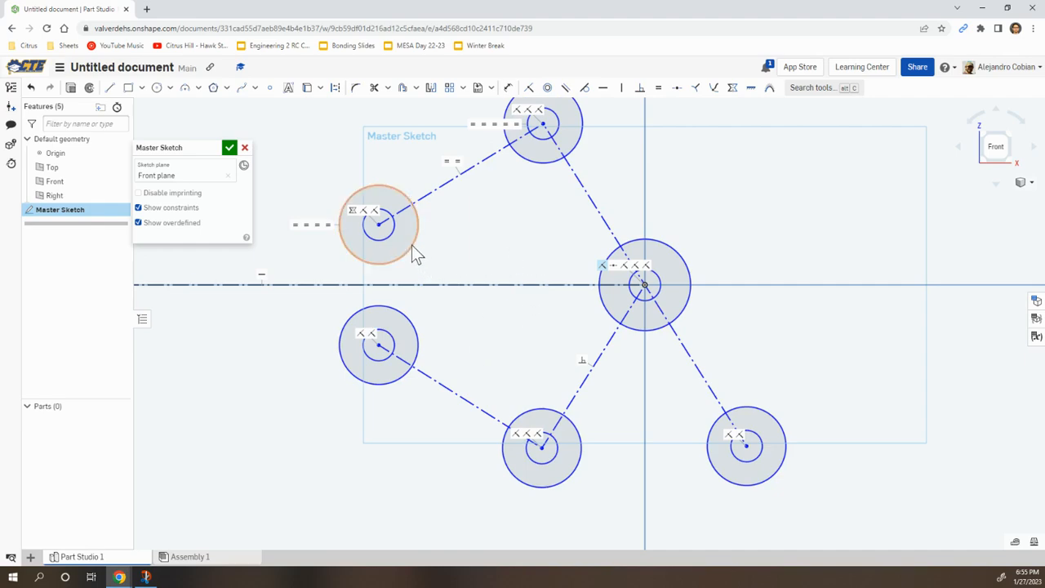
pyautogui.hotkey('ctrl', 'z')
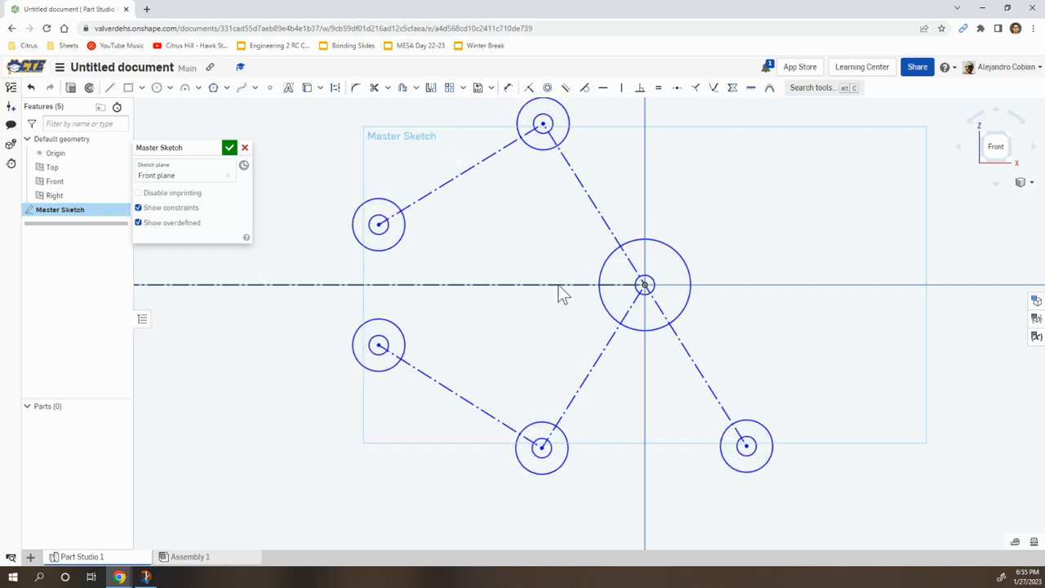
# Step: Following step 4 of the exercise, dimension the distance between the upper corner and the lower-right circle centre as 175 mm
pyautogui.hotkey('alt', 'Tab')
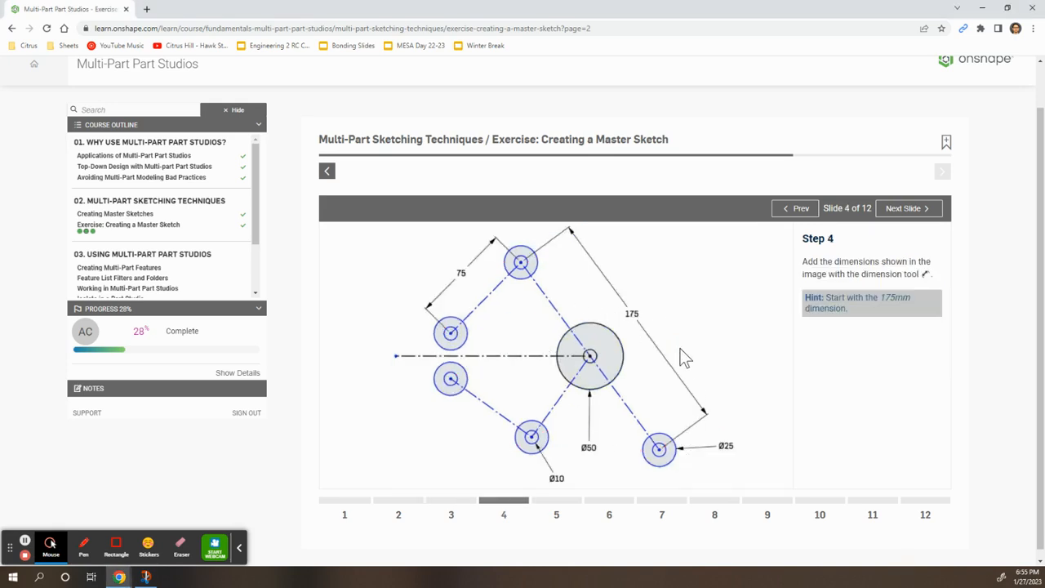
pyautogui.hotkey('alt', 'Tab')
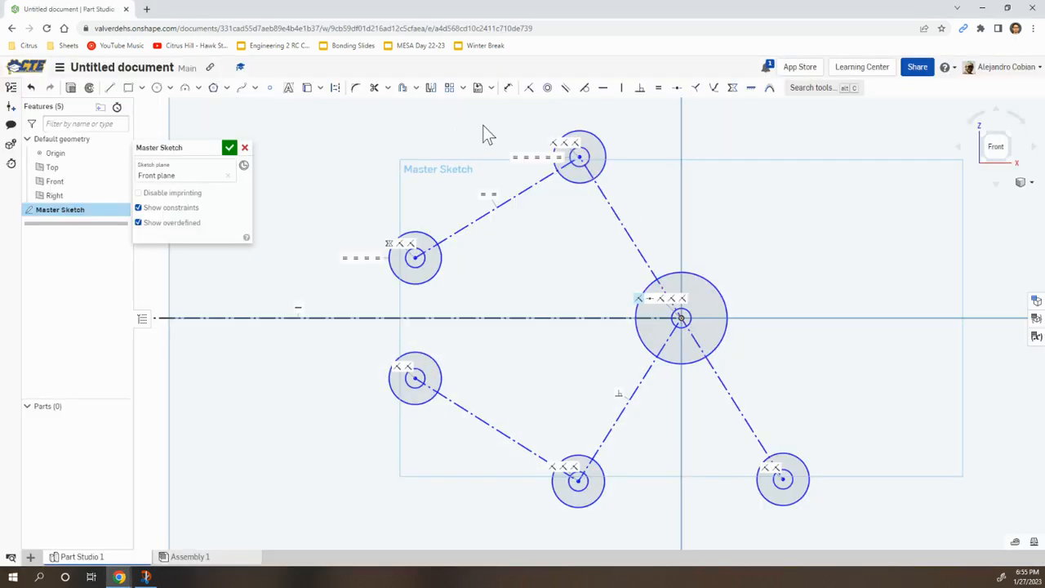
pyautogui.press('u')
pyautogui.click(783, 480)
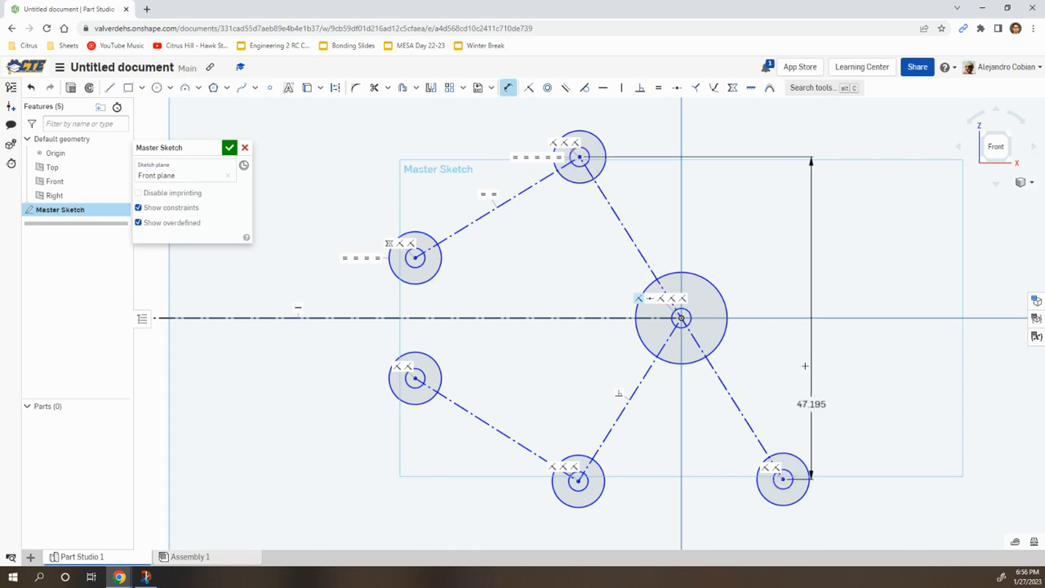
pyautogui.click(731, 243)
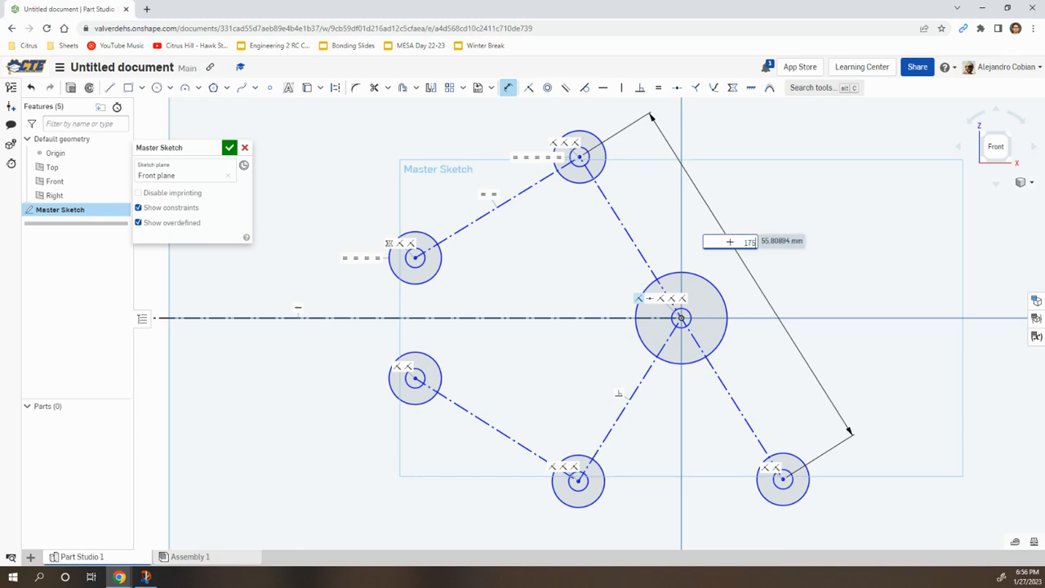
pyautogui.write('175')
pyautogui.press('Return')
pyautogui.scroll(-6, 730, 242)
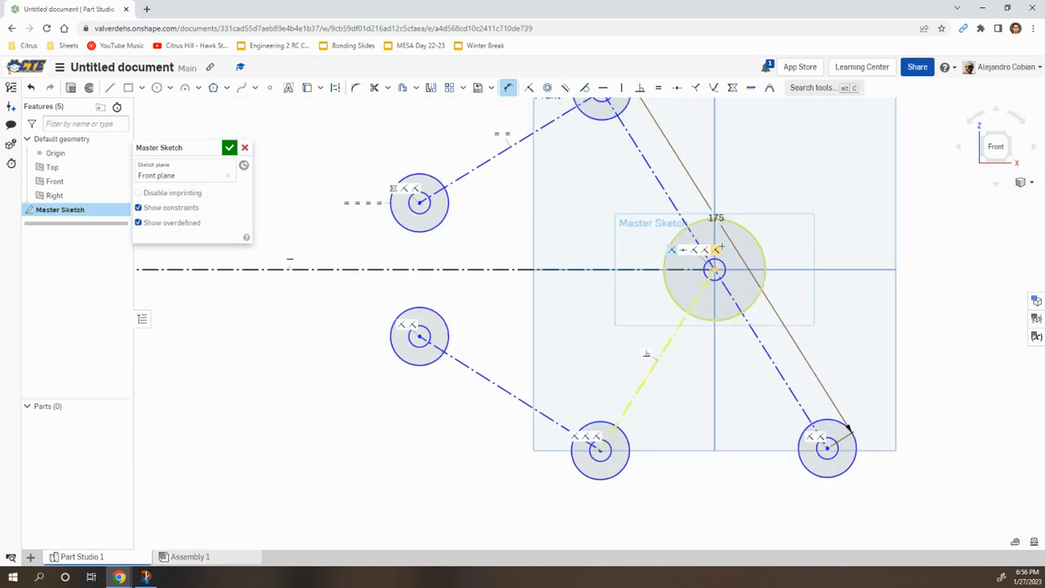
# Step: Dimension the distance between the upper corner and the upper-left circle centre as 75 mm
pyautogui.hotkey('alt', 'Tab')
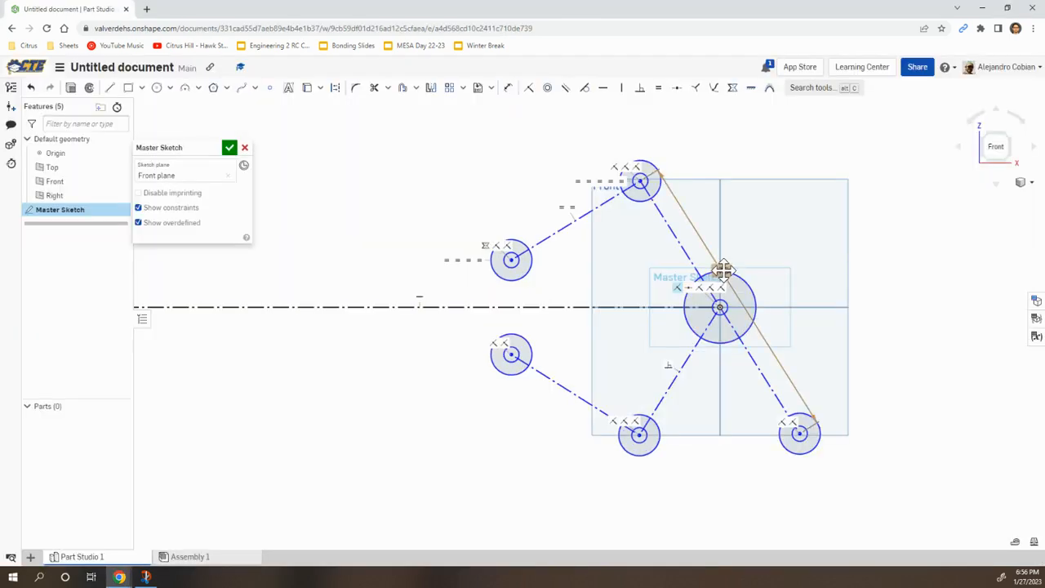
pyautogui.hotkey('alt', 'Tab')
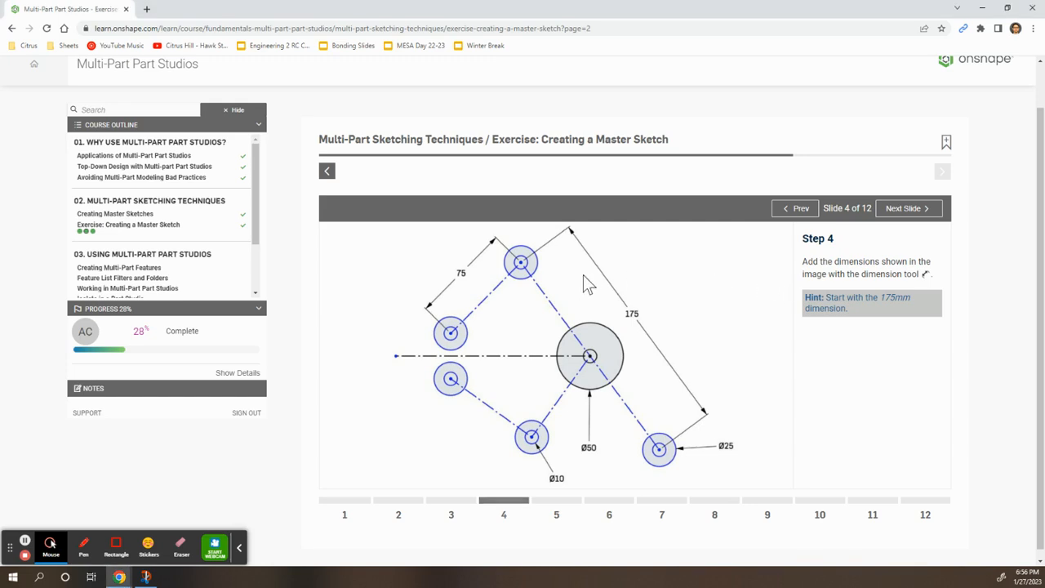
pyautogui.hotkey('alt', 'Tab')
pyautogui.press('Return')
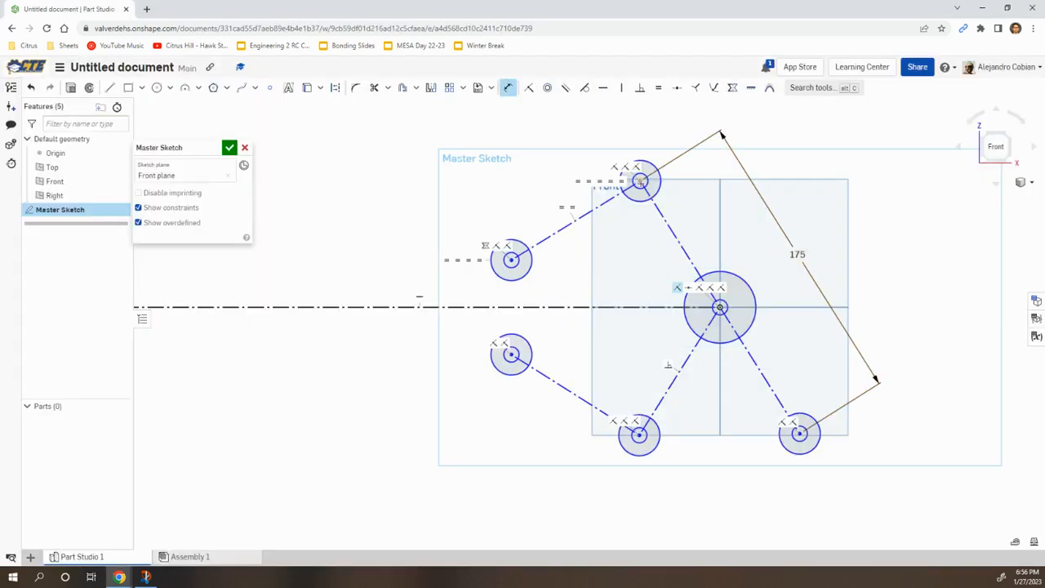
pyautogui.click(516, 257)
pyautogui.click(518, 193)
pyautogui.write('75')
pyautogui.press('Return')
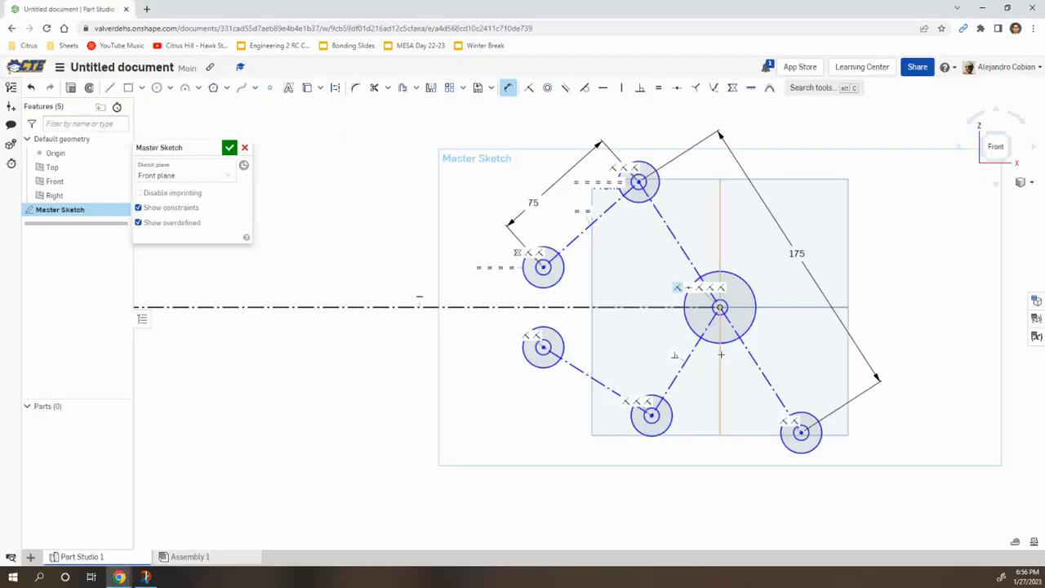
# Step: Dimension the large outer circle at the origin with a diameter of 50 mm
pyautogui.click(725, 343)
pyautogui.click(732, 372)
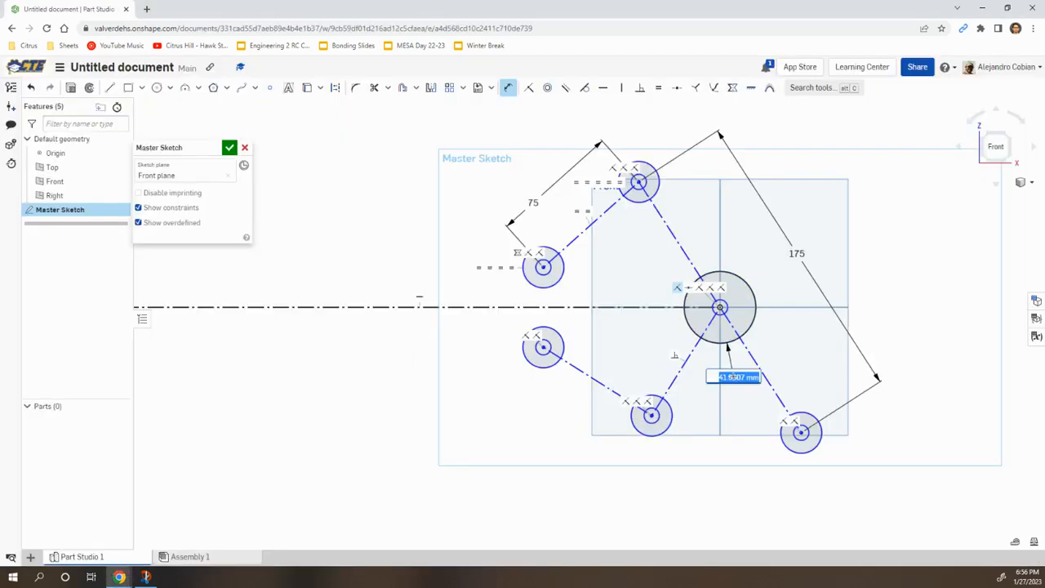
pyautogui.write('50')
pyautogui.press('Return')
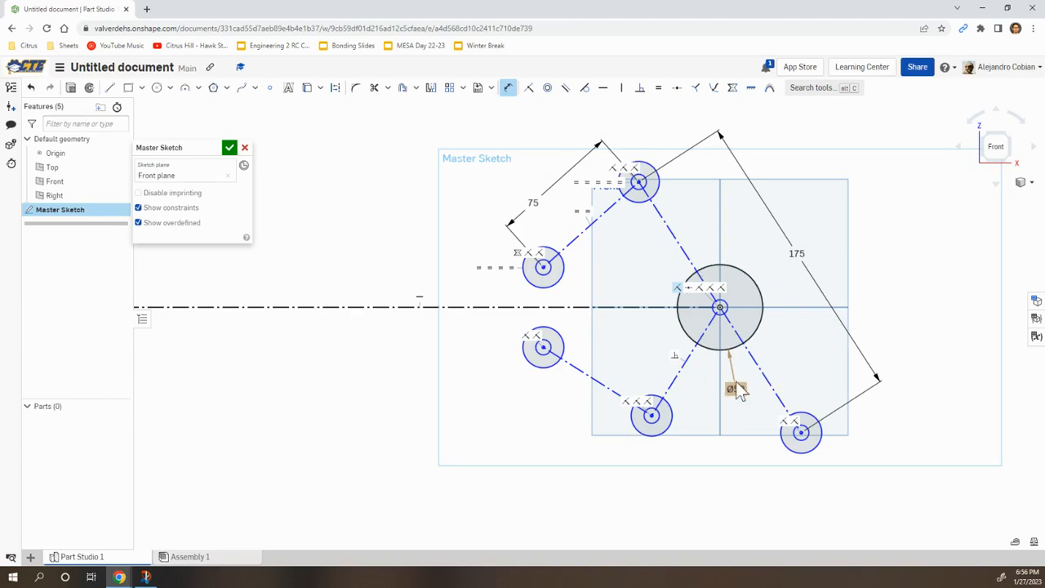
# Step: Dimension the outer circle at the lower-right end with a diameter of 25 mm, as given in the exercise
pyautogui.click(823, 440)
pyautogui.click(865, 450)
pyautogui.hotkey('alt', 'Tab')
pyautogui.hotkey('alt', 'Tab')
pyautogui.write('25')
pyautogui.press('Return')
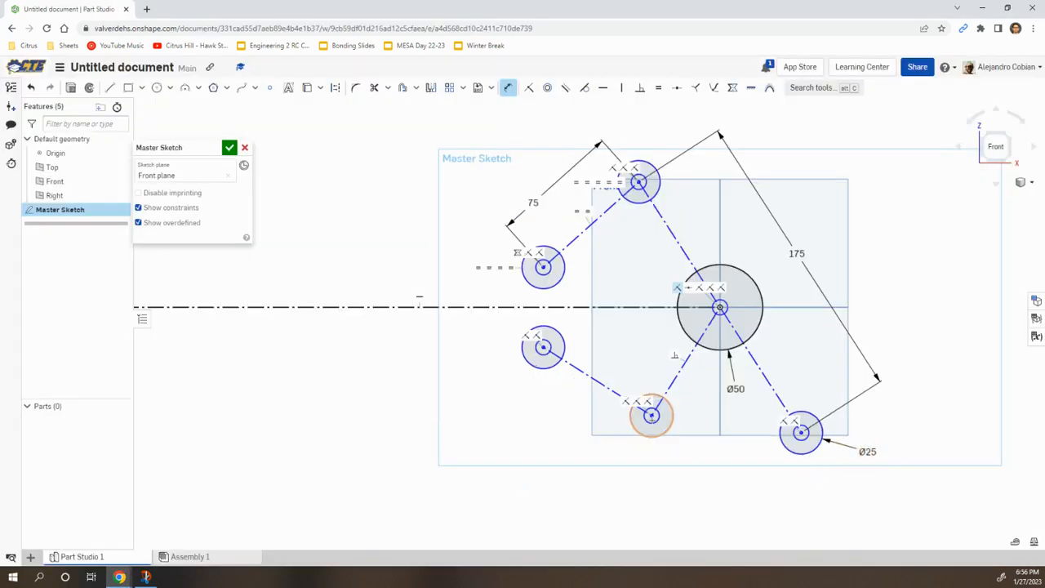
# Step: Dimension the inner circle at the lower corner with a diameter of 10 mm, as given in the exercise
pyautogui.click(653, 425)
pyautogui.click(668, 452)
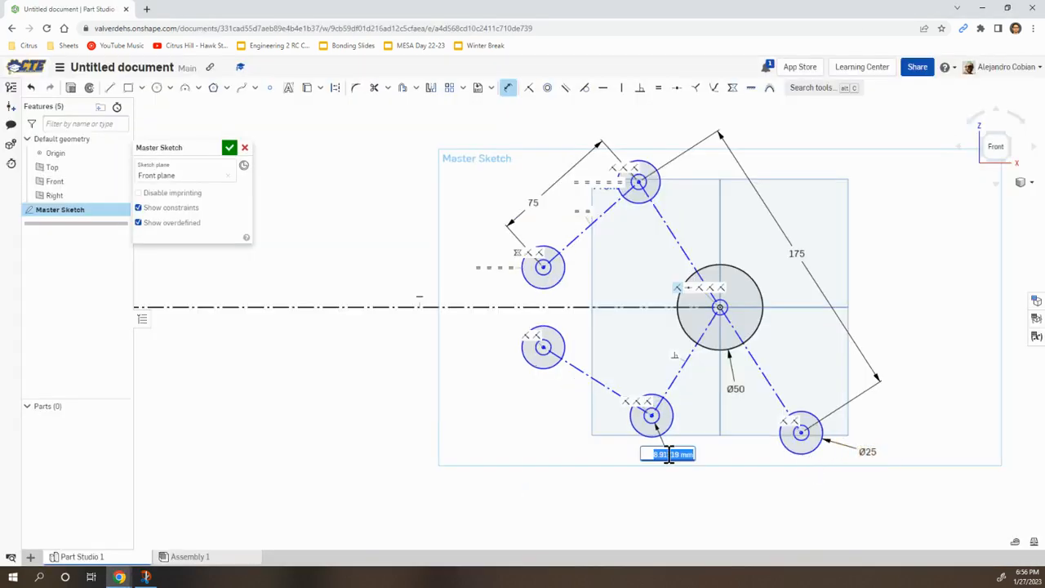
pyautogui.hotkey('alt', 'Tab')
pyautogui.hotkey('alt', 'Tab')
pyautogui.write('10')
pyautogui.press('Return')
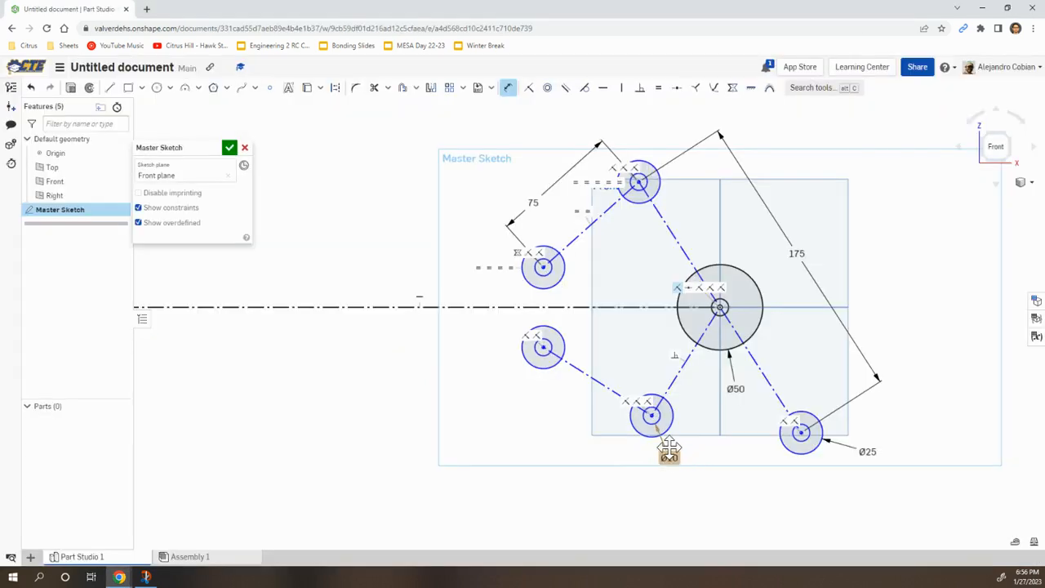
# Step: Compare the dimensioned sketch with step 4 of the exercise and advance the exercise to step 5
pyautogui.hotkey('alt', 'Tab')
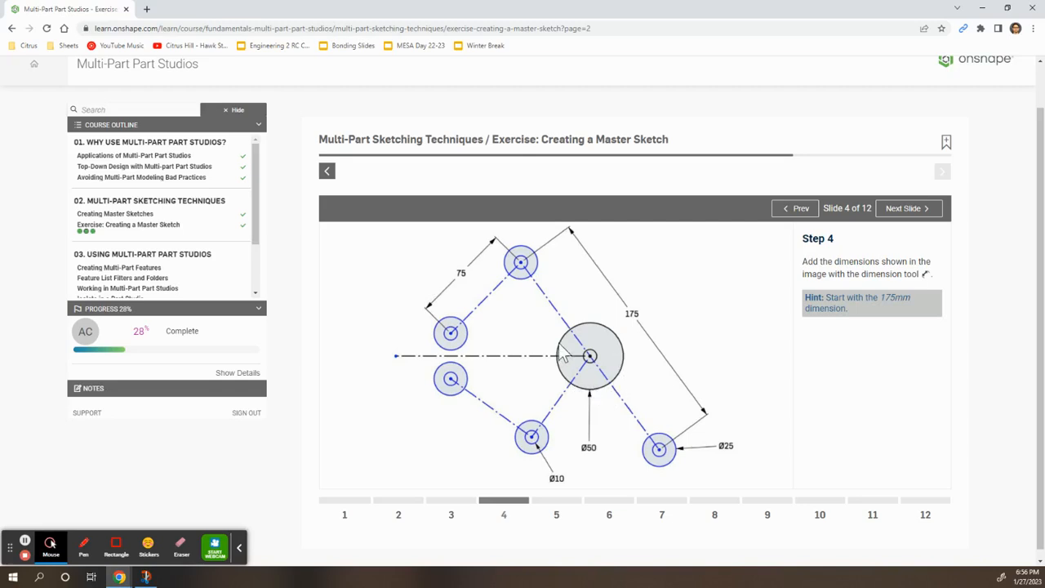
pyautogui.hotkey('alt', 'Tab')
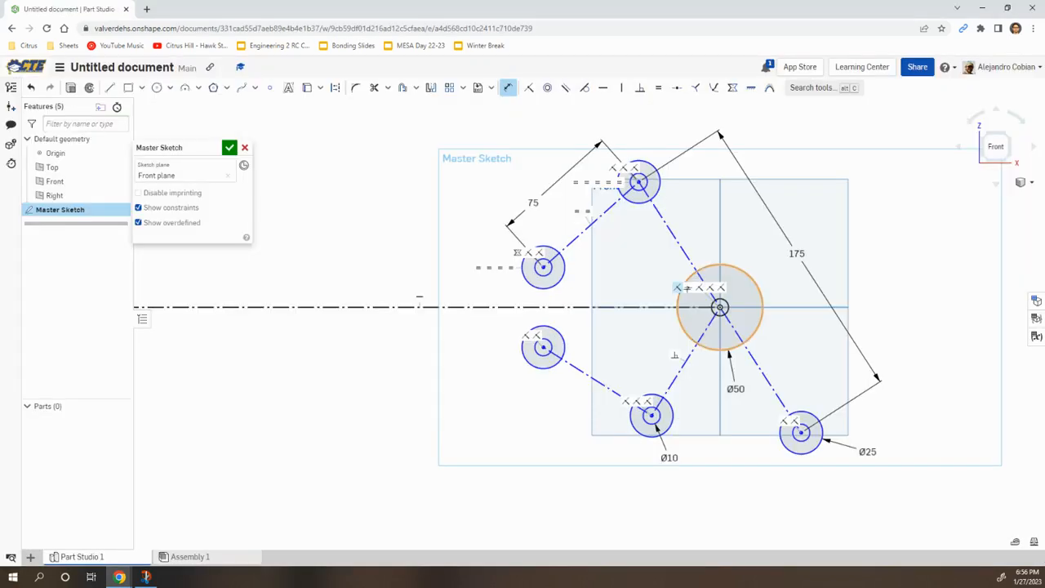
pyautogui.hotkey('alt', 'Tab')
pyautogui.press('Right')
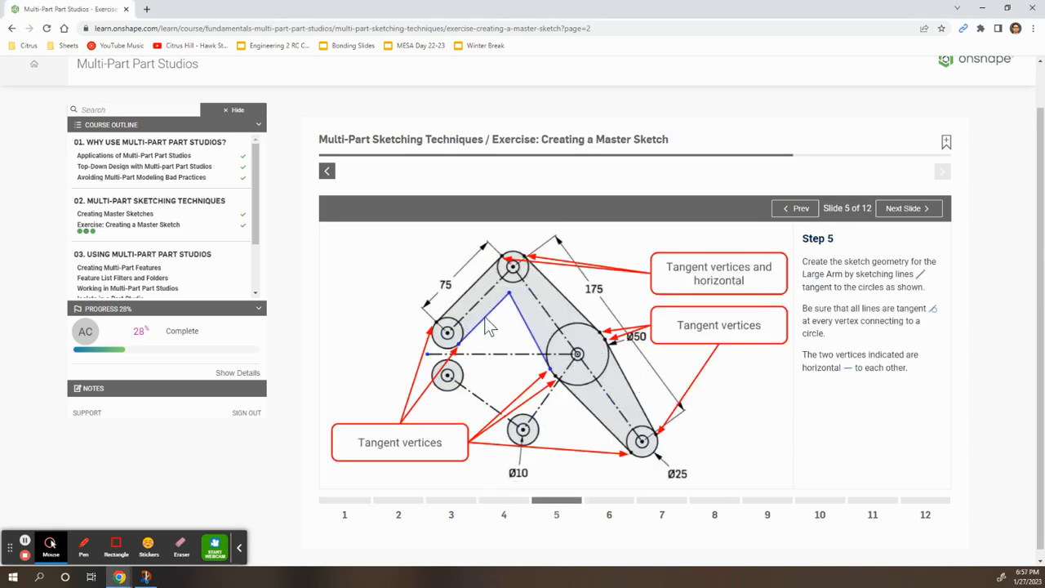
# Step: Return to the Part Studio and sketch a line about 80 mm long from the 50 mm circle's lower-left edge to the 25 mm end circle
pyautogui.hotkey('alt', 'Tab')
pyautogui.click(105, 89)
pyautogui.click(689, 340)
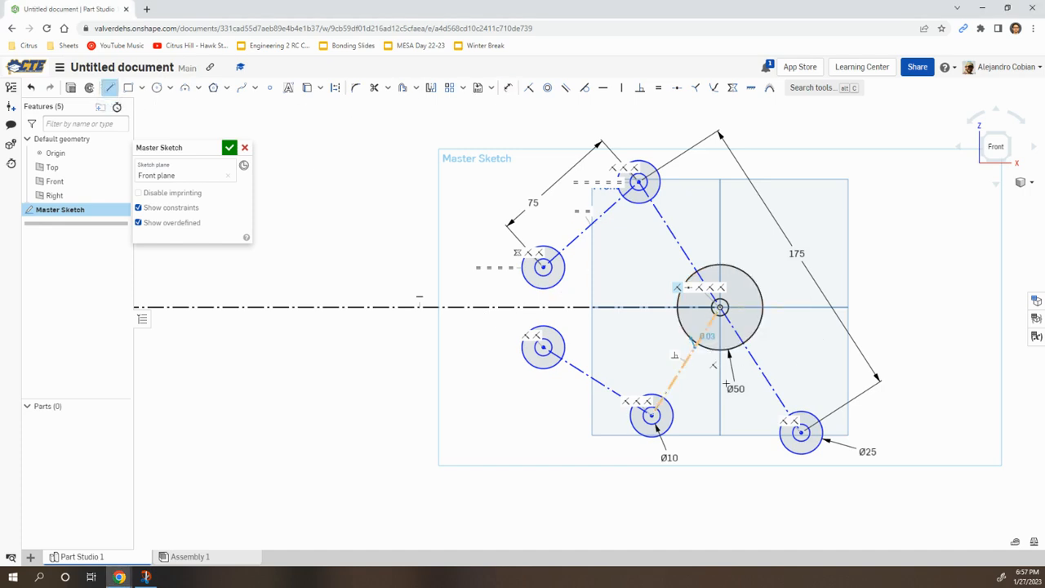
pyautogui.click(773, 432)
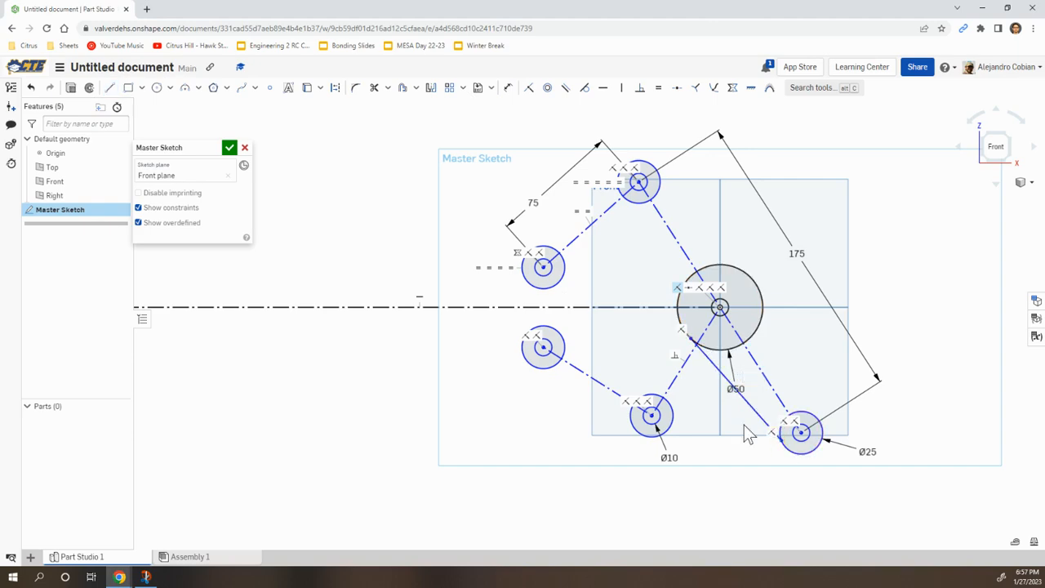
# Step: Sketch a line about 79 mm long from the 25 mm end circle's upper-right edge to the right side of the 50 mm circle
pyautogui.press('l')
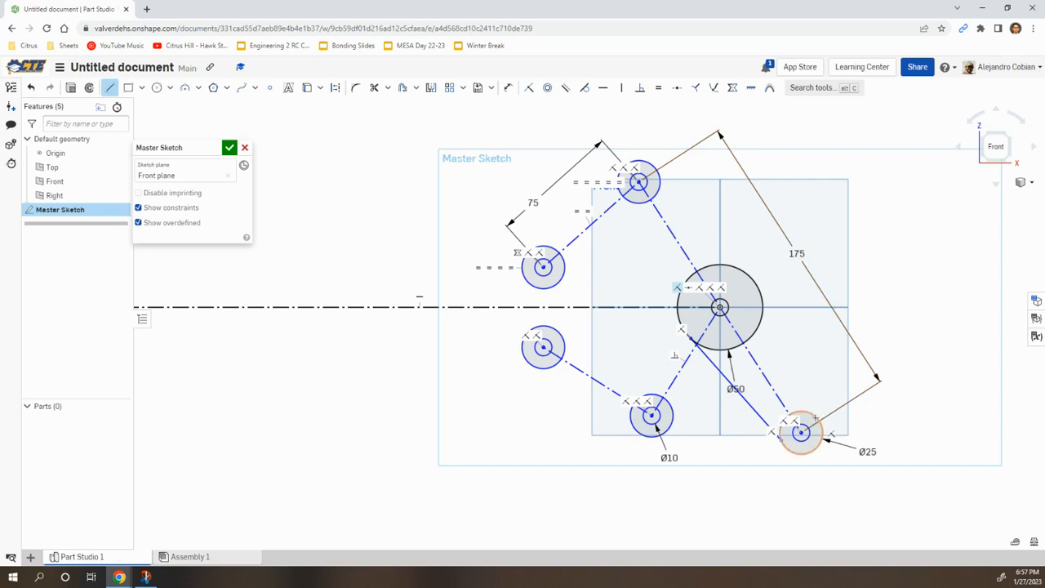
pyautogui.click(815, 418)
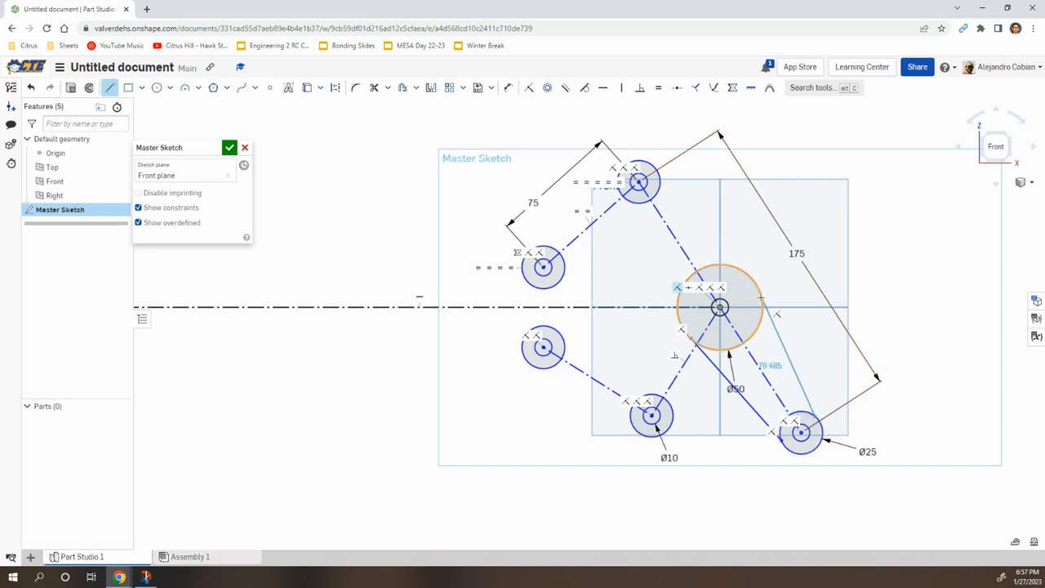
pyautogui.click(761, 298)
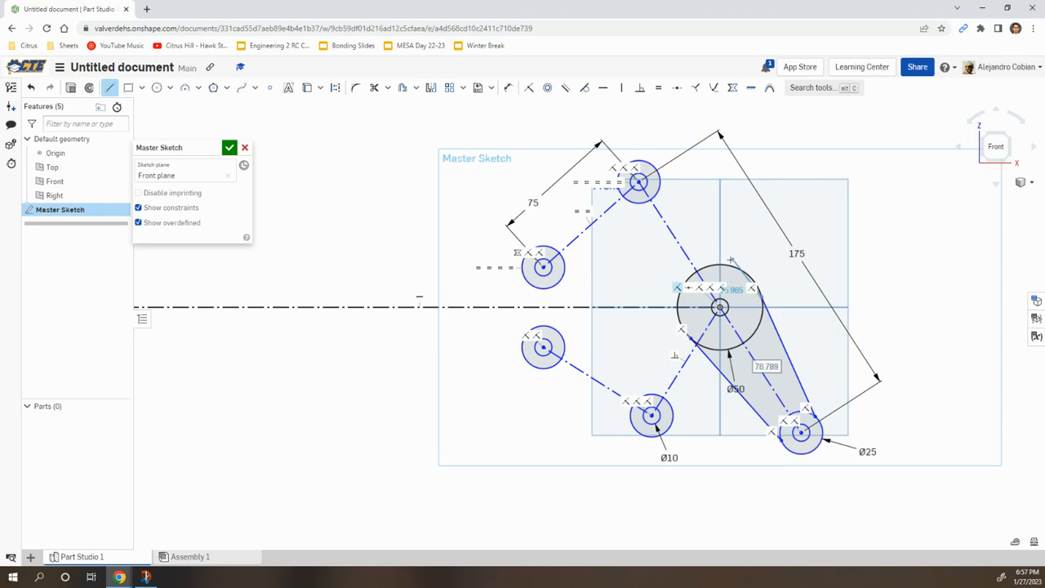
pyautogui.press('Escape')
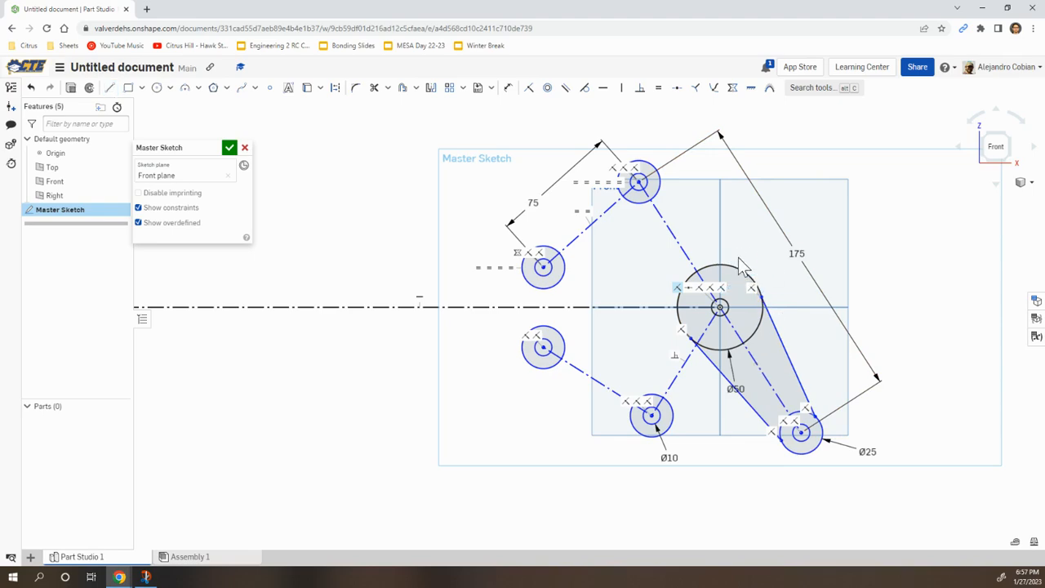
# Step: Sketch a line about 72 mm long from the 50 mm circle's upper-right edge to the right side of the top outer circle
pyautogui.press('l')
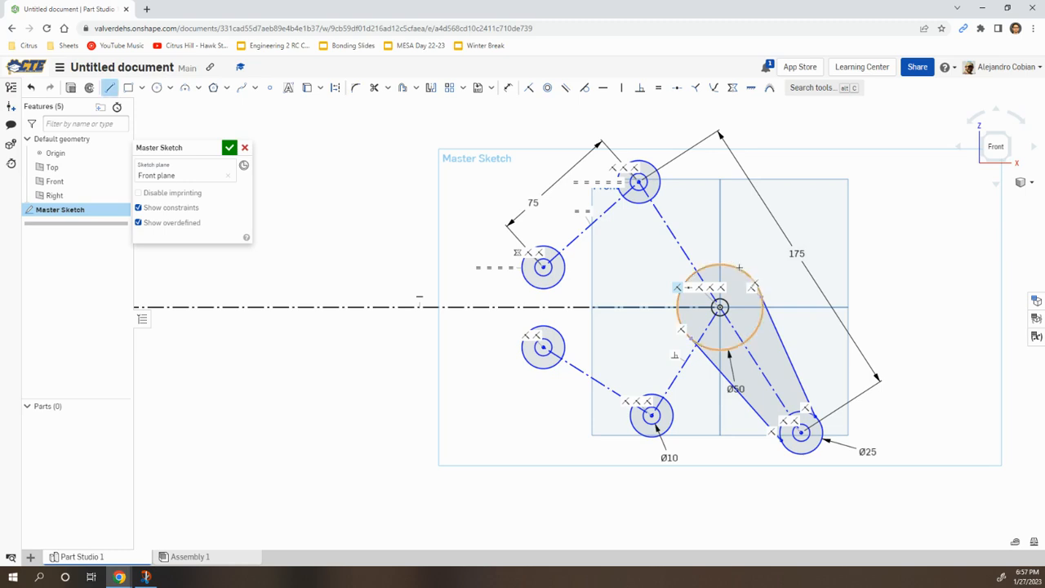
pyautogui.click(739, 268)
pyautogui.click(662, 177)
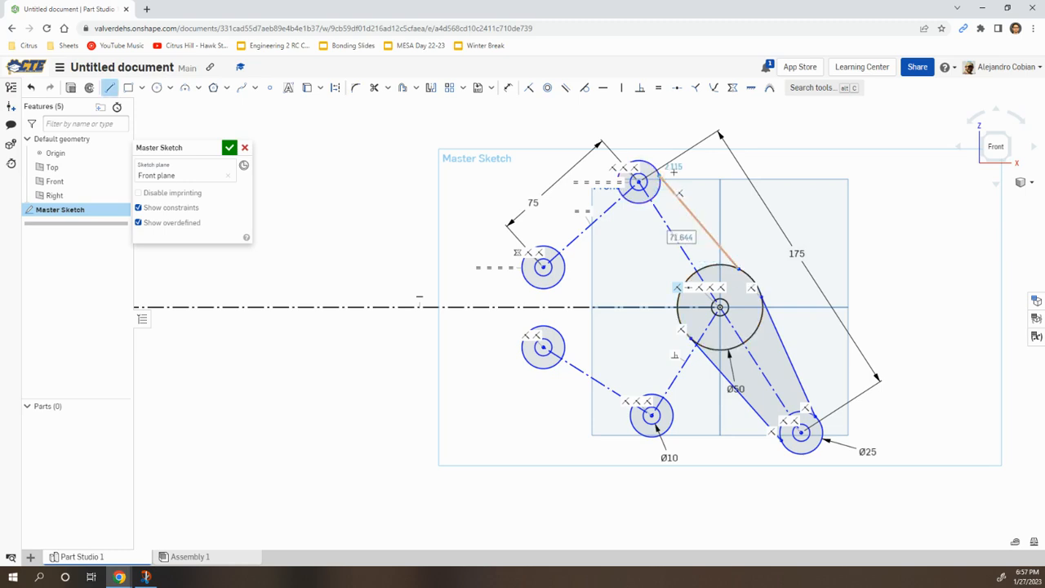
pyautogui.press('Escape')
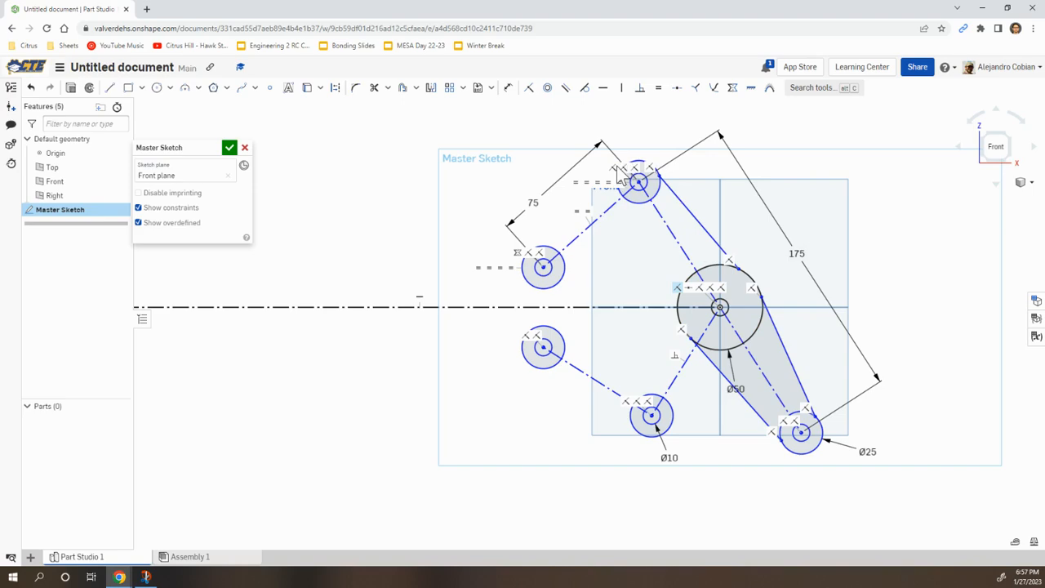
# Step: Hide the sketch constraints and sketch the 75 mm segment's outer line, about 68 mm long, from the top circle to the upper-left end circle
pyautogui.click(138, 208)
pyautogui.press('l')
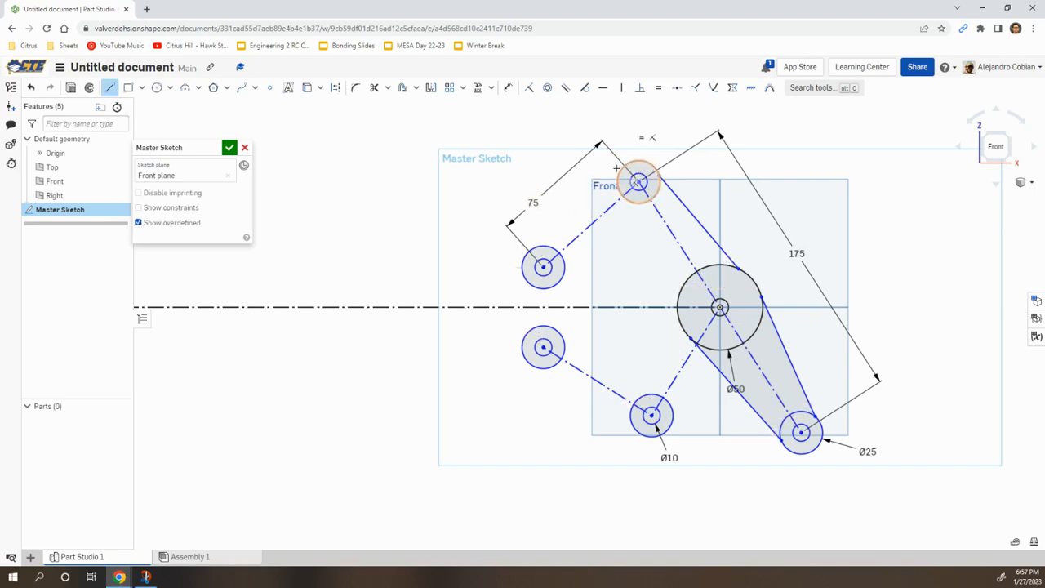
pyautogui.click(622, 170)
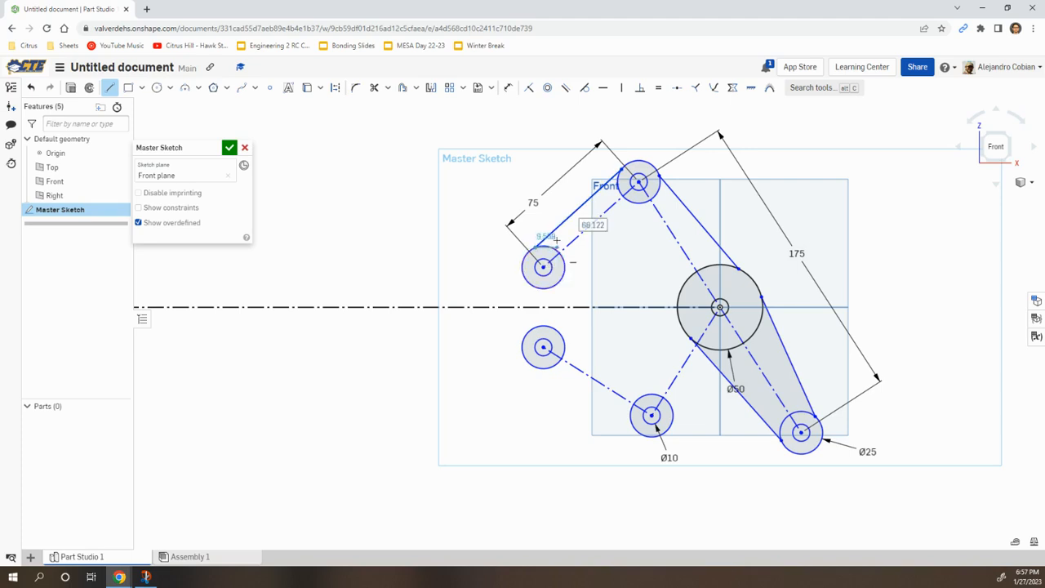
pyautogui.click(530, 230)
# Step: Sketch two connected inner lines, about 54 mm and 65 mm long, from the upper-left end circle through an inside corner to the 50 mm circle
pyautogui.click(563, 281)
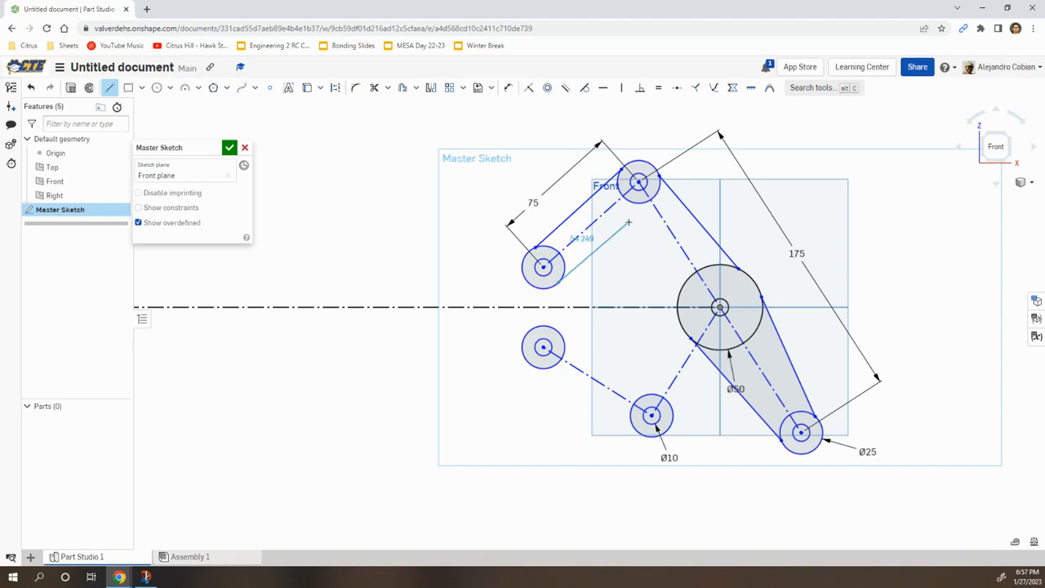
pyautogui.click(629, 222)
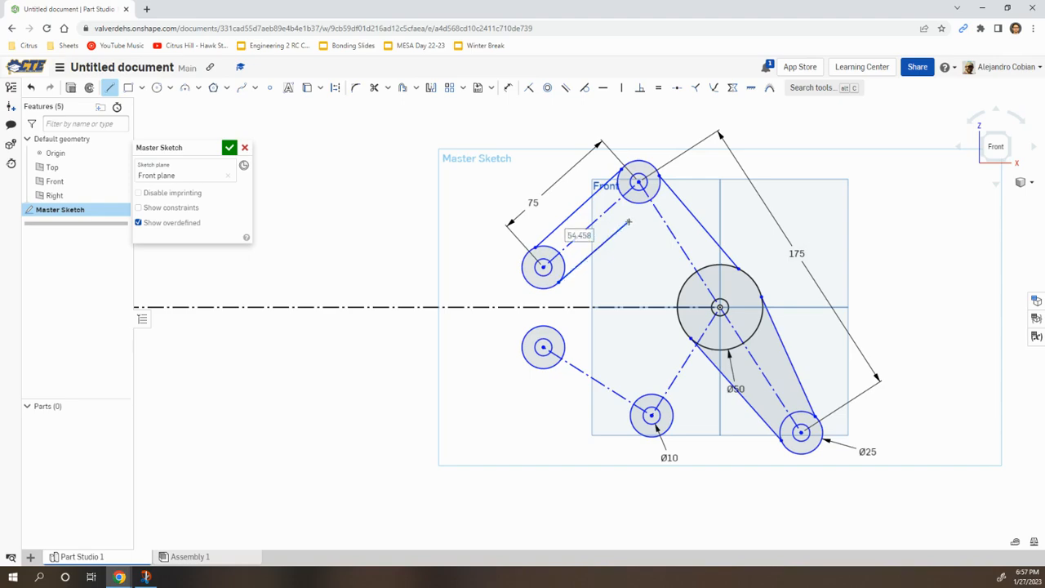
pyautogui.click(678, 318)
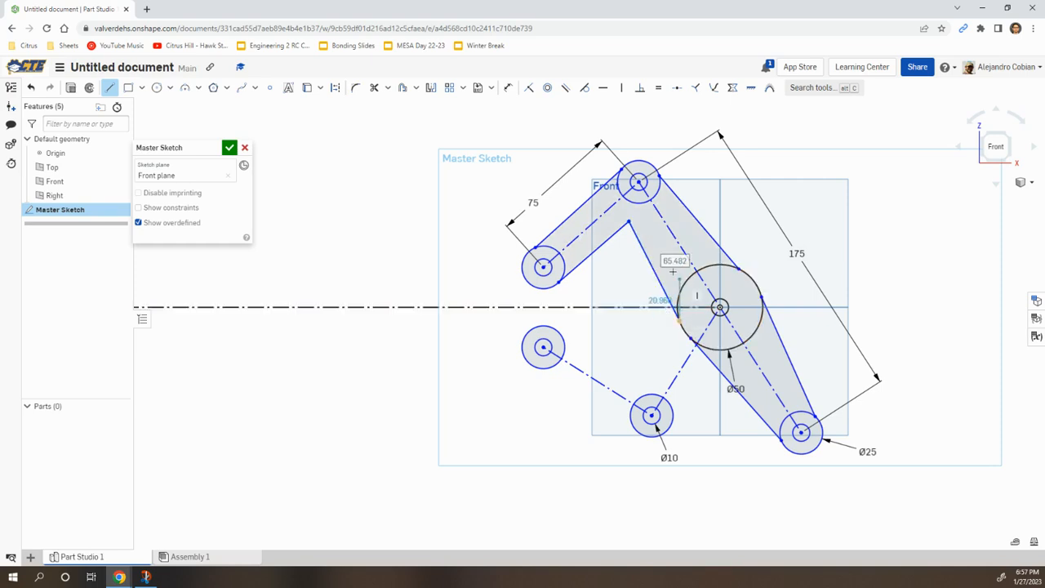
pyautogui.press('Escape')
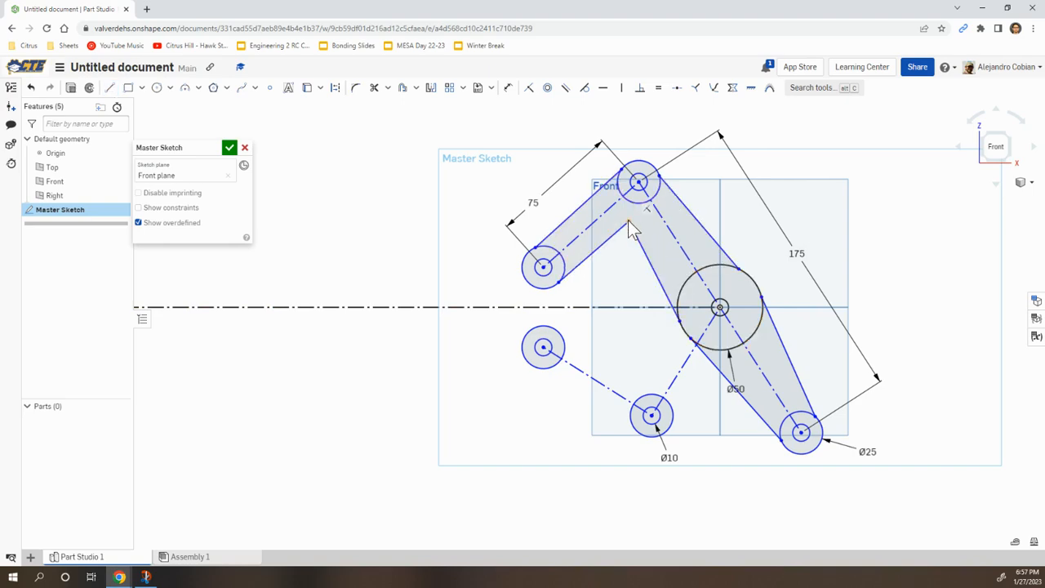
# Step: Make the 75 mm segment's outer line tangent to the upper-left end circle and try the same at the top circle
pyautogui.click(574, 215)
pyautogui.press('t')
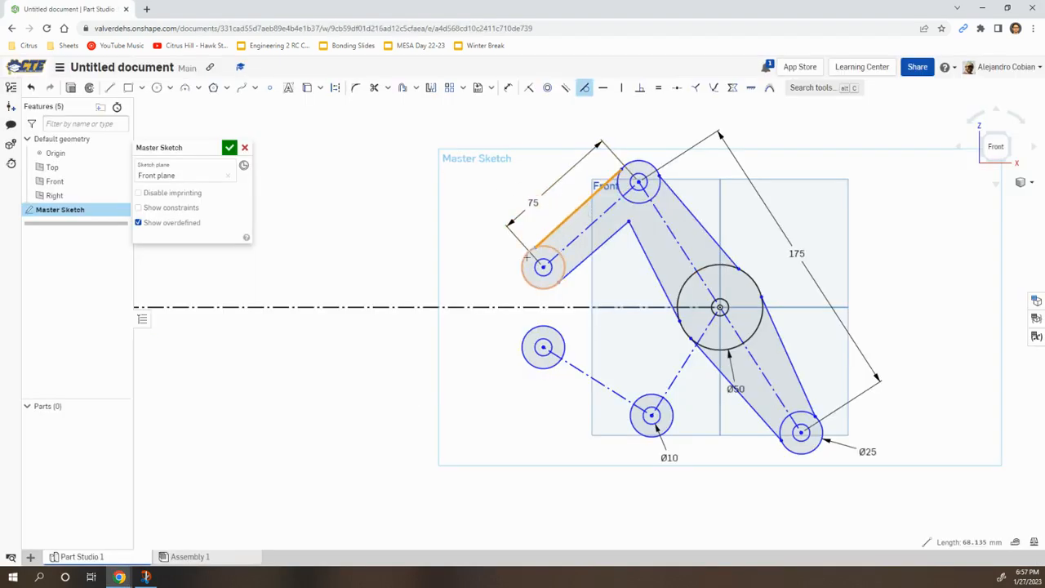
pyautogui.click(622, 169)
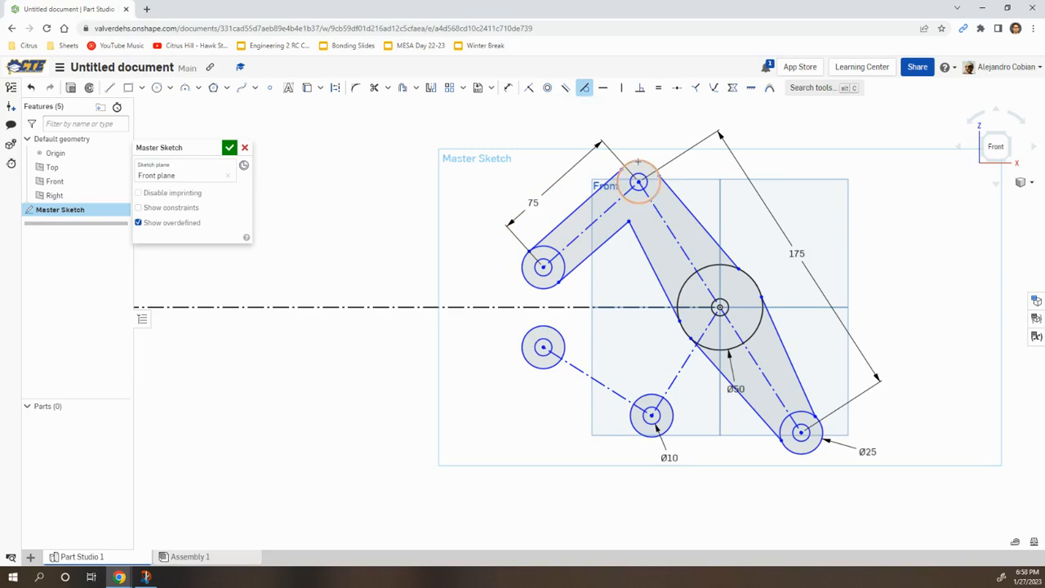
pyautogui.click(624, 167)
pyautogui.click(583, 200)
pyautogui.scroll(2, 633, 188)
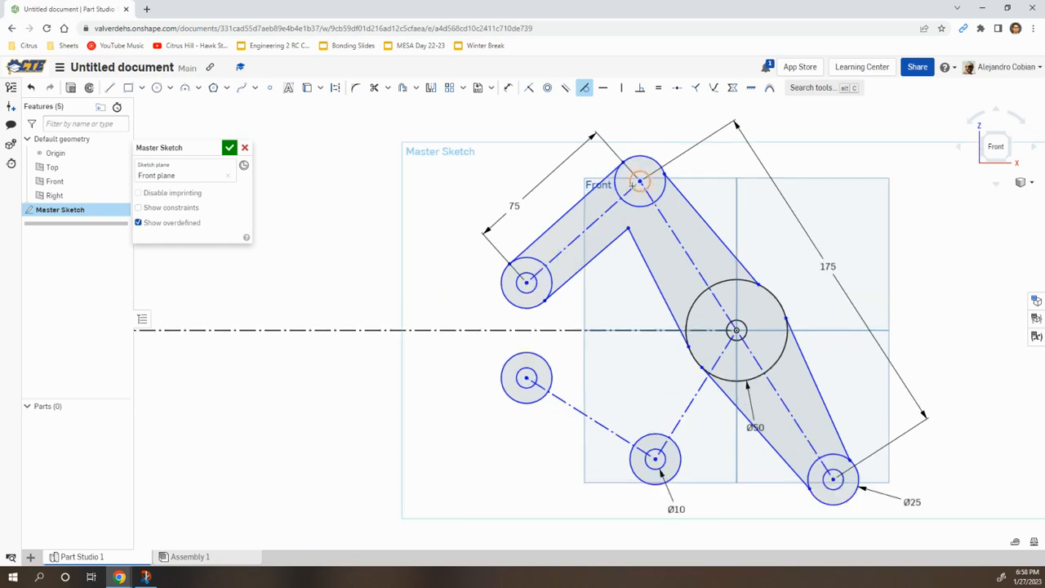
# Step: Make the upper-right outer line tangent to both the top circle and the 50 mm circle
pyautogui.click(652, 158)
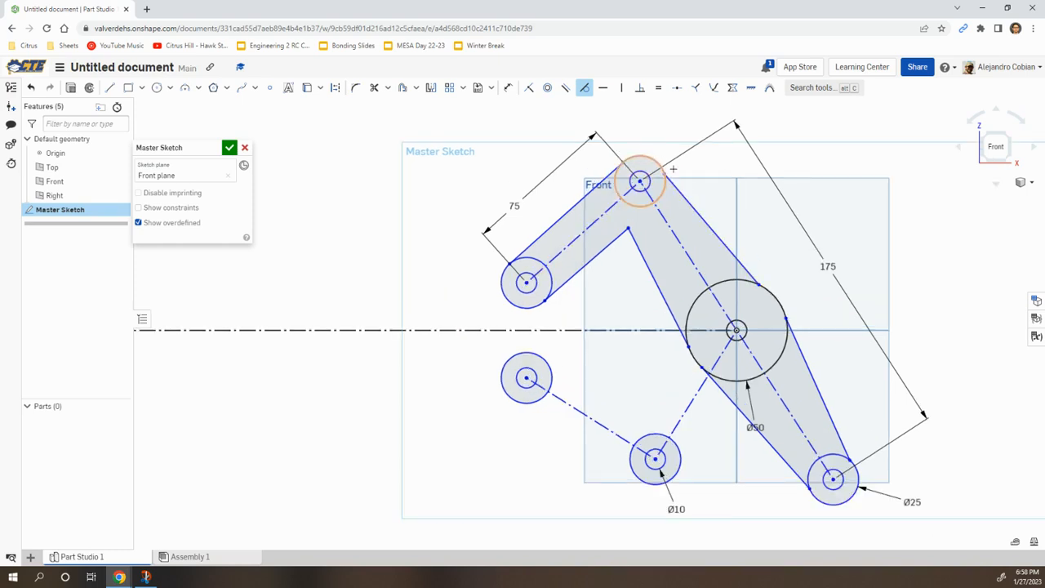
pyautogui.click(729, 248)
pyautogui.click(774, 292)
# Step: Make the lower-right outer line tangent to both the 50 mm circle and the 25 mm end circle
pyautogui.click(797, 343)
pyautogui.click(780, 306)
pyautogui.click(821, 411)
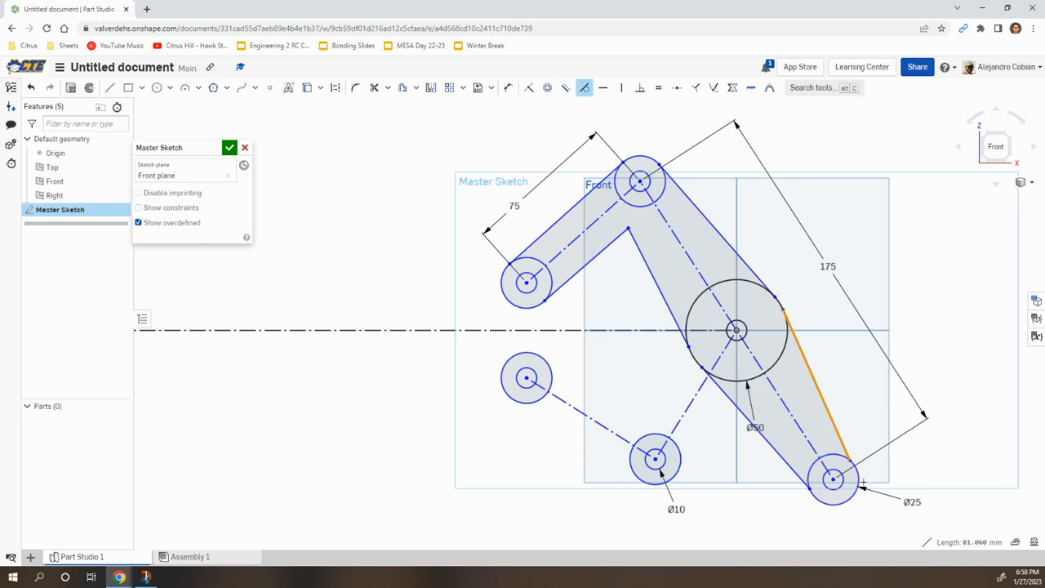
pyautogui.click(817, 462)
# Step: Make the lower-left outer line tangent to the 25 mm and 50 mm circles, and the long inner line tangent to the 50 mm circle
pyautogui.click(785, 467)
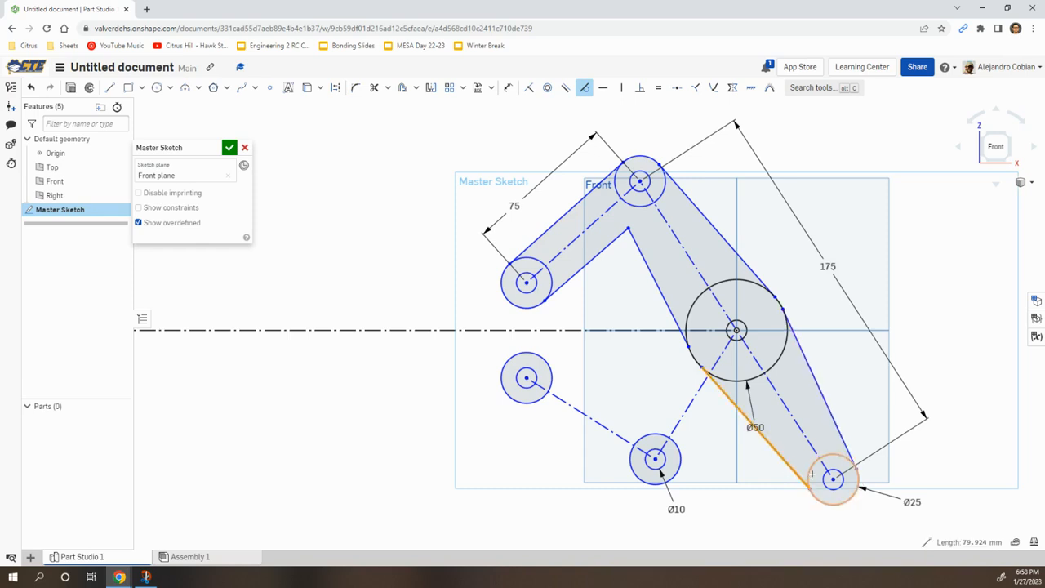
pyautogui.click(697, 361)
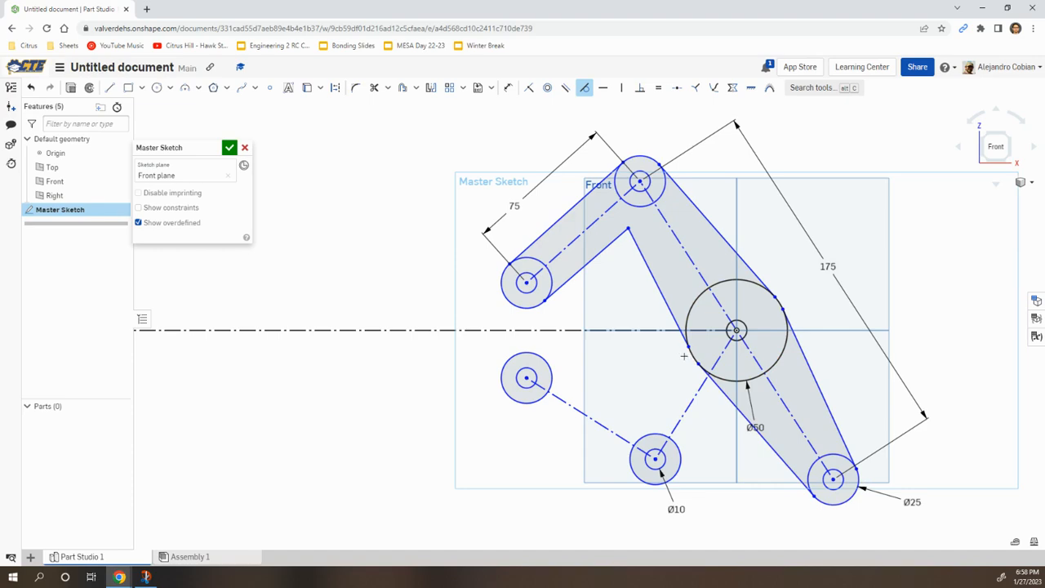
pyautogui.click(671, 315)
pyautogui.click(687, 319)
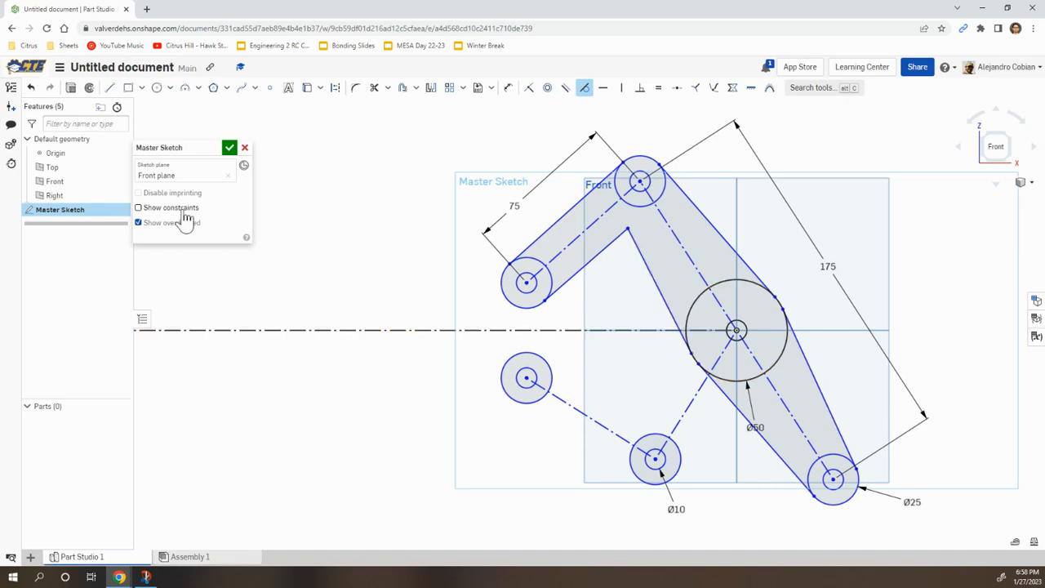
# Step: Show the sketch constraints and try to make the 75 mm segment's outer line tangent to the top circle
pyautogui.click(139, 207)
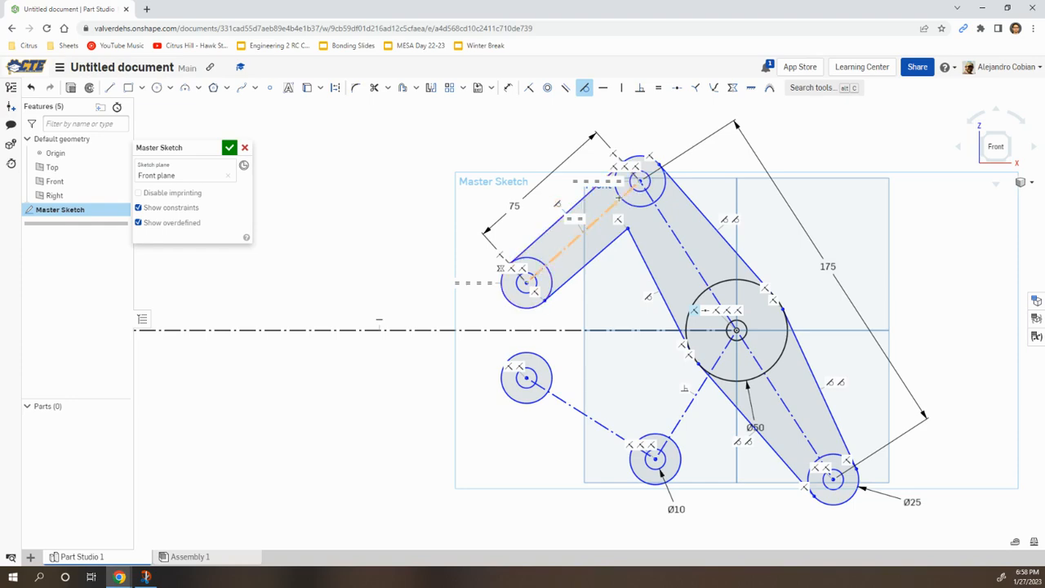
pyautogui.moveTo(619, 198); pyautogui.dragTo(592, 280, button='middle')
pyautogui.click(572, 266)
pyautogui.click(609, 237)
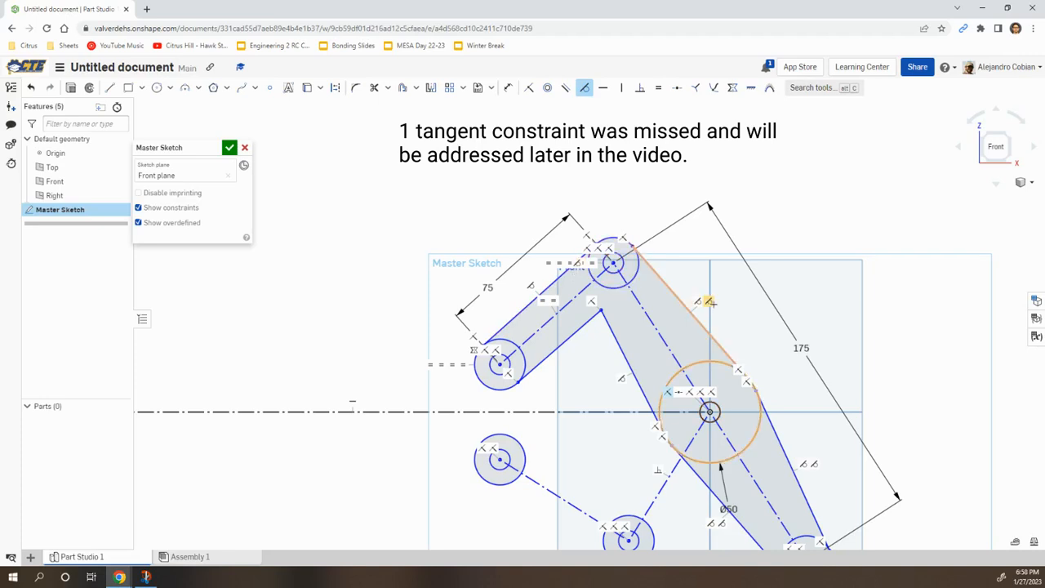
# Step: Apply a horizontal constraint between the two outer line endpoints on the top circle
pyautogui.scroll(1, 761, 368)
pyautogui.moveTo(866, 539); pyautogui.dragTo(808, 436, button='middle')
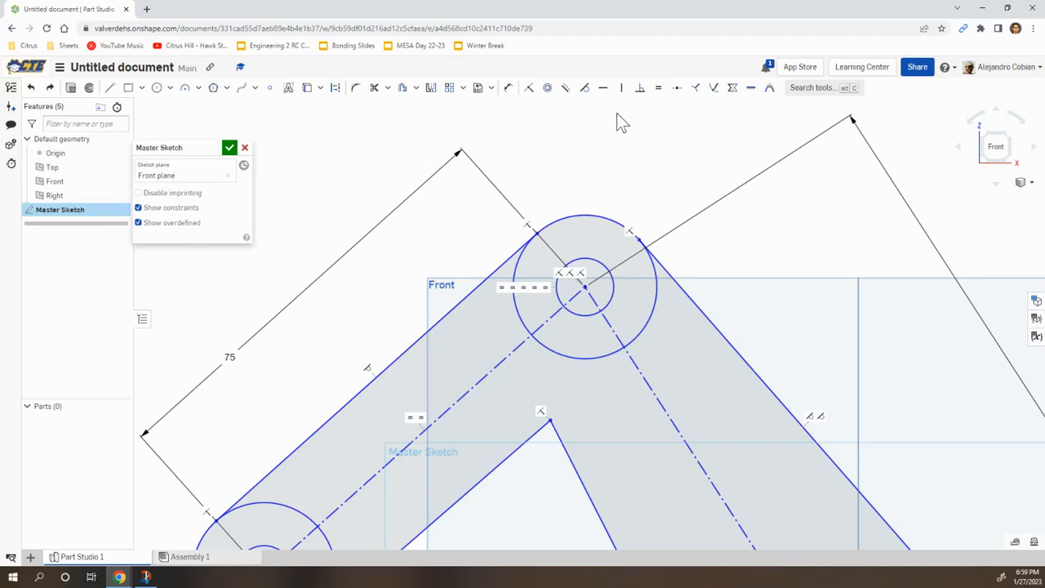
pyautogui.click(603, 88)
pyautogui.click(642, 243)
pyautogui.scroll(-5, 667, 260)
pyautogui.moveTo(667, 260); pyautogui.dragTo(610, 157, button='middle')
# Step: Recheck step 5 of the exercise and make the short inner line parallel to the 75 mm construction line
pyautogui.hotkey('alt', 'Tab')
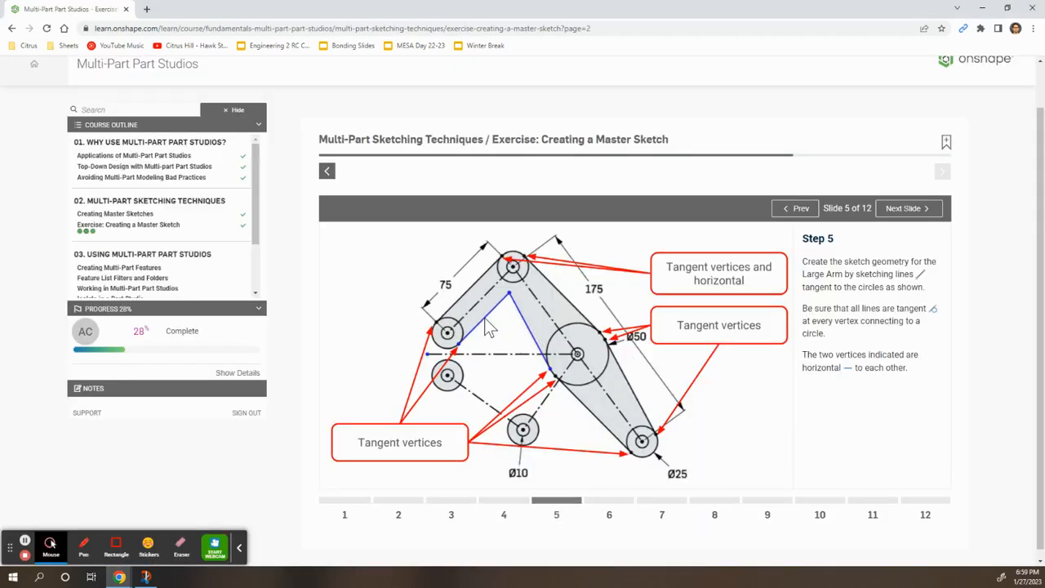
pyautogui.hotkey('alt', 'Tab')
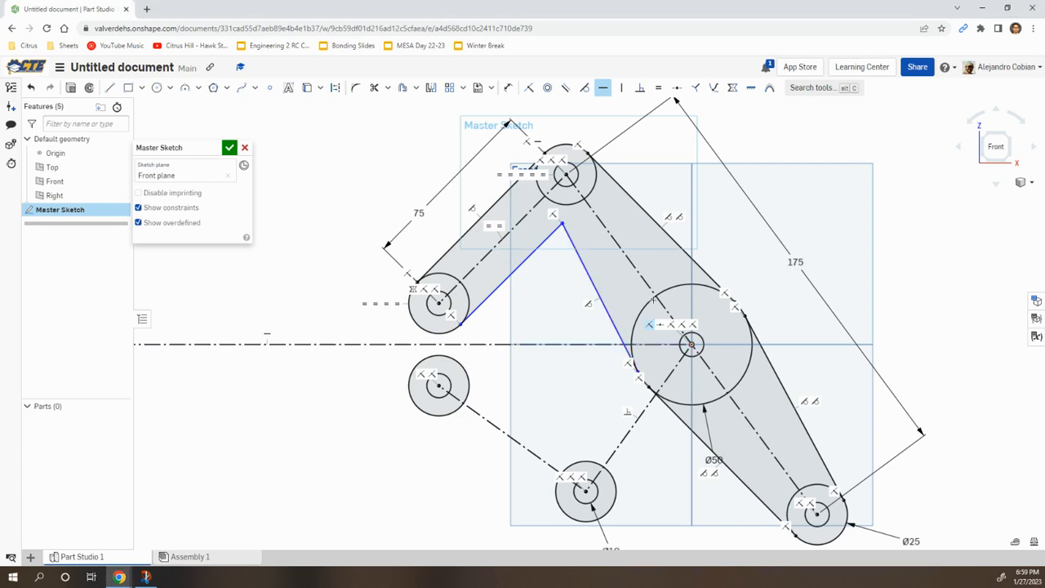
pyautogui.moveTo(653, 301); pyautogui.dragTo(579, 274, button='middle')
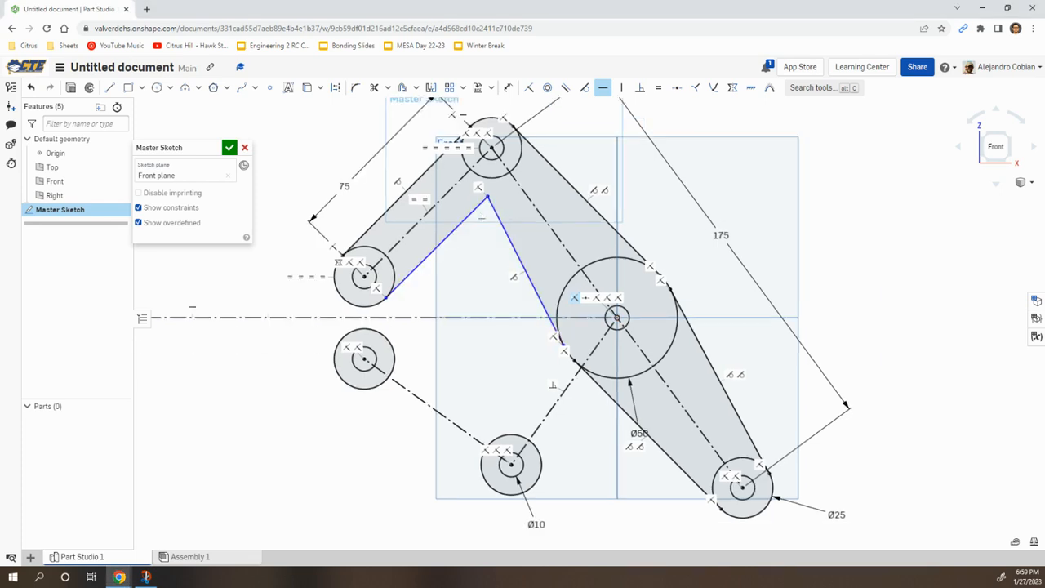
pyautogui.click(565, 88)
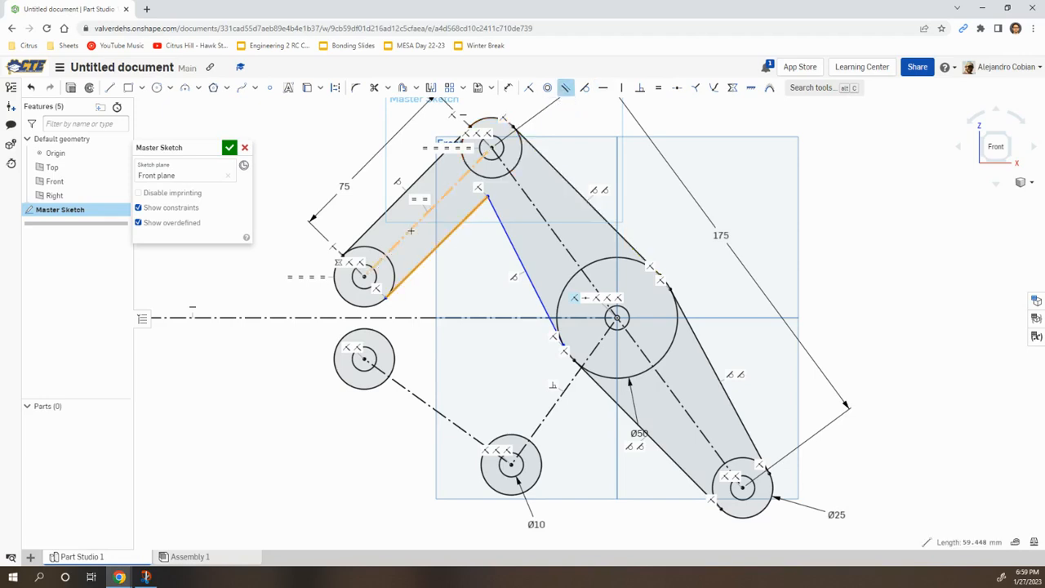
# Step: Make the long inner line tangent to the top circle and the short inner line tangent to the upper-left end circle
pyautogui.click(583, 88)
pyautogui.click(507, 233)
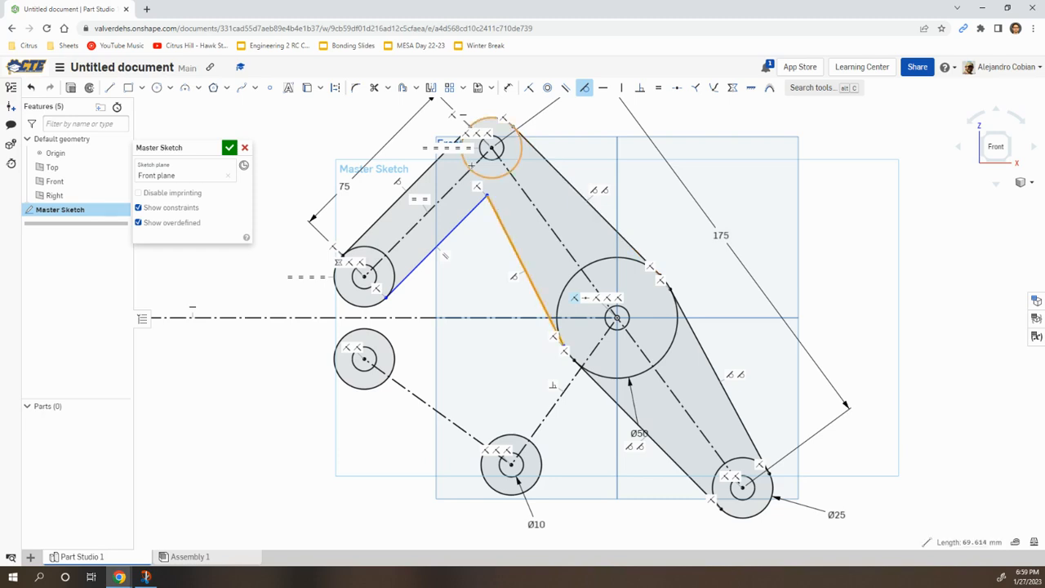
pyautogui.click(469, 164)
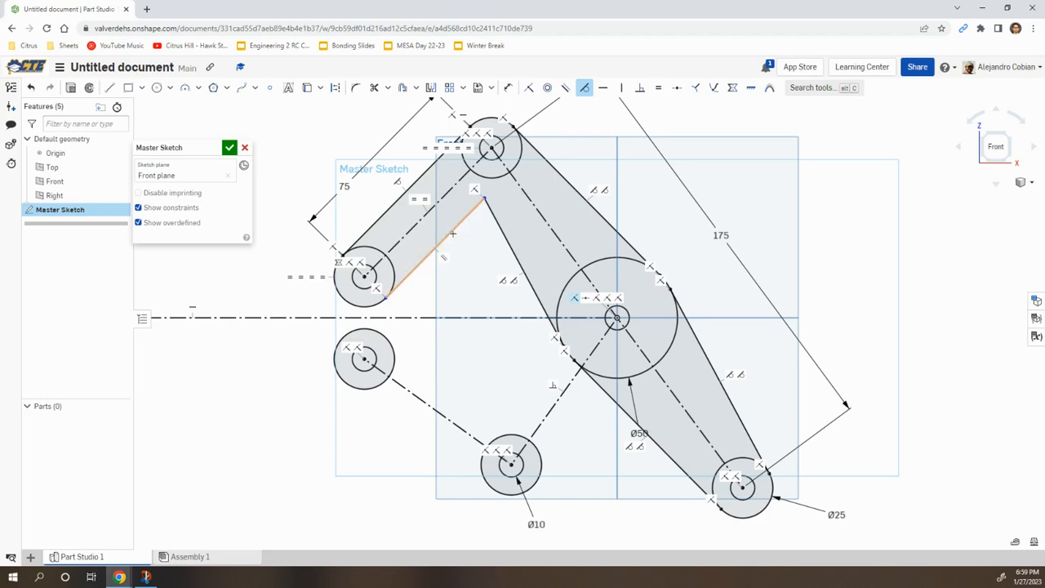
pyautogui.click(452, 233)
pyautogui.click(357, 305)
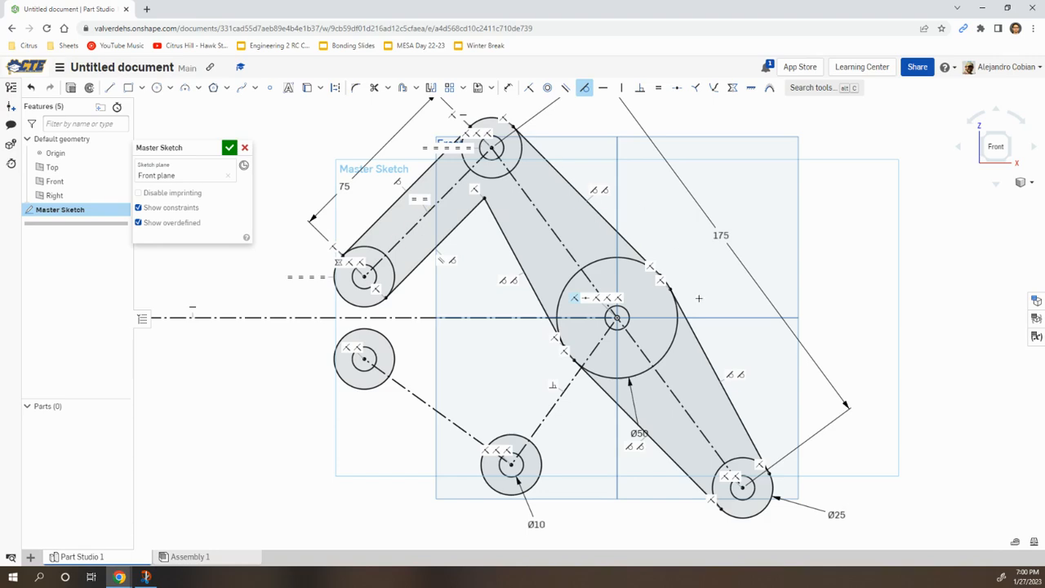
# Step: Advance the exercise to step 7, review the Small Arm's tangent line layout, and return to the sketch
pyautogui.hotkey('alt', 'Tab')
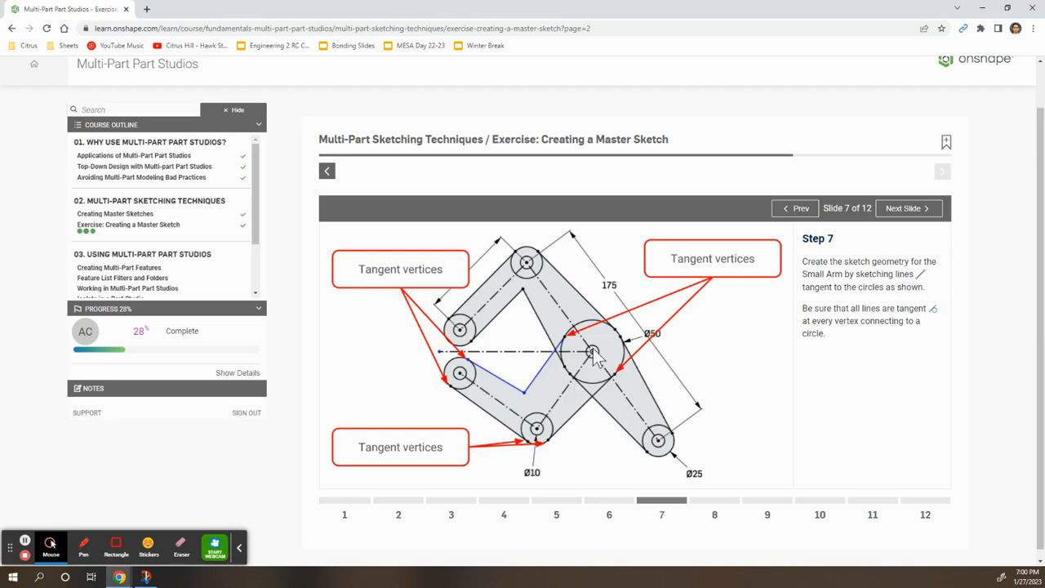
pyautogui.hotkey('alt', 'Tab')
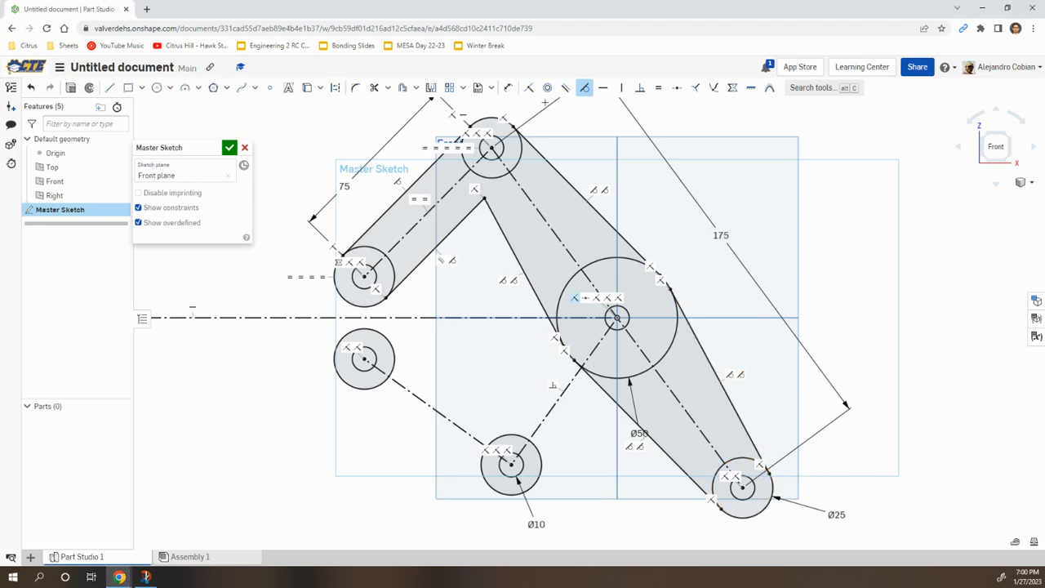
# Step: Sketch the Small Arm's two outer lines, about 71.6 mm between the left-end and lower circles and about 66 mm to the 50 mm circle
pyautogui.press('l')
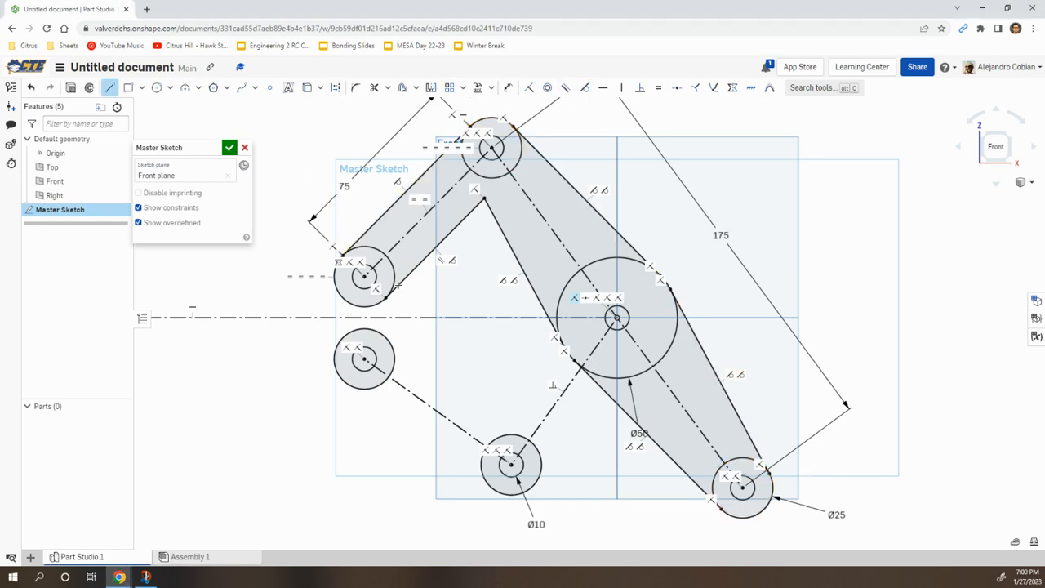
pyautogui.click(344, 382)
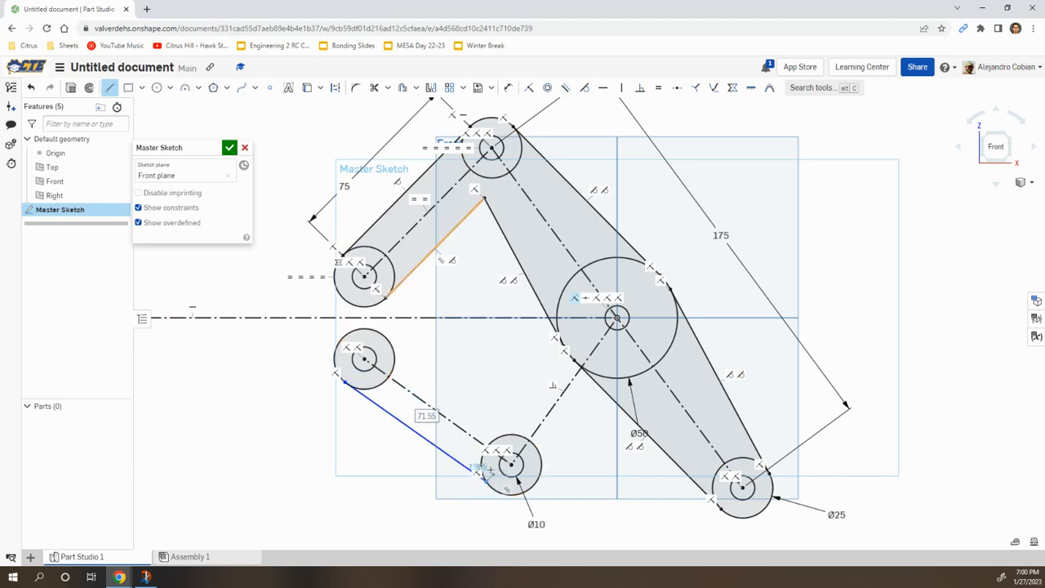
pyautogui.click(535, 485)
pyautogui.click(645, 372)
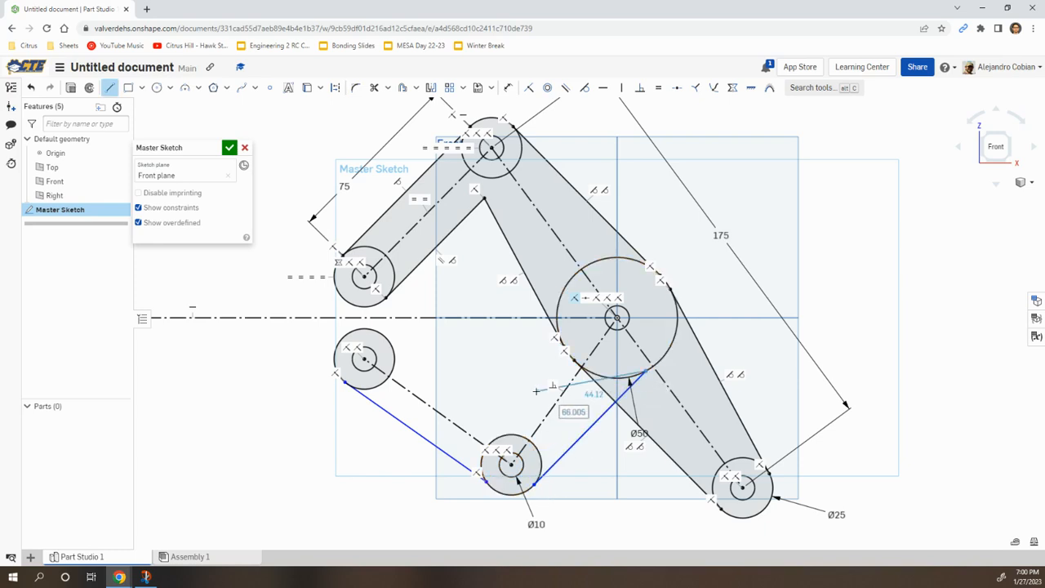
pyautogui.press('Escape')
# Step: Sketch an inner line from the 50 mm circle toward the lower circle, and move its lower endpoint off that circle
pyautogui.click(565, 284)
pyautogui.click(507, 435)
pyautogui.press('Escape')
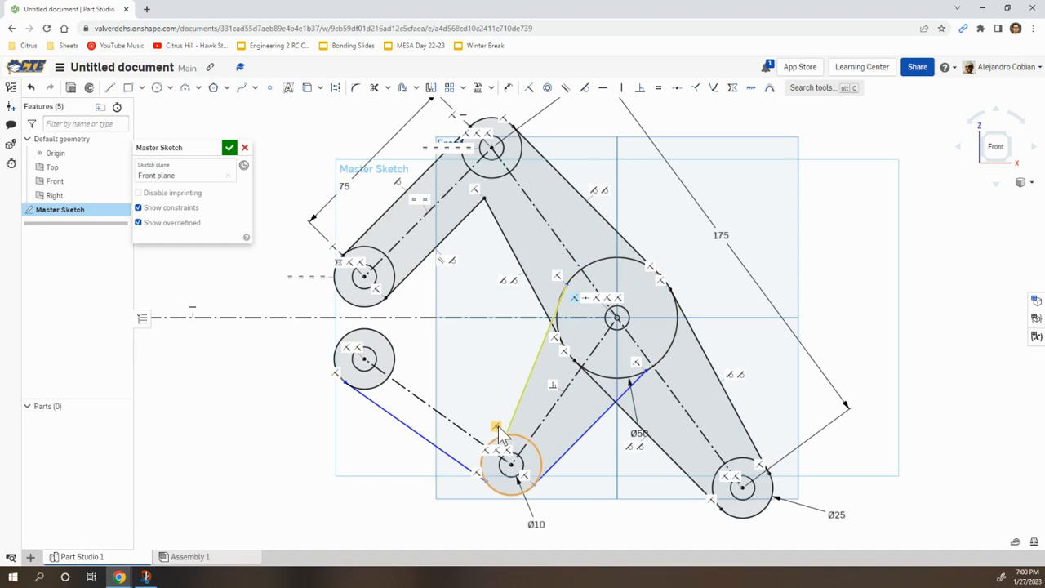
pyautogui.click(499, 429)
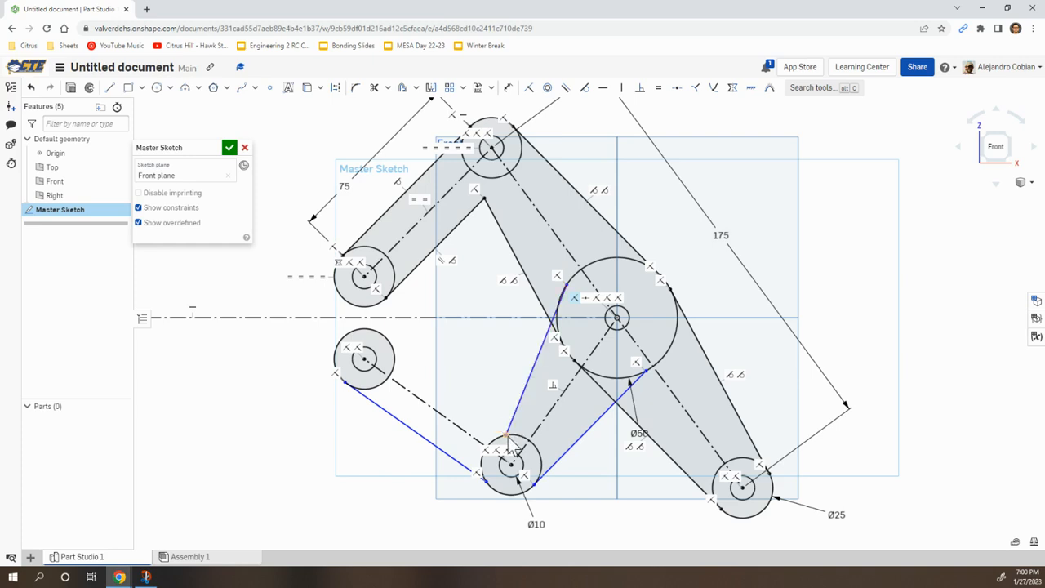
pyautogui.moveTo(507, 436); pyautogui.dragTo(511, 412)
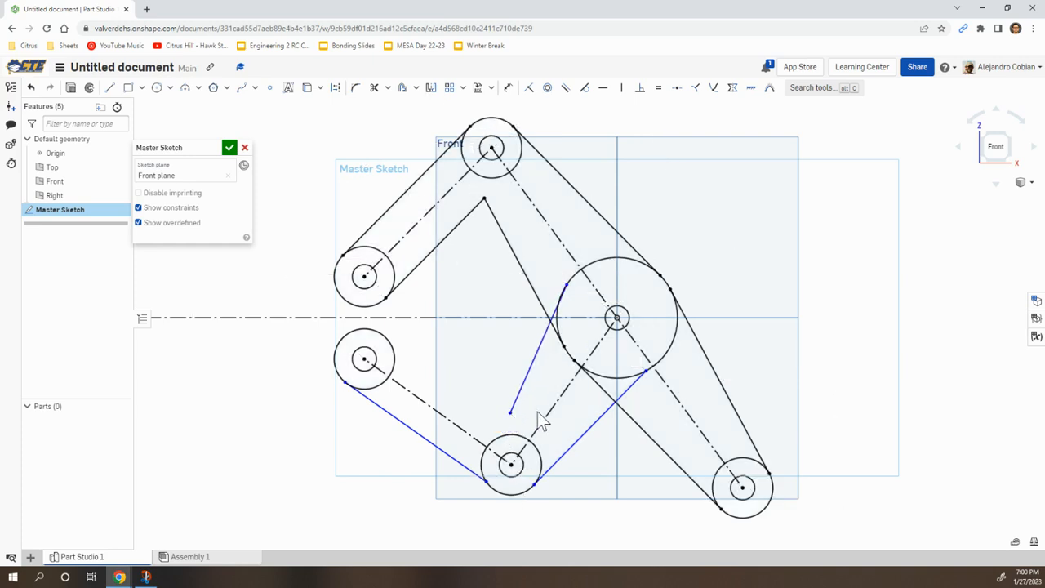
# Step: Sketch a second inner line about 59.8 mm long from the free lower endpoint to the Small Arm's left-end circle
pyautogui.press('l')
pyautogui.click(509, 411)
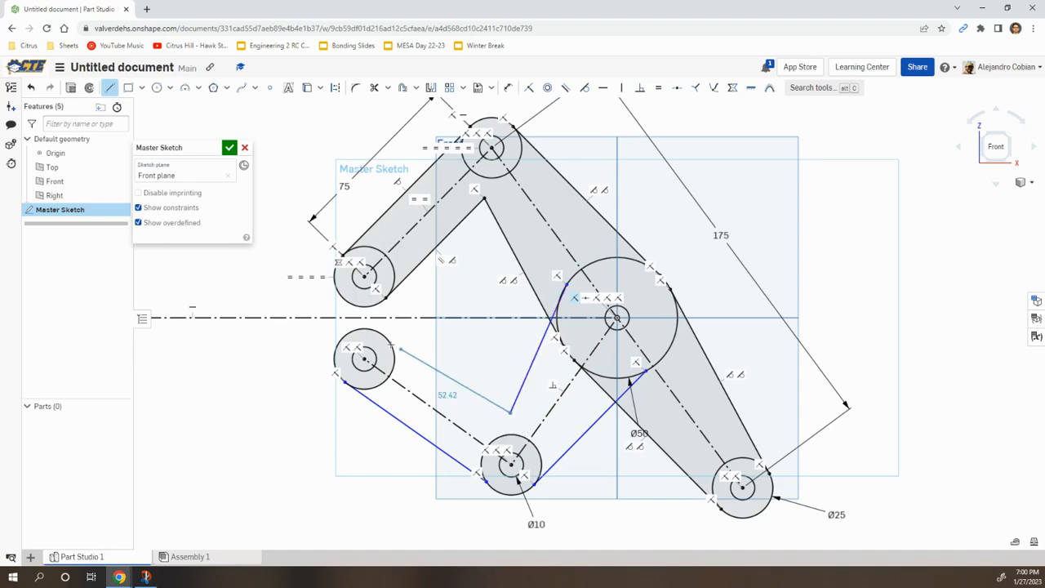
pyautogui.click(386, 338)
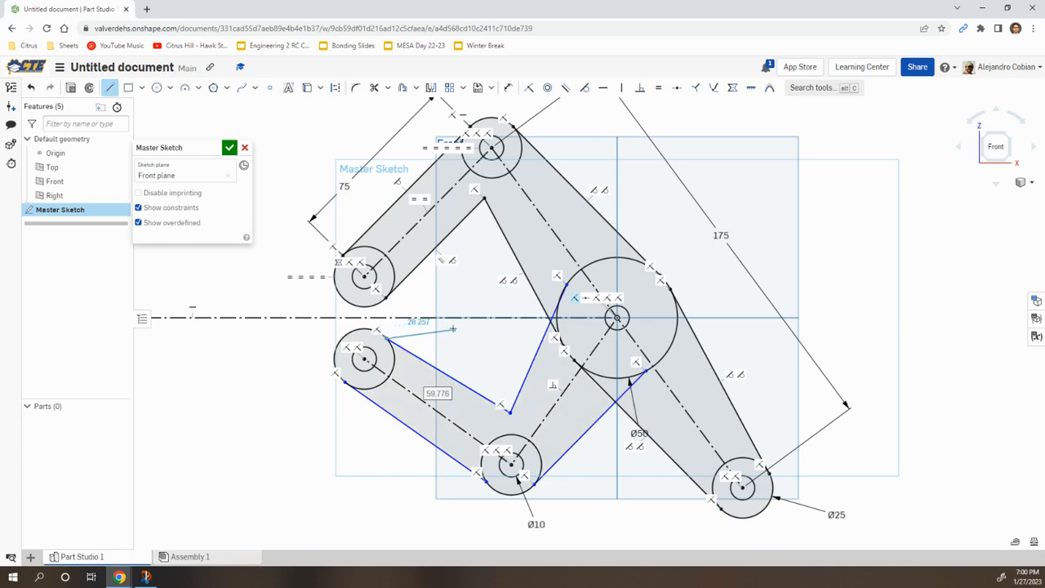
pyautogui.press('Escape')
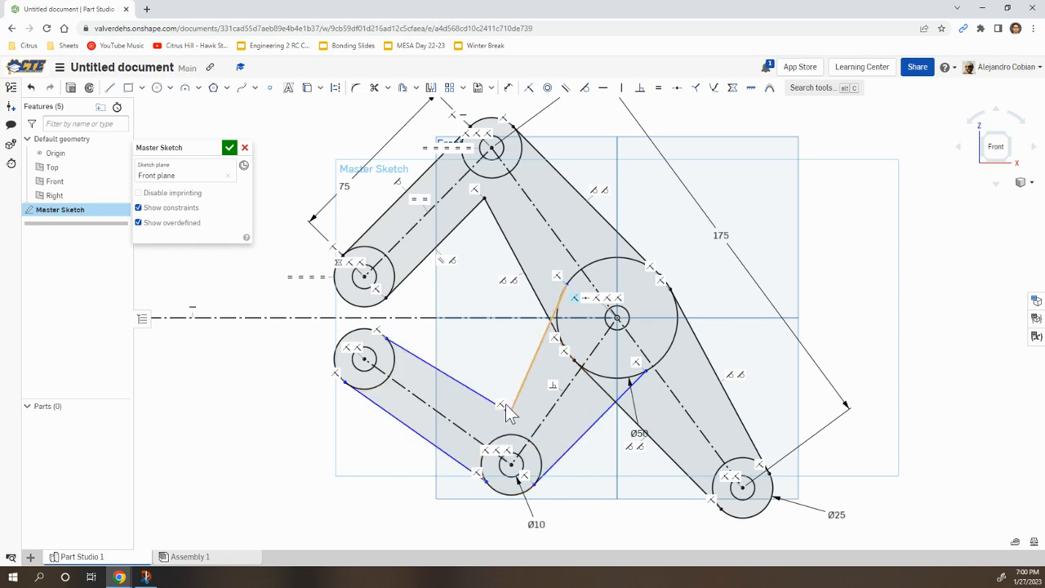
# Step: Make the short inner line tangent to the 50 mm circle and the long lines tangent to the Small Arm's left-end circle
pyautogui.press('t')
pyautogui.click(530, 358)
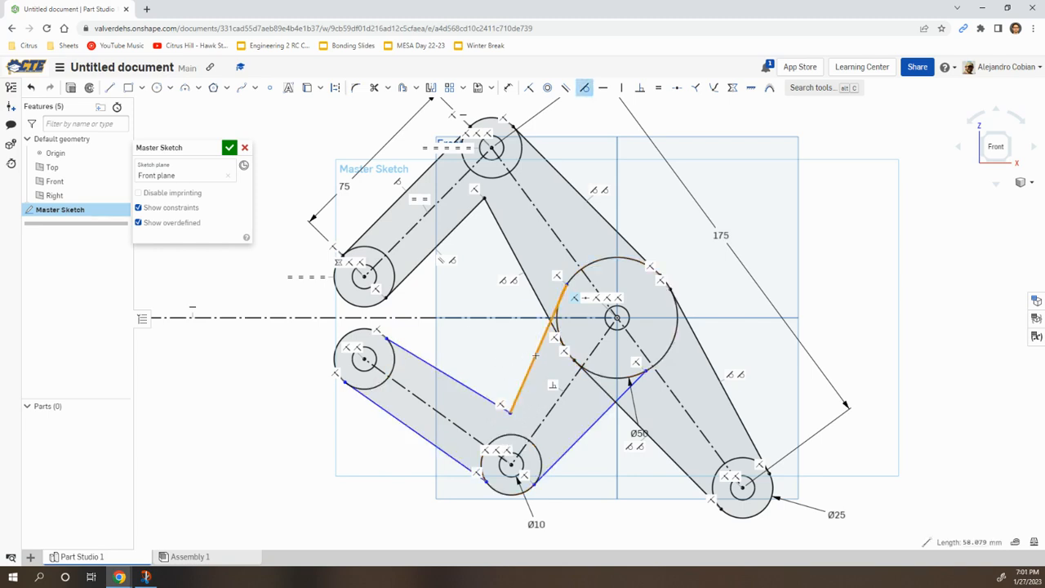
pyautogui.click(558, 333)
pyautogui.click(469, 387)
pyautogui.click(359, 331)
# Step: Make both outer lines tangent to the lower circle, and the right outer line also tangent to the 50 mm circle
pyautogui.click(498, 492)
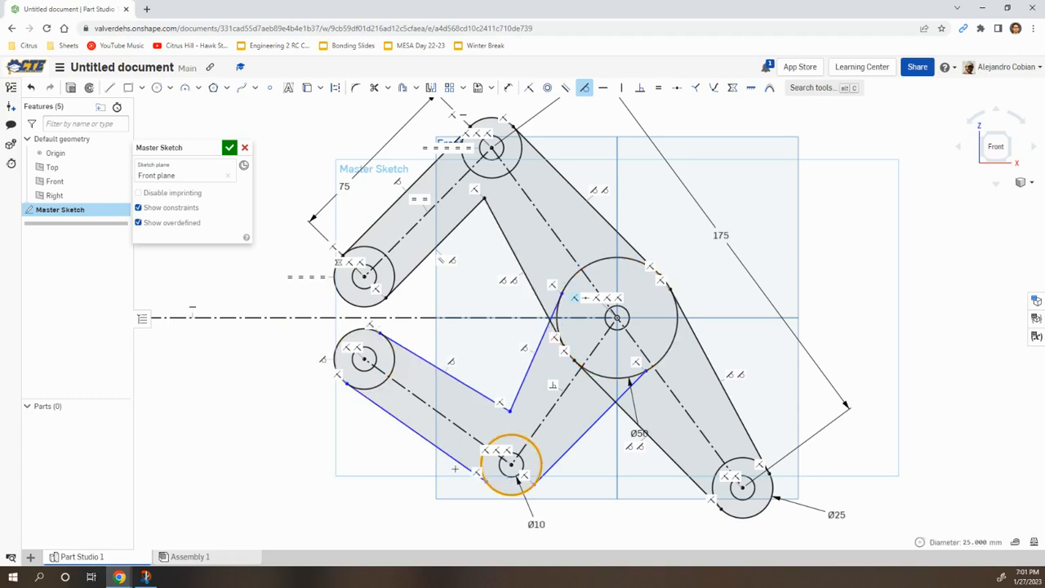
pyautogui.click(449, 456)
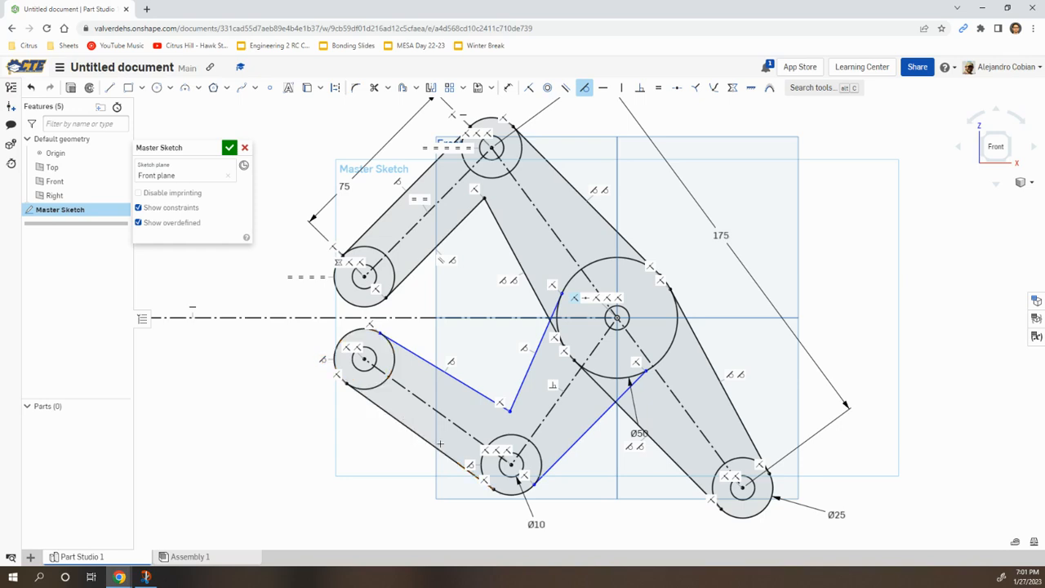
pyautogui.click(541, 471)
pyautogui.click(588, 419)
pyautogui.click(607, 411)
pyautogui.click(668, 353)
# Step: Recheck step 7 of the exercise, advance to step 8 to review its parallel and tangent constraints, and return to the sketch
pyautogui.hotkey('alt', 'Tab')
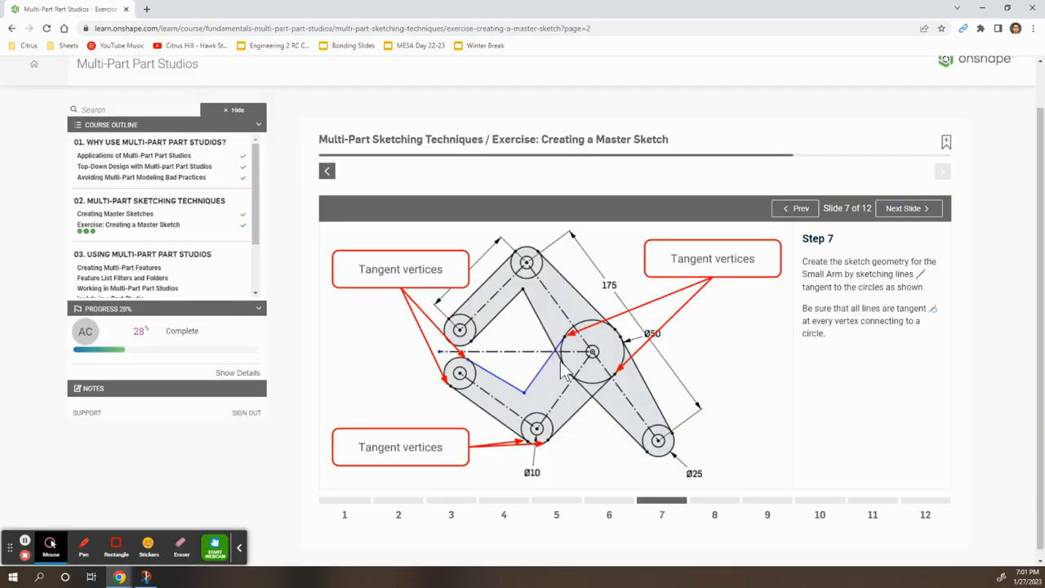
pyautogui.hotkey('alt', 'Tab')
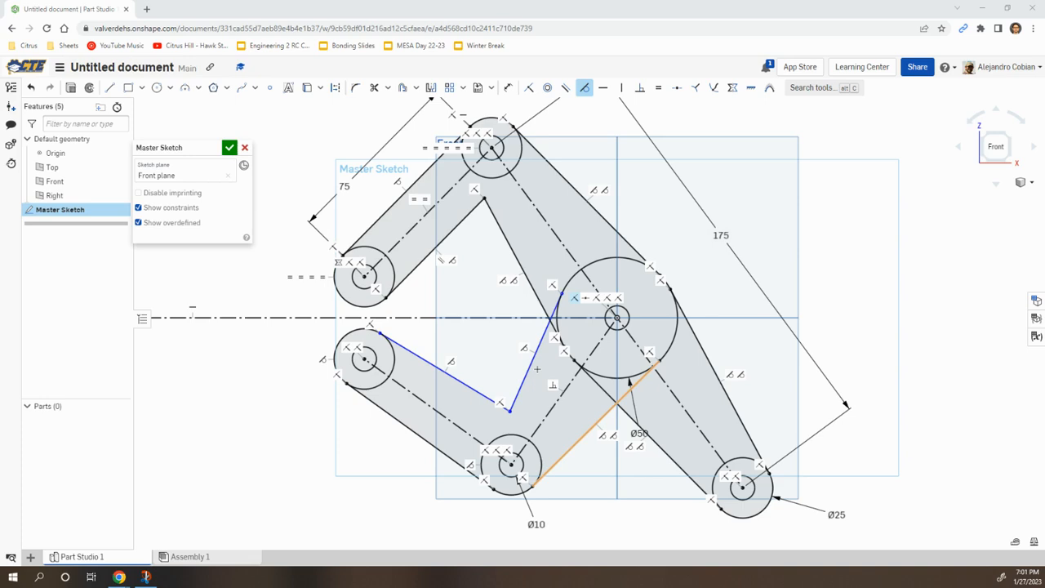
pyautogui.press('Escape')
pyautogui.hotkey('alt', 'Tab')
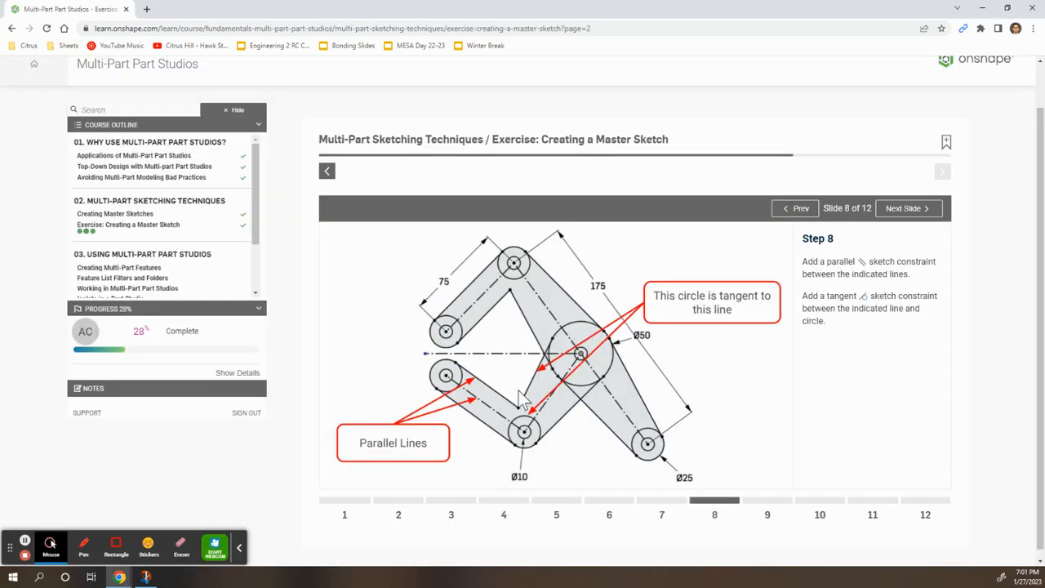
pyautogui.hotkey('alt', 'Tab')
# Step: Make the inner line from the 50 mm circle tangent to the Small Arm's lower circle, and hide the sketch constraints
pyautogui.click(473, 387)
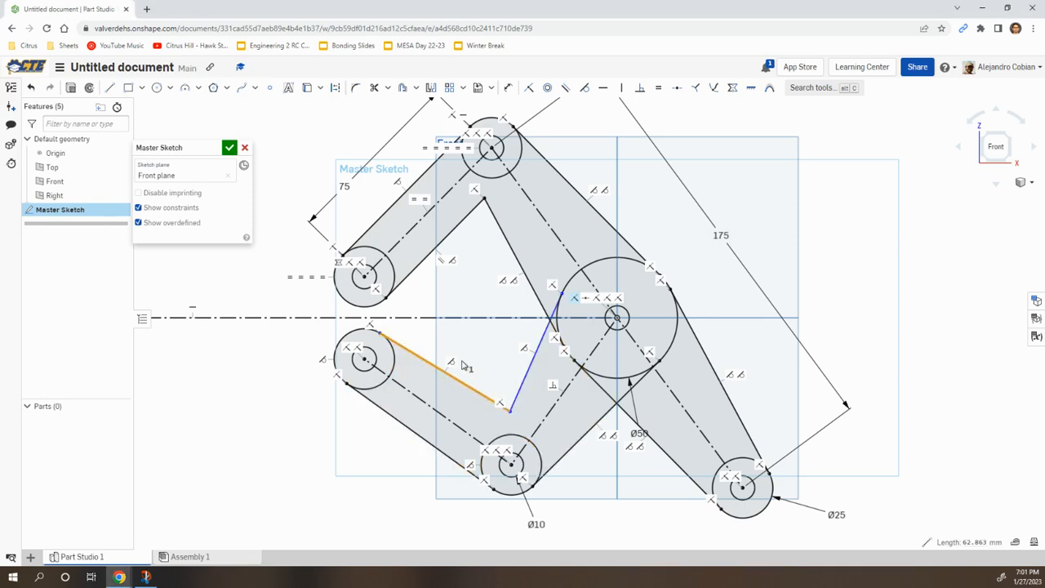
pyautogui.press('Escape')
pyautogui.click(531, 359)
pyautogui.click(584, 87)
pyautogui.click(510, 437)
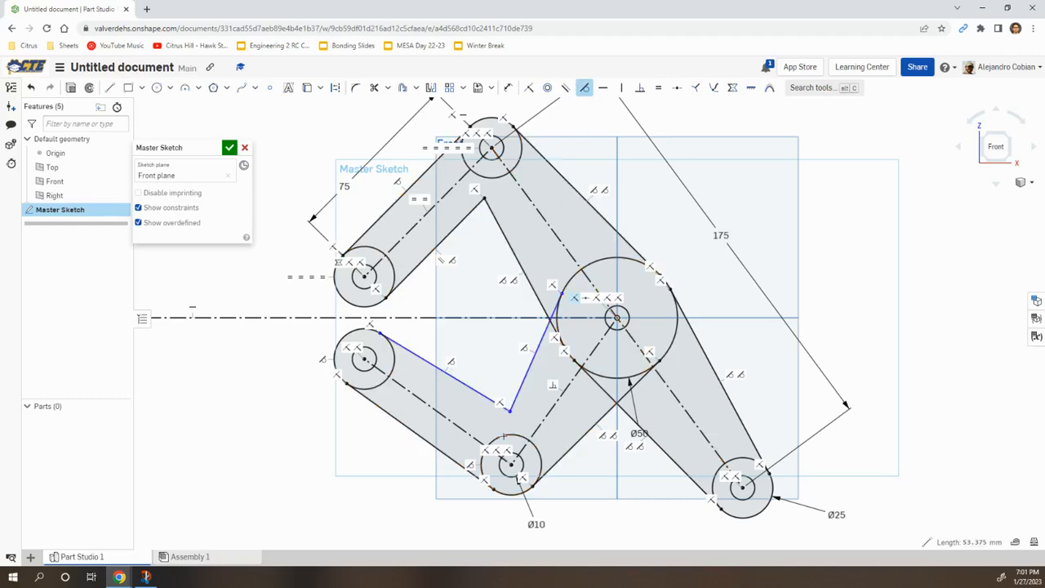
pyautogui.press('Escape')
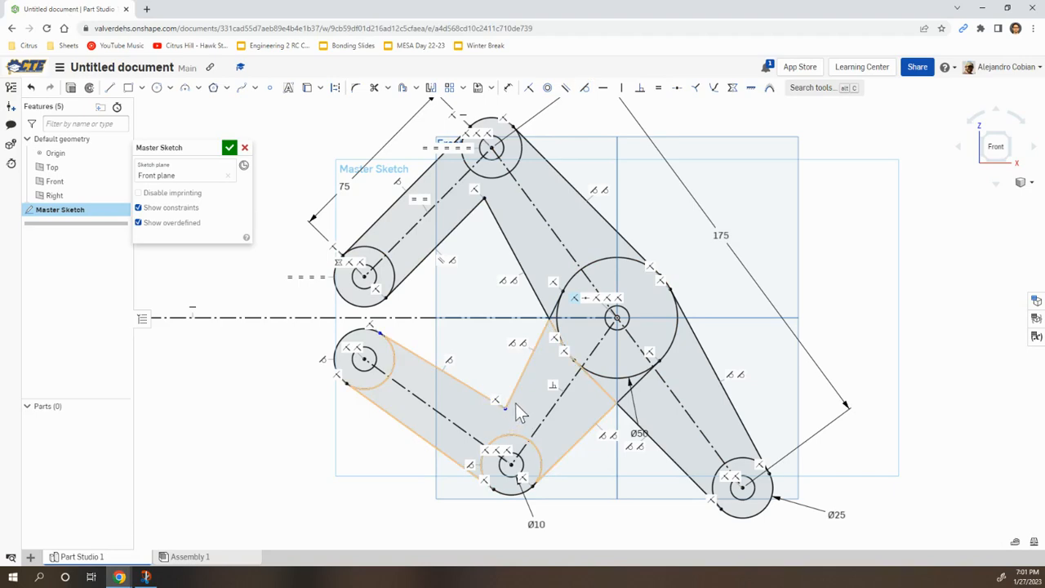
pyautogui.click(138, 207)
# Step: Draw a construction line about 63.6 mm long from the short inner line down past the lower circle
pyautogui.click(109, 88)
pyautogui.click(335, 88)
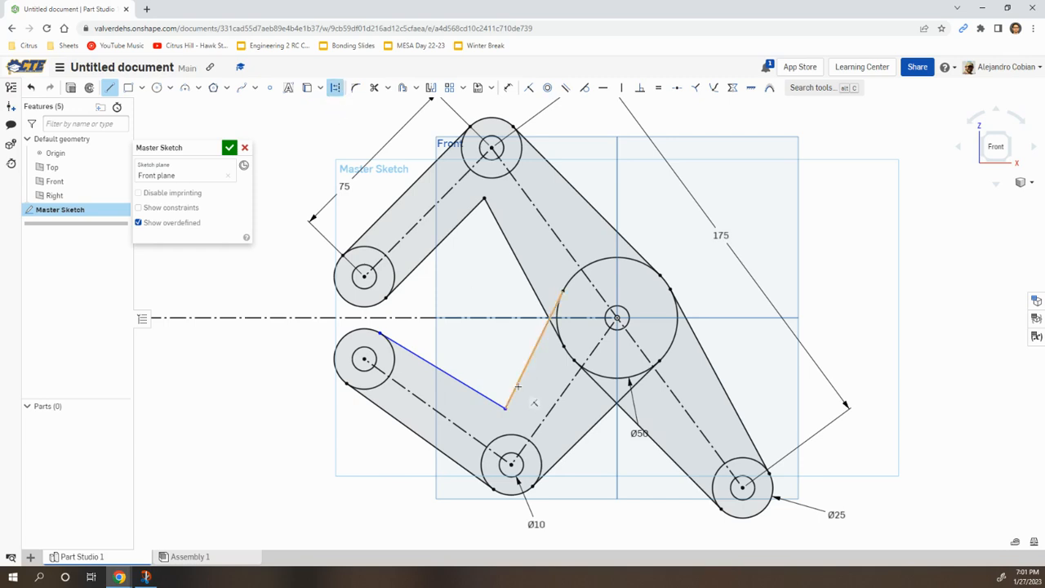
pyautogui.click(515, 386)
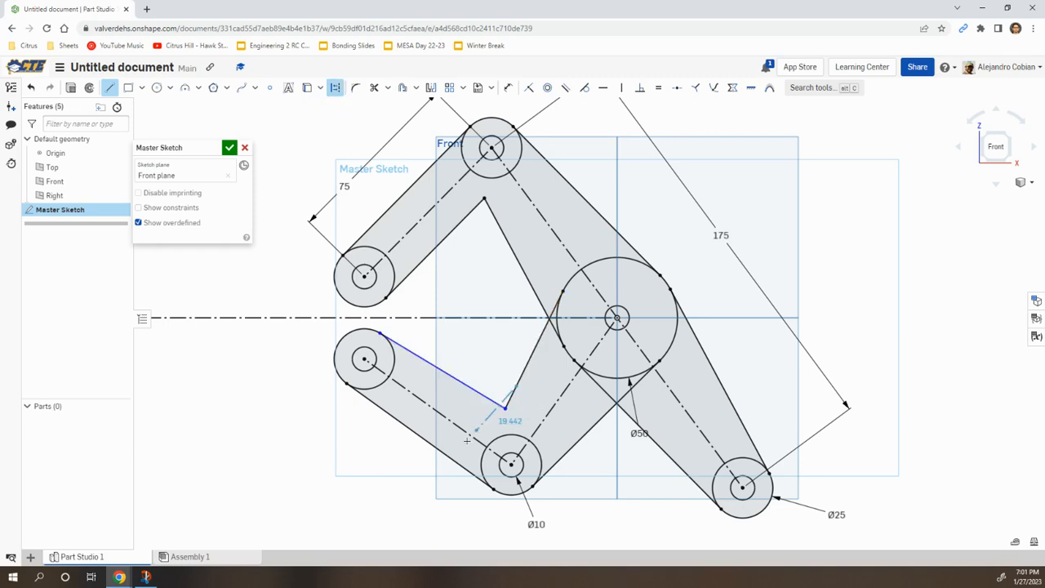
pyautogui.click(428, 494)
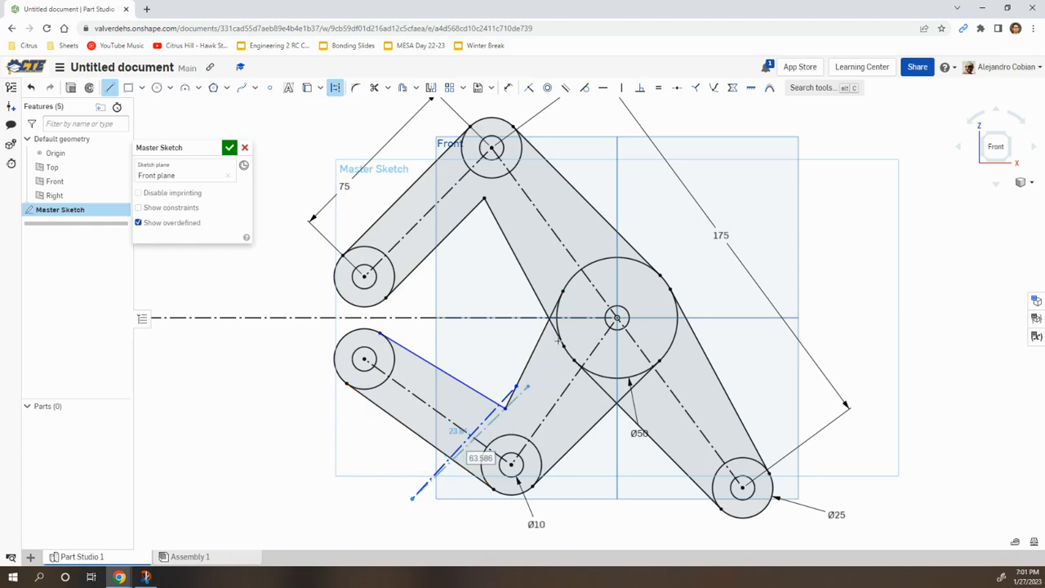
pyautogui.press('Escape')
# Step: Make the construction line parallel to the short inner line and inspect where it touches the lower circle
pyautogui.click(428, 481)
pyautogui.click(565, 88)
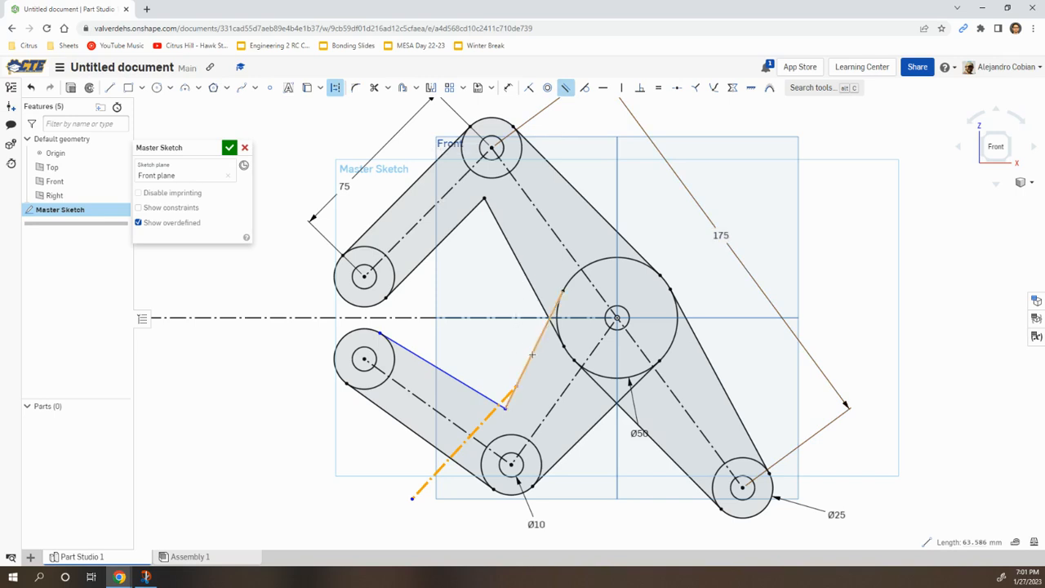
pyautogui.click(531, 354)
pyautogui.scroll(5, 479, 458)
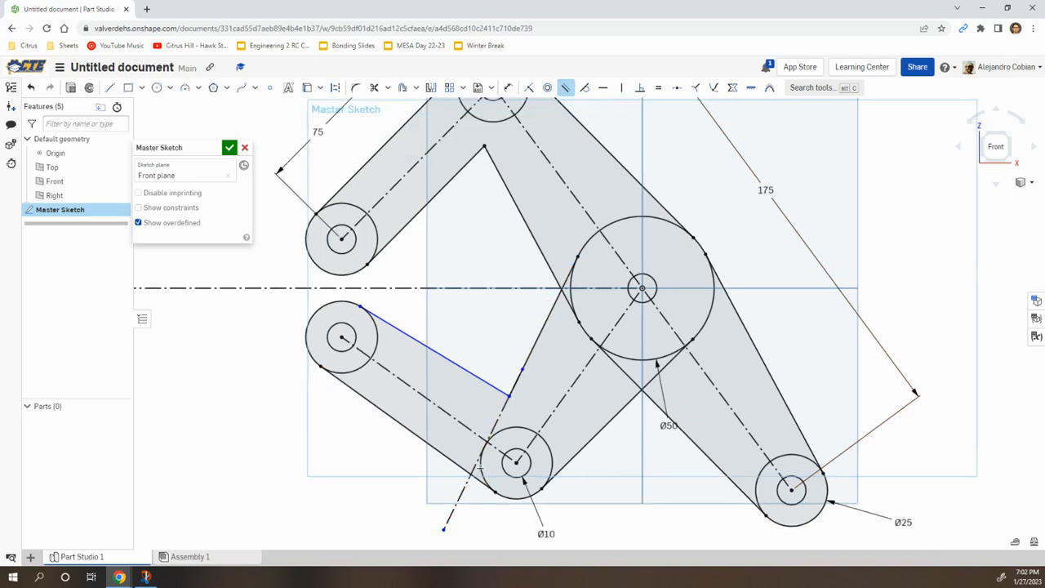
pyautogui.scroll(3, 477, 447)
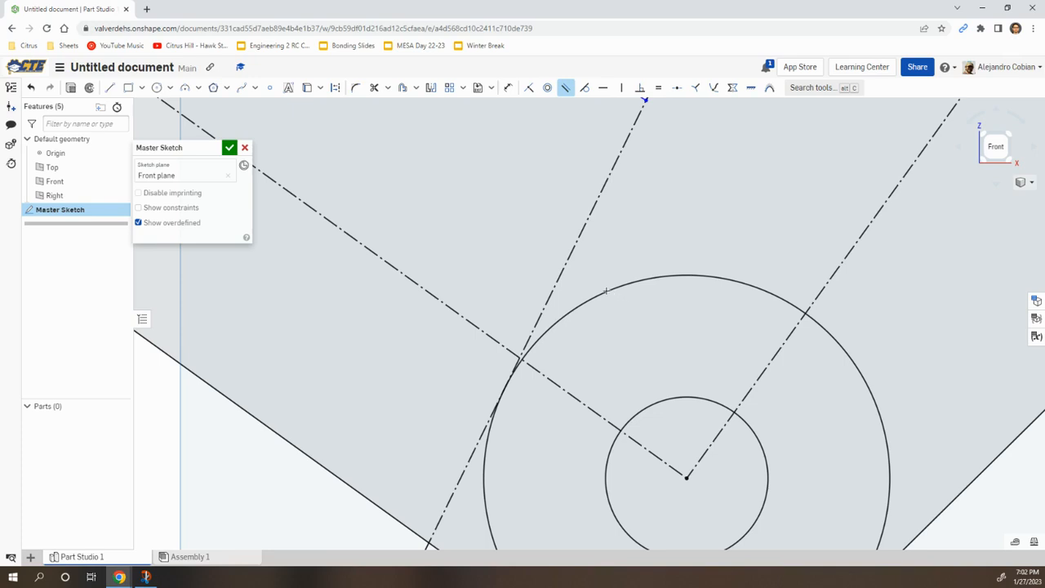
pyautogui.scroll(-5, 607, 290)
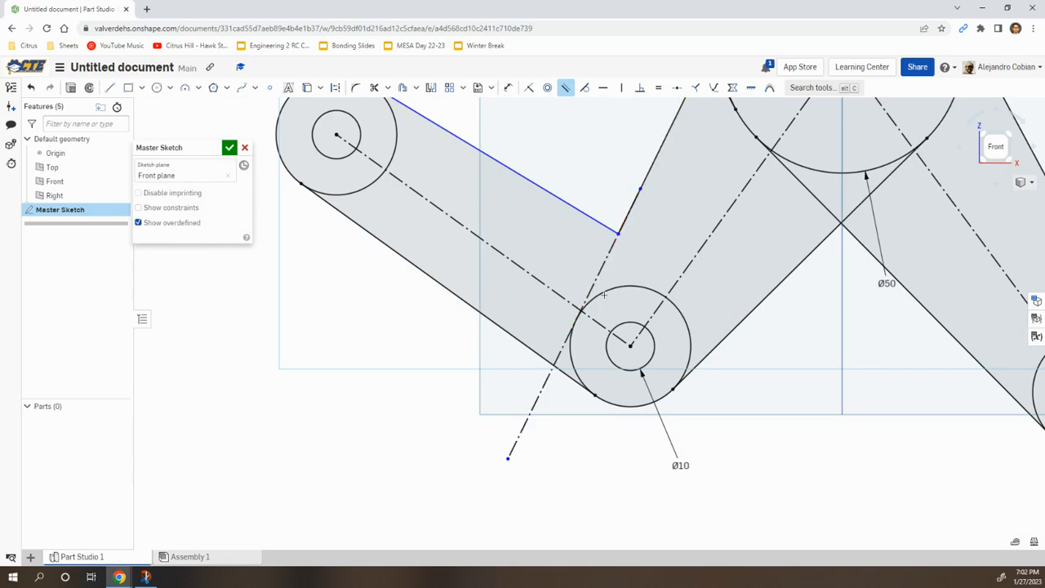
# Step: Delete the temporary construction line running past the lower circle
pyautogui.press('Escape')
pyautogui.doubleClick(608, 255)
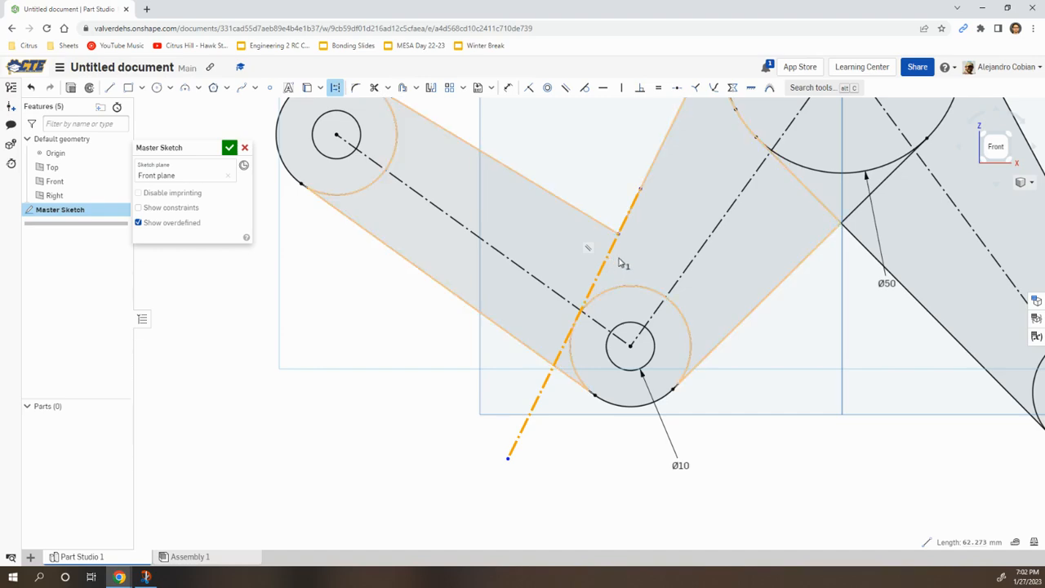
pyautogui.scroll(-5, 601, 249)
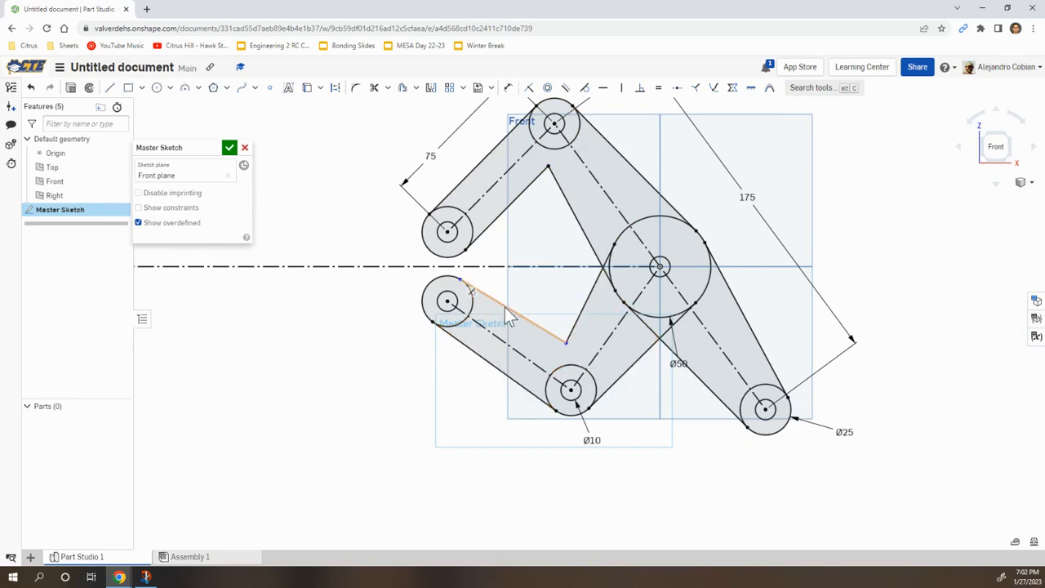
# Step: Recheck step 8 of the exercise and make the Small Arm's long inner line parallel to its construction centerline
pyautogui.hotkey('alt', 'Tab')
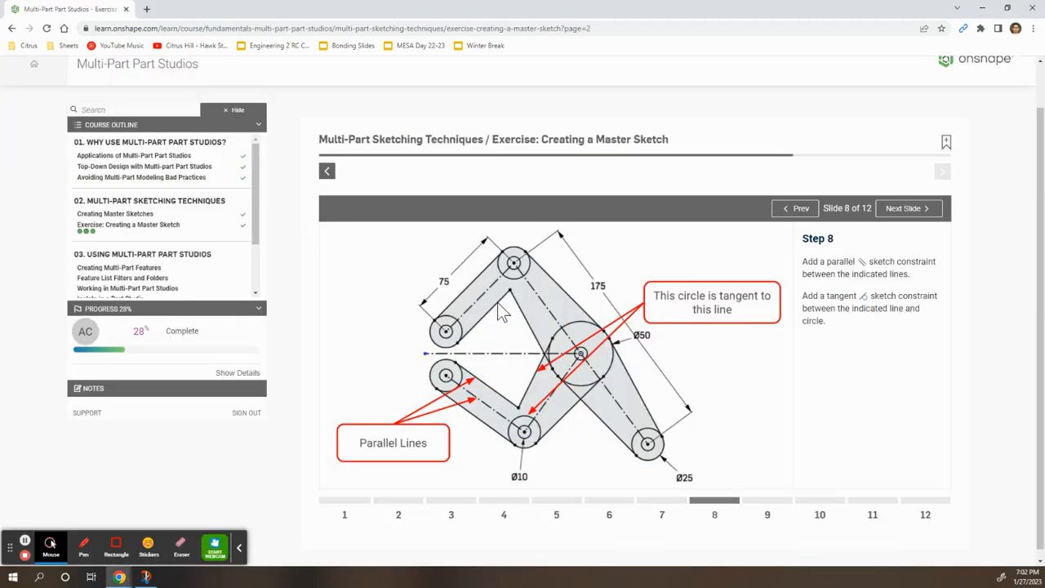
pyautogui.hotkey('alt', 'Tab')
pyautogui.scroll(2, 521, 315)
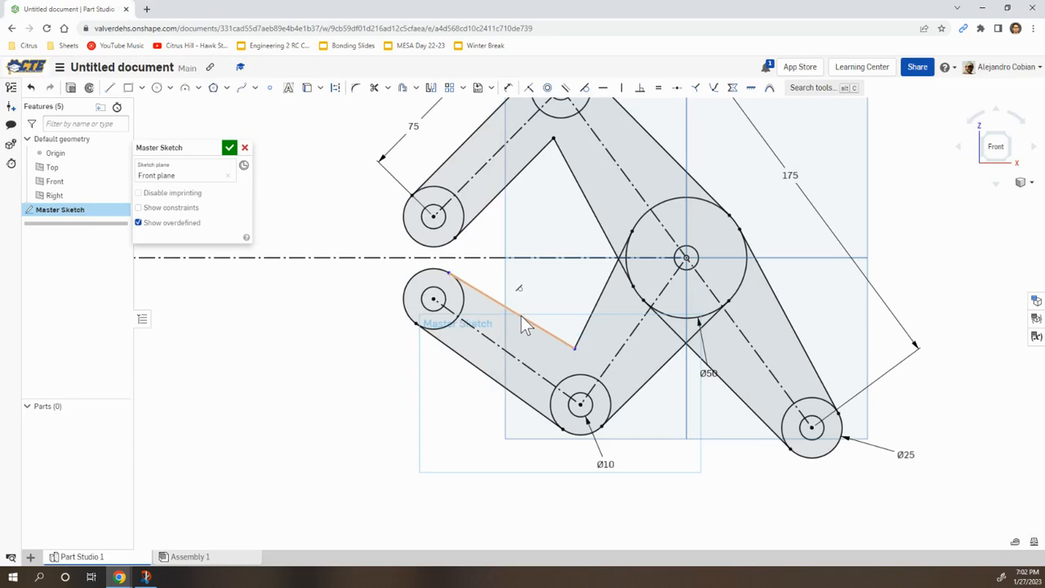
pyautogui.click(529, 321)
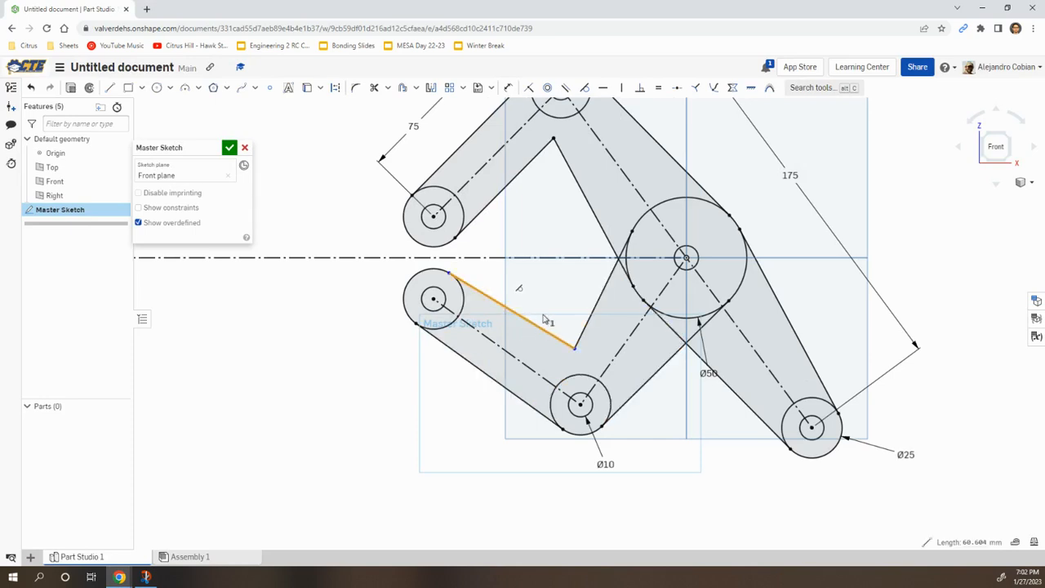
pyautogui.click(565, 88)
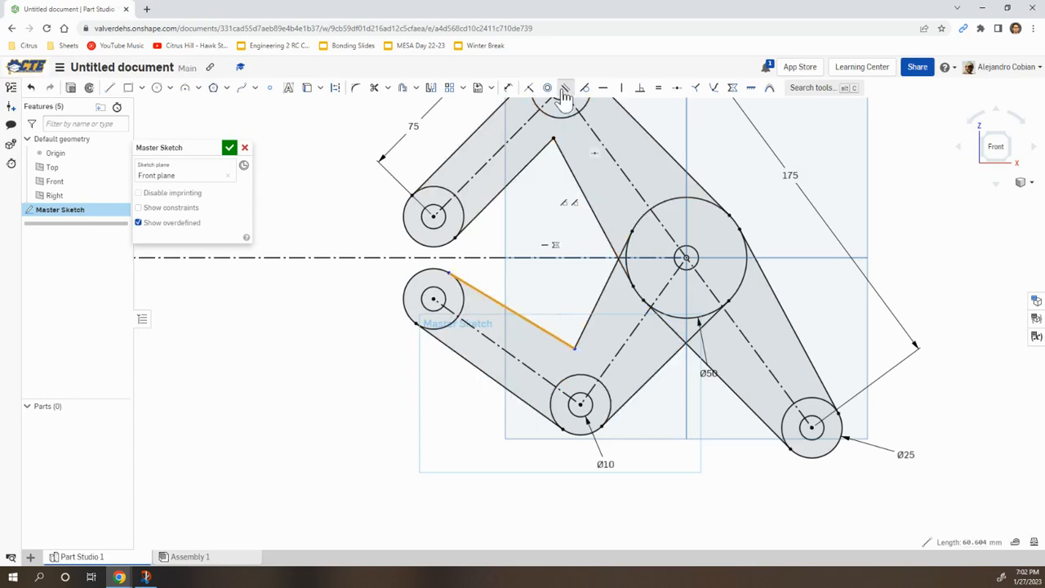
pyautogui.click(521, 362)
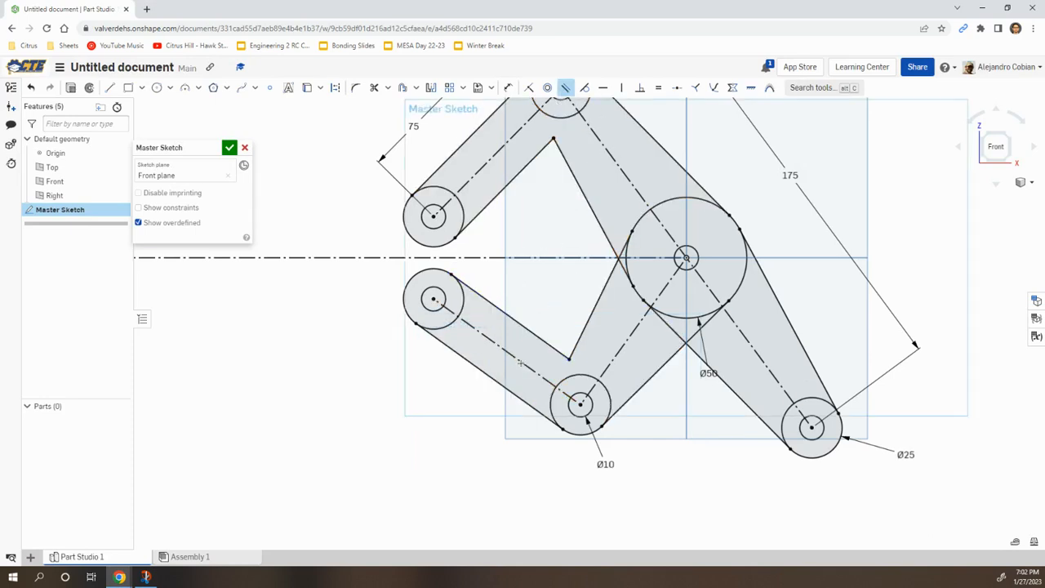
pyautogui.click(565, 88)
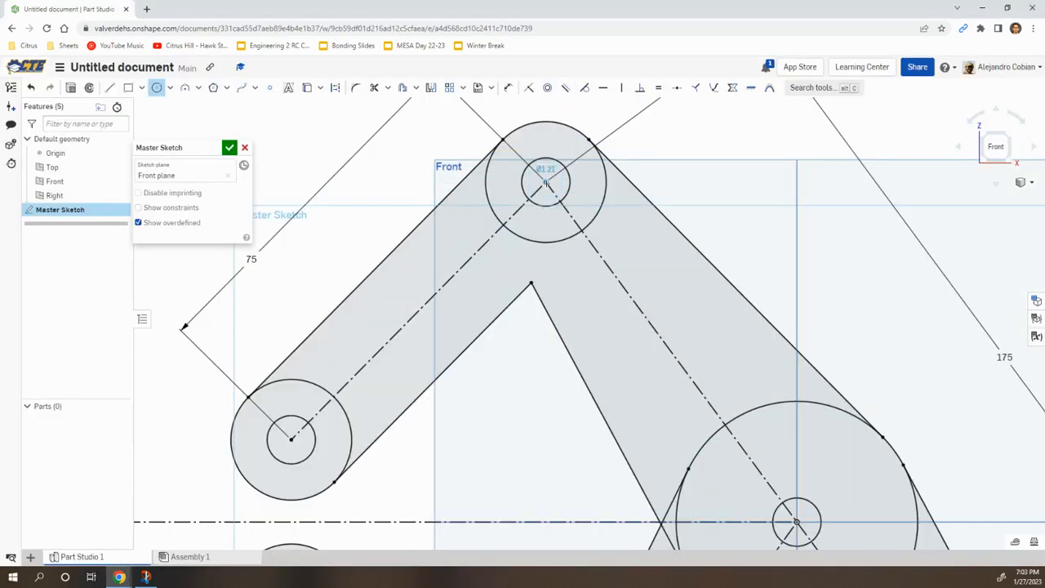
# Step: Draw concentric circles around the pivot holes, about 14 mm in diameter at the upper pivot and about 17.3 mm at the central pivot
pyautogui.click(566, 209)
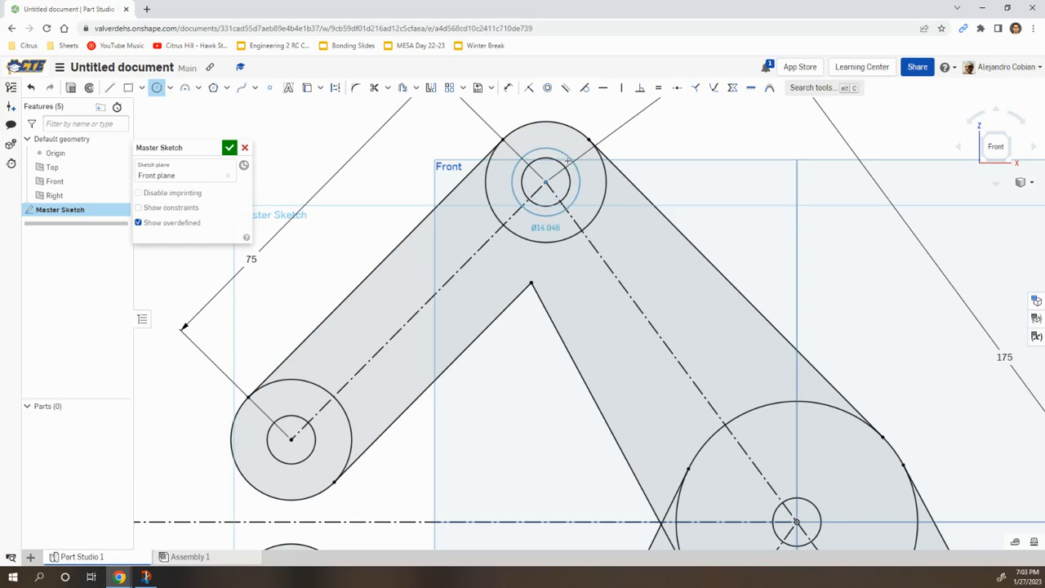
pyautogui.moveTo(643, 311); pyautogui.dragTo(478, 177, button='middle')
pyautogui.scroll(-1, 613, 362)
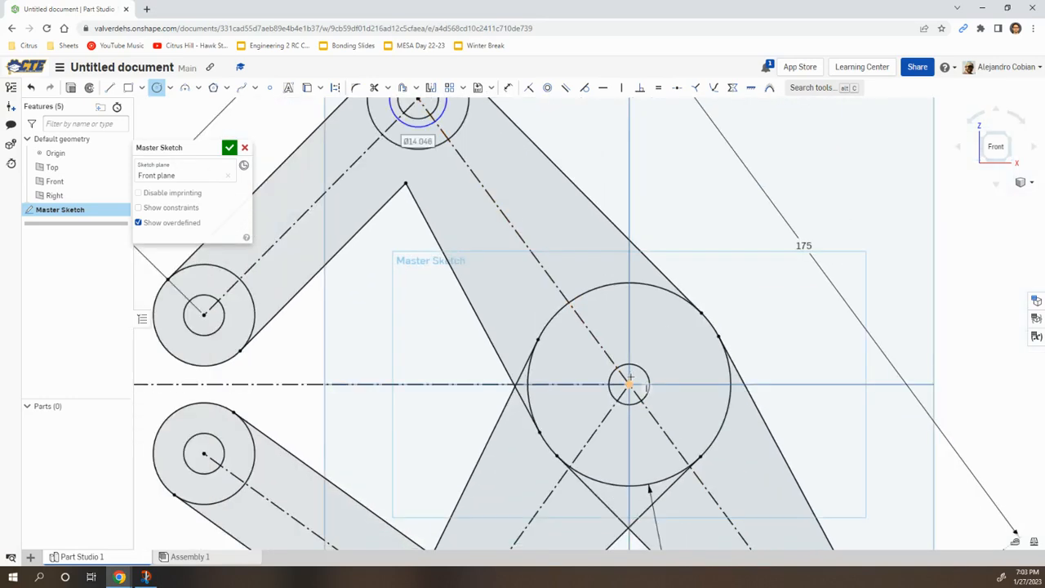
pyautogui.click(629, 384)
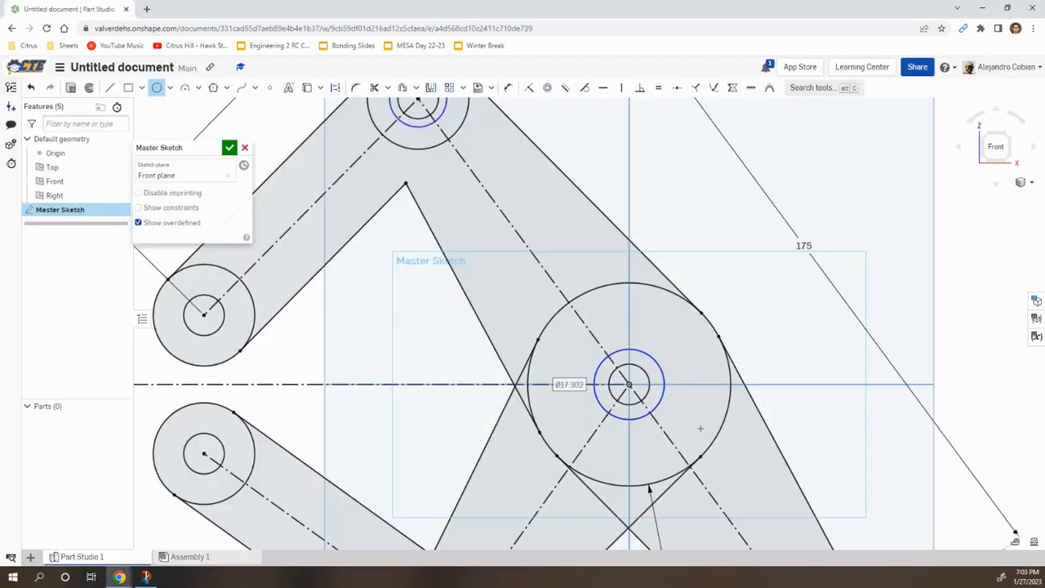
# Step: Draw concentric circles around the holes of both lower pivots, about 14.1 mm in diameter at the Small Arm's pivot
pyautogui.moveTo(694, 490)
pyautogui.mouseDown(button='middle')
pyautogui.moveTo(694, 421)
pyautogui.moveTo(644, 393)
pyautogui.mouseUp(button='middle')
pyautogui.click(683, 409)
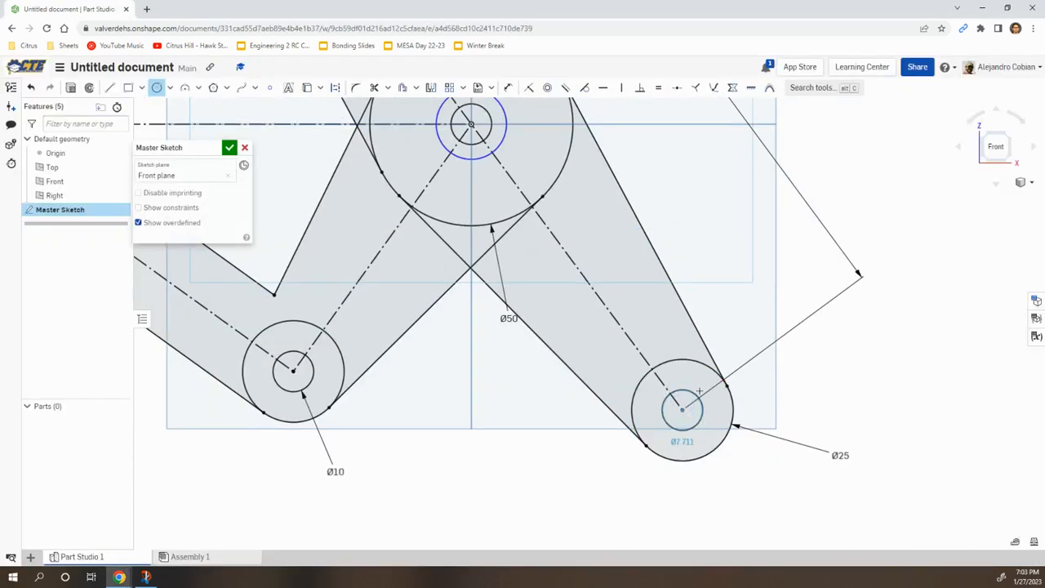
pyautogui.click(293, 372)
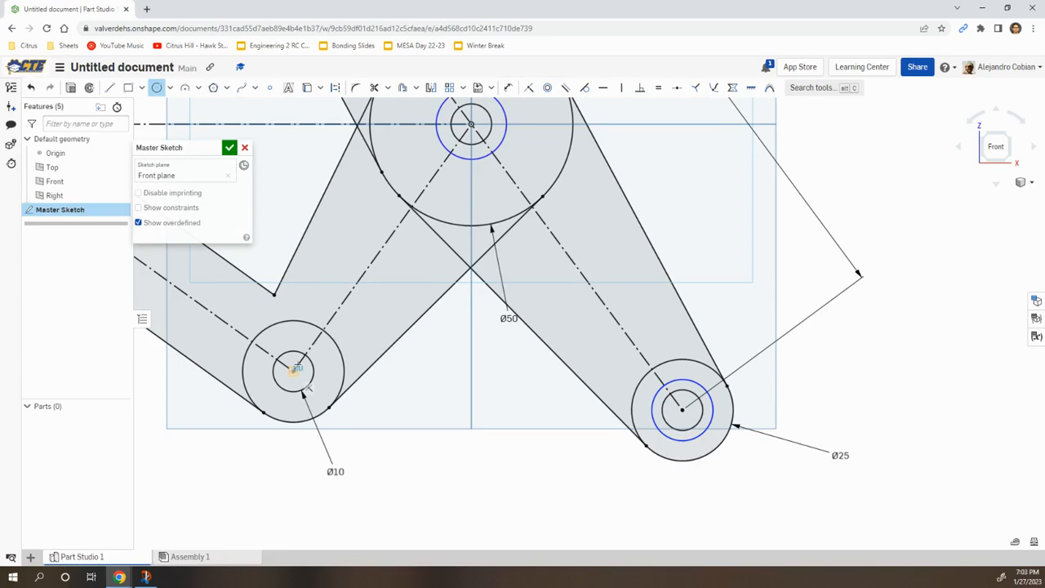
pyautogui.click(314, 345)
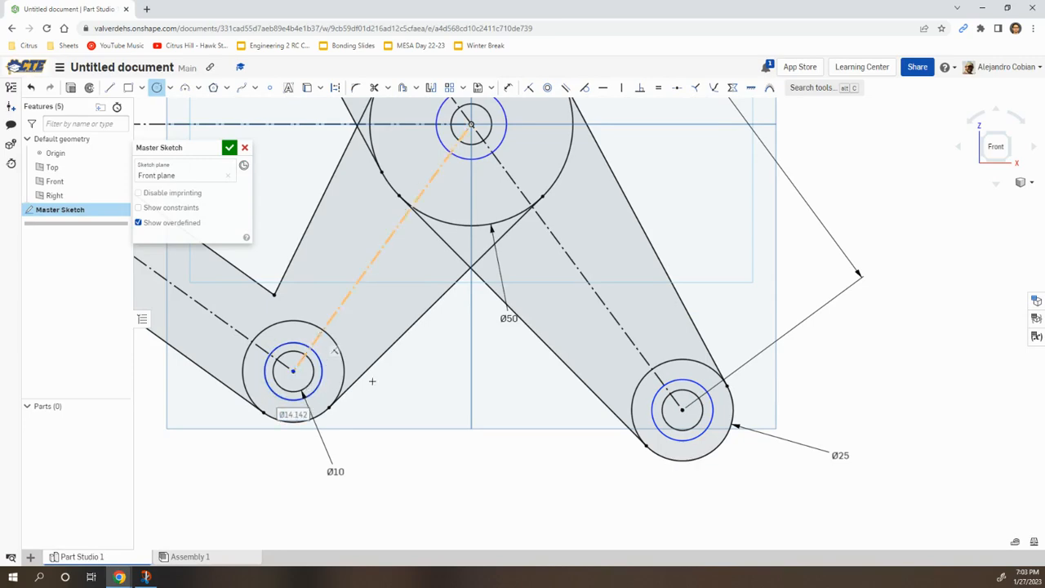
# Step: Apply an Equal constraint to the four new circles at the upper, central and two lower pivots
pyautogui.moveTo(249, 245); pyautogui.dragTo(466, 420, button='middle')
pyautogui.scroll(-3, 466, 420)
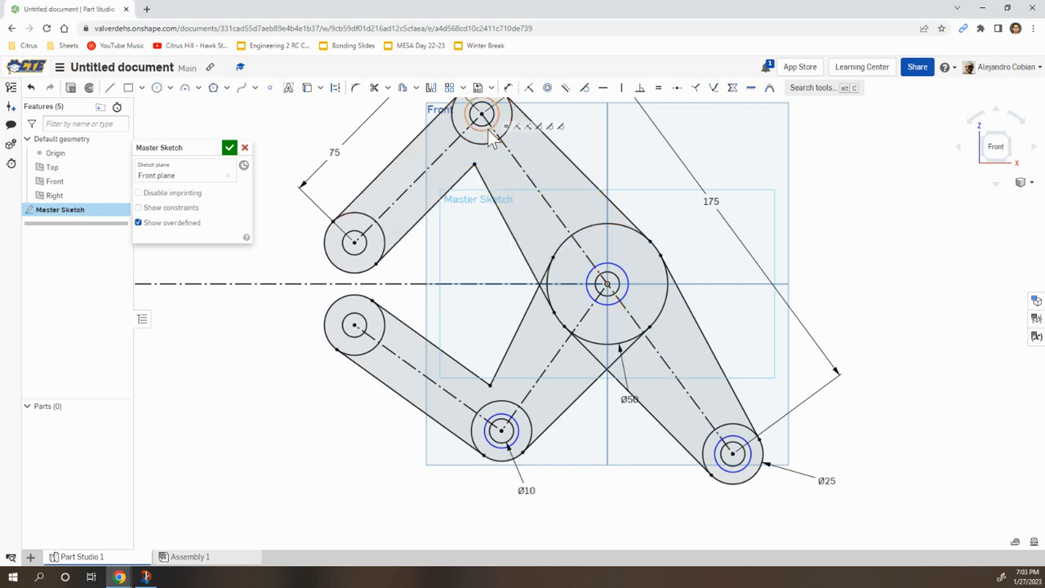
pyautogui.click(623, 275)
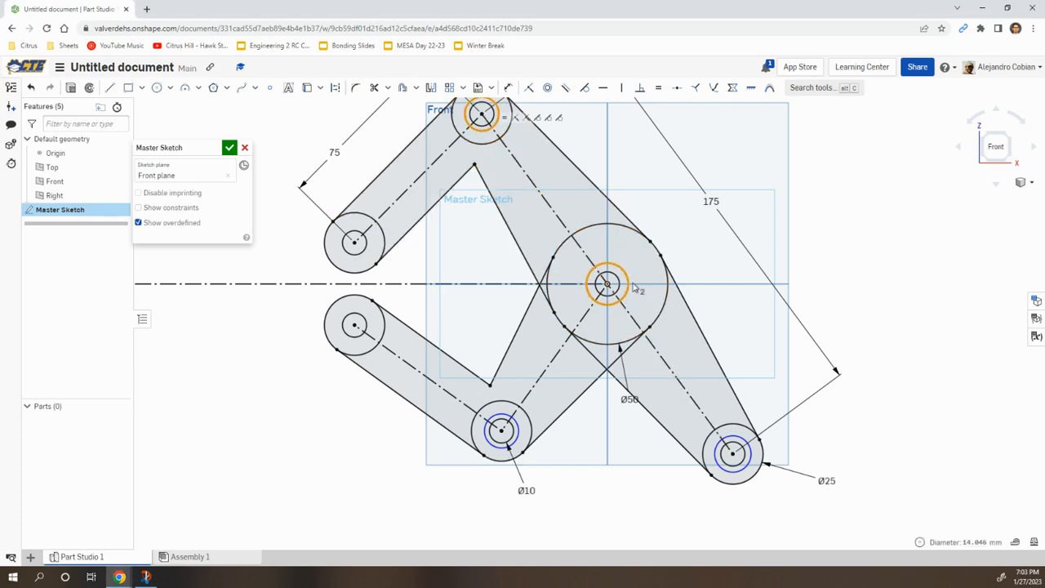
pyautogui.click(723, 441)
pyautogui.click(515, 436)
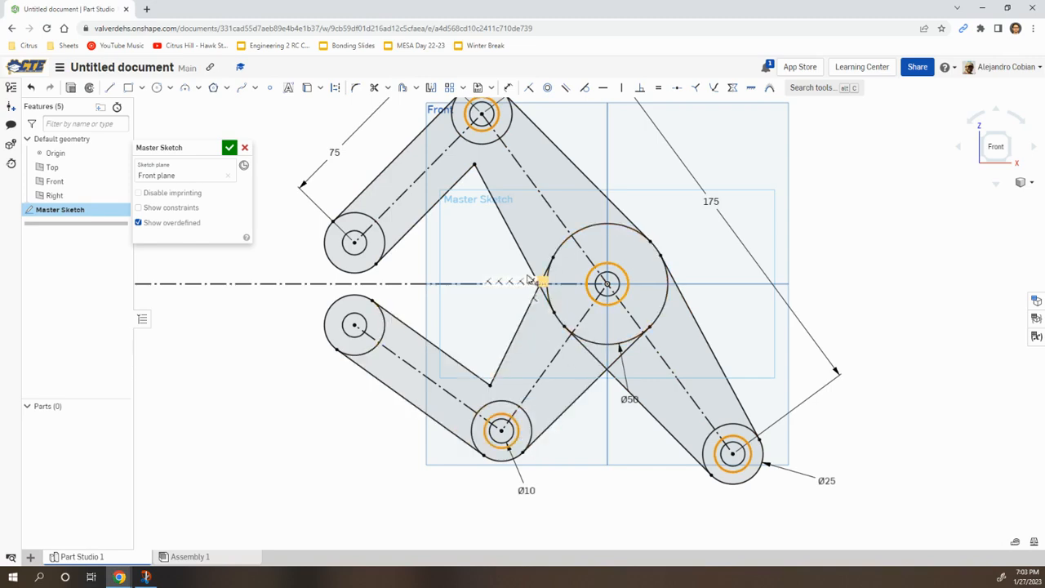
pyautogui.press('e')
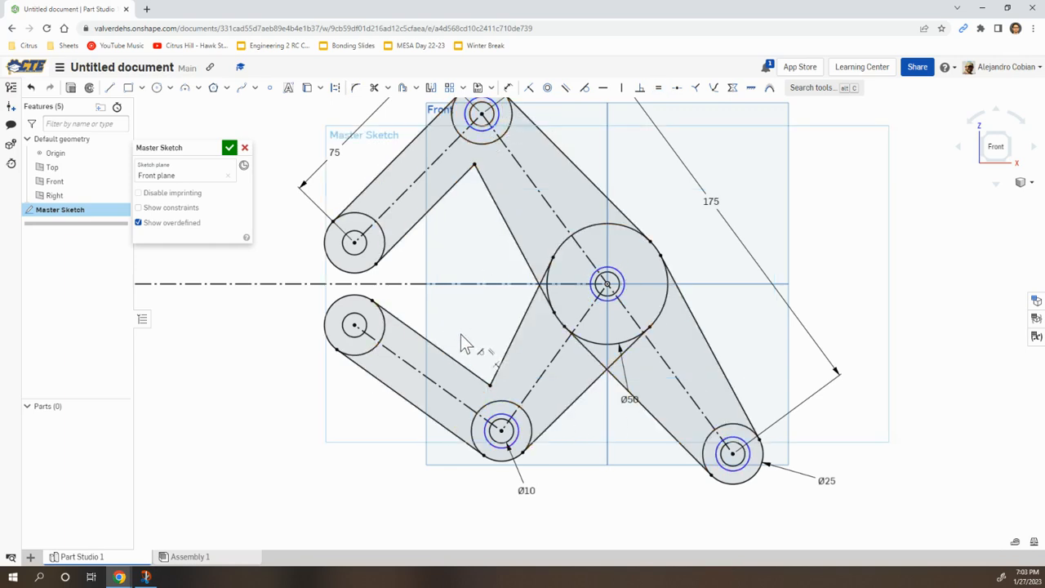
# Step: Fillet the inner elbow corners of both arms with a 5 mm radius
pyautogui.click(357, 90)
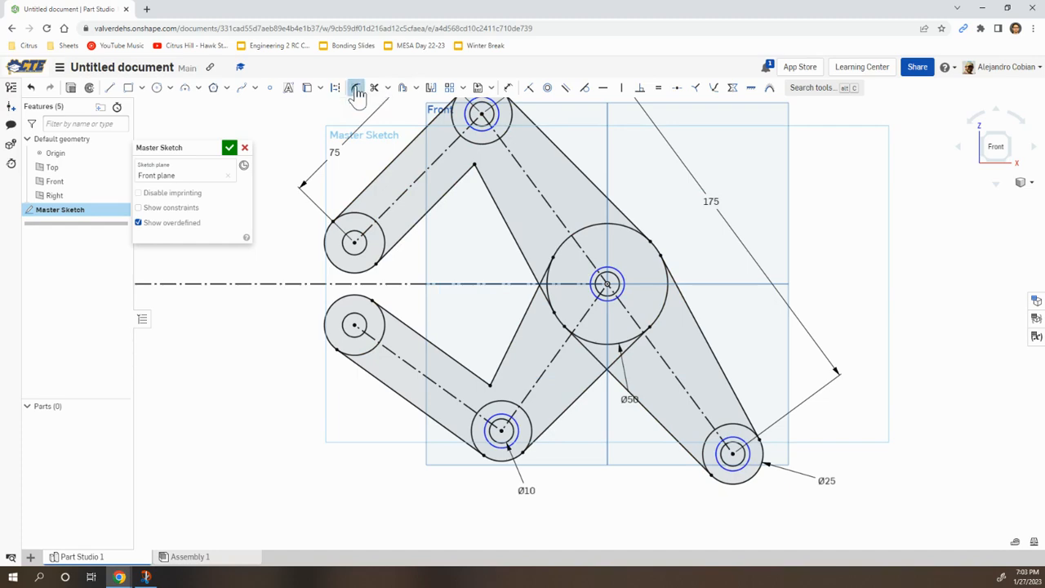
pyautogui.click(475, 175)
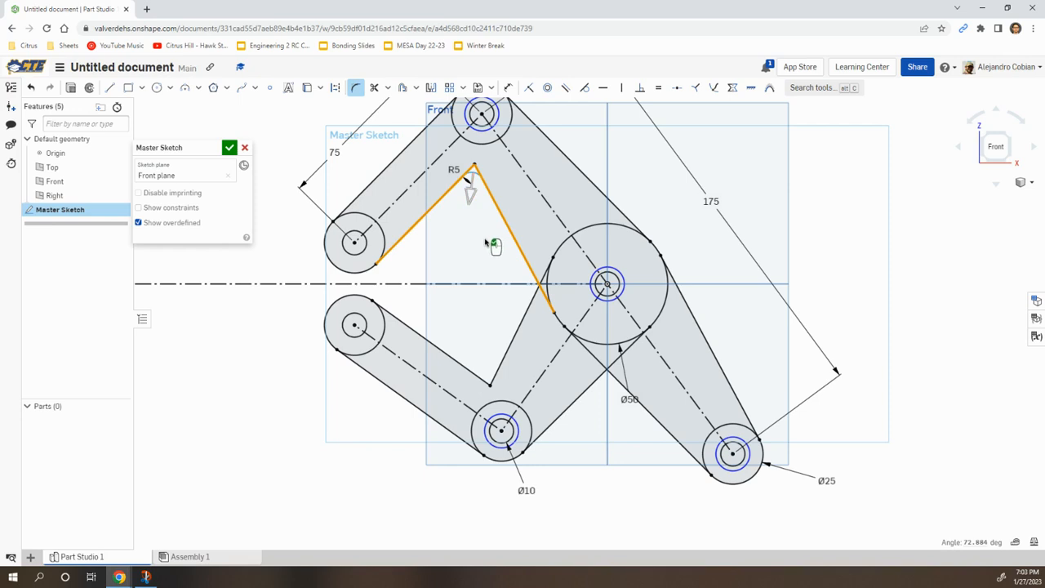
pyautogui.click(469, 173)
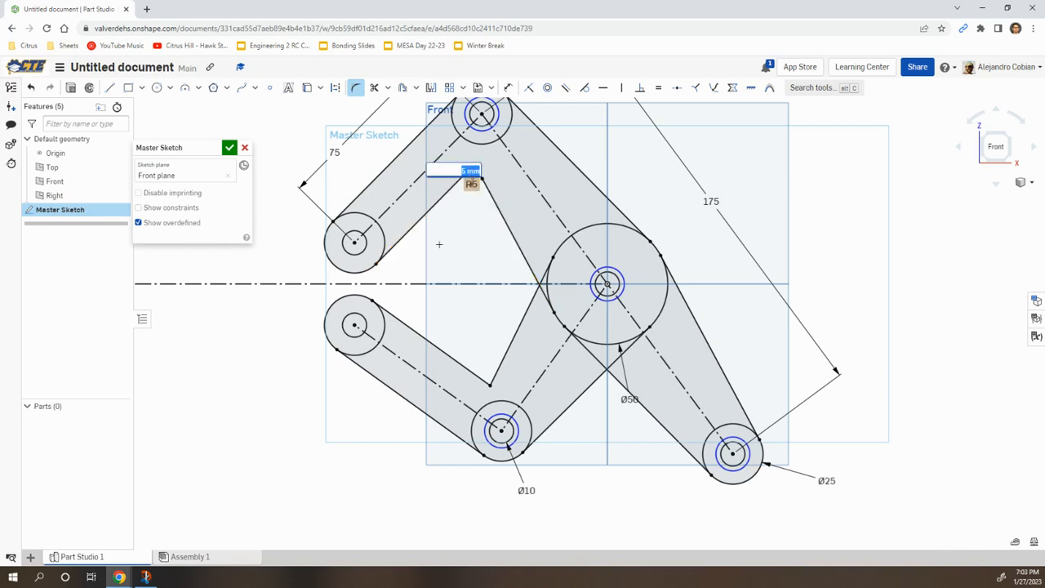
pyautogui.click(458, 366)
pyautogui.click(469, 299)
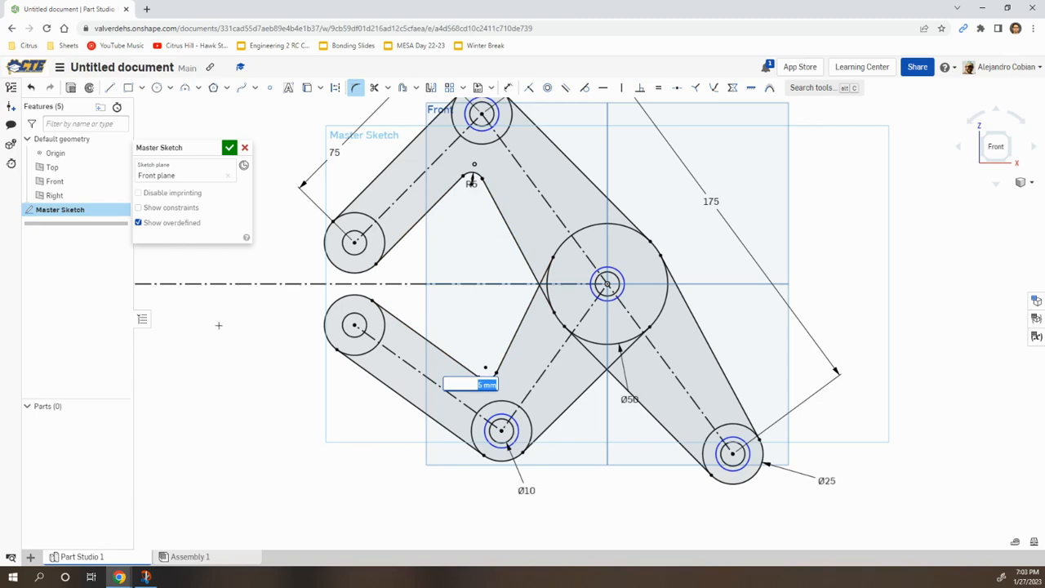
pyautogui.click(357, 90)
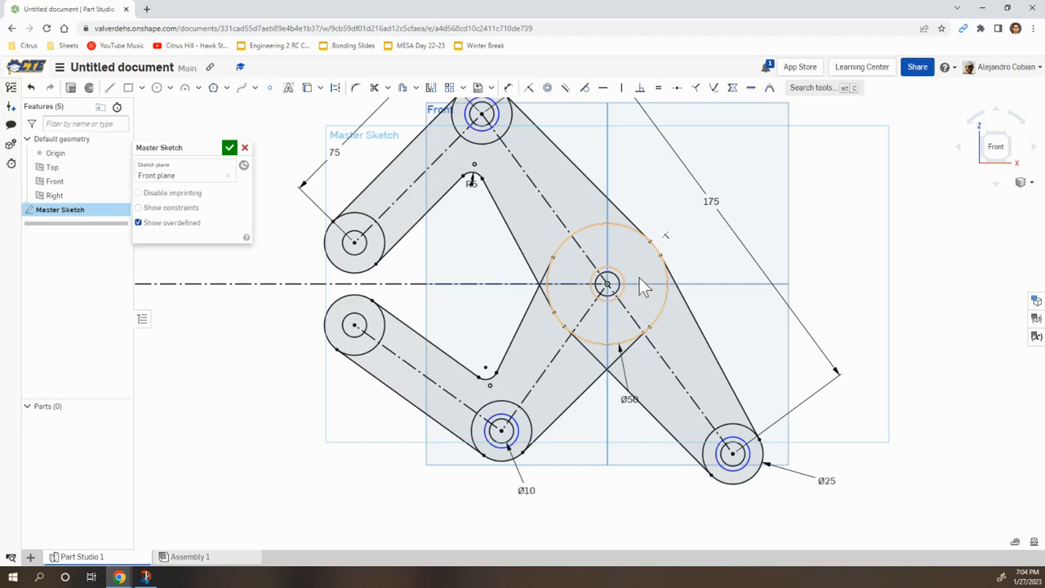
# Step: Dimension the new concentric circle at the central pivot with a 15 mm diameter
pyautogui.press('d')
pyautogui.click(675, 253)
pyautogui.click(694, 247)
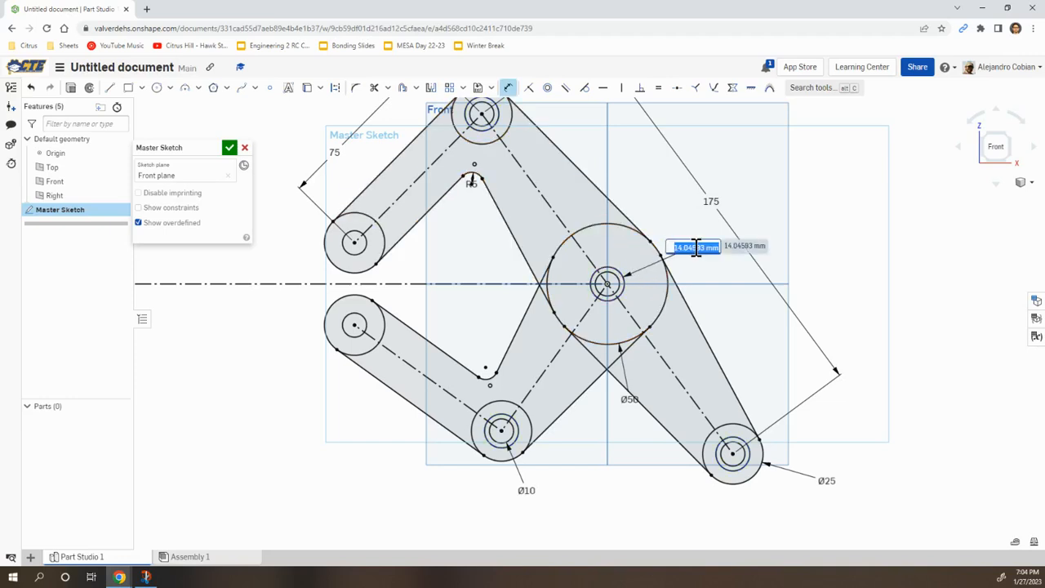
pyautogui.write('15')
pyautogui.press('Return')
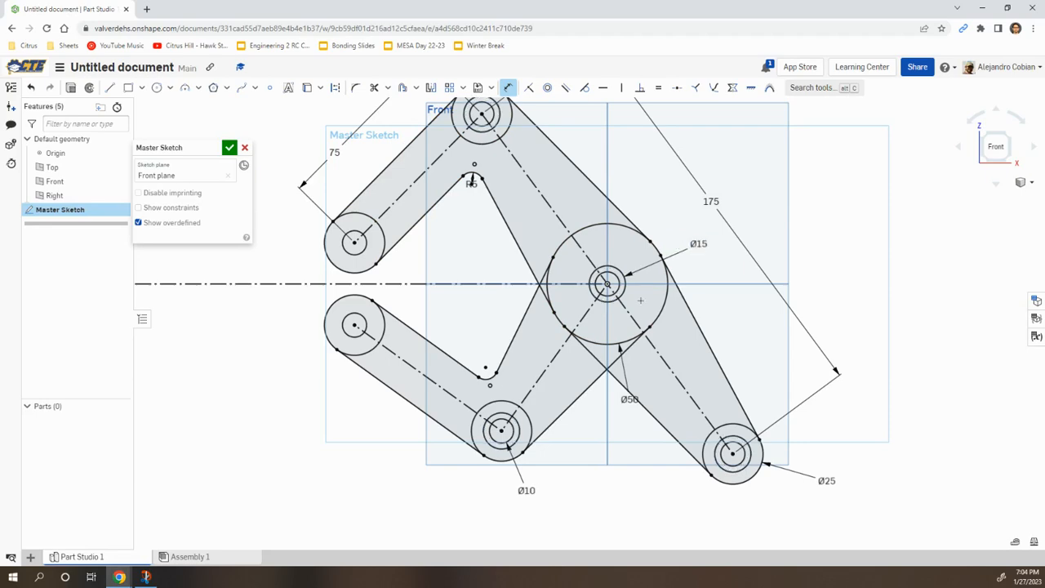
pyautogui.click(508, 88)
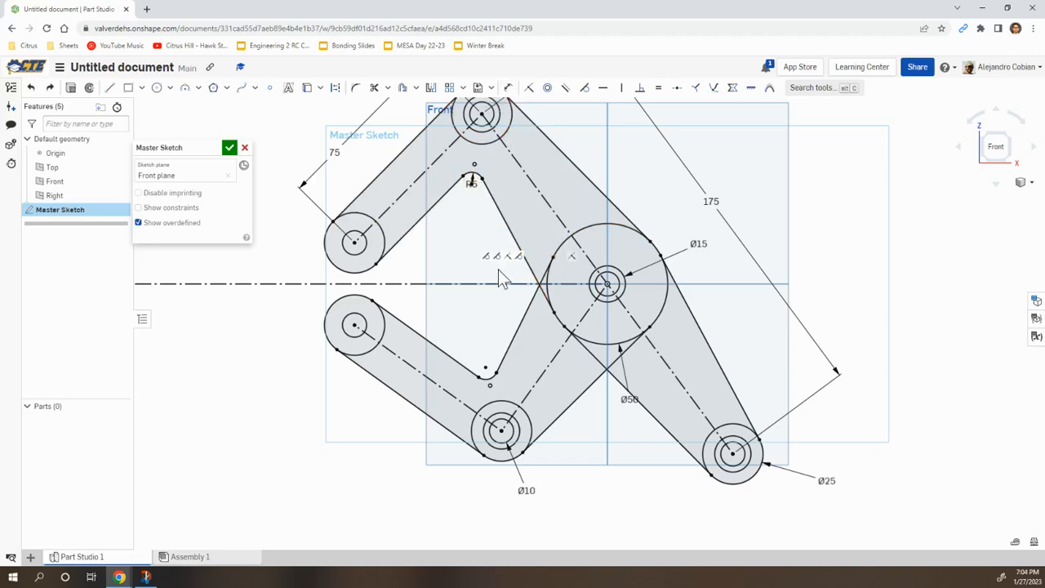
# Step: Set the inner elbow fillet radius to 15 mm and accept the Master Sketch after comparing it with step 11 of the exercise
pyautogui.doubleClick(472, 186)
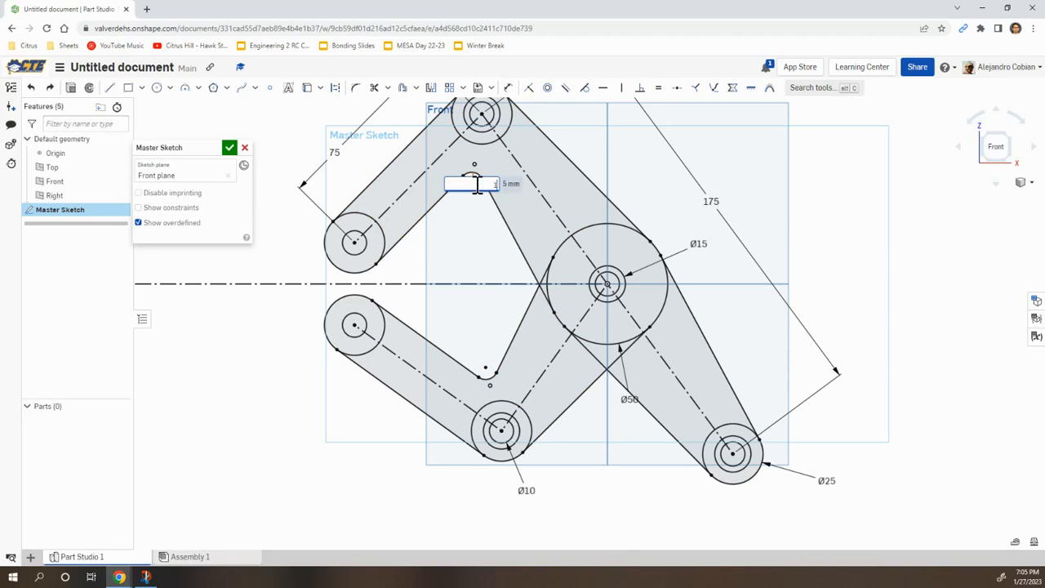
pyautogui.press('Return')
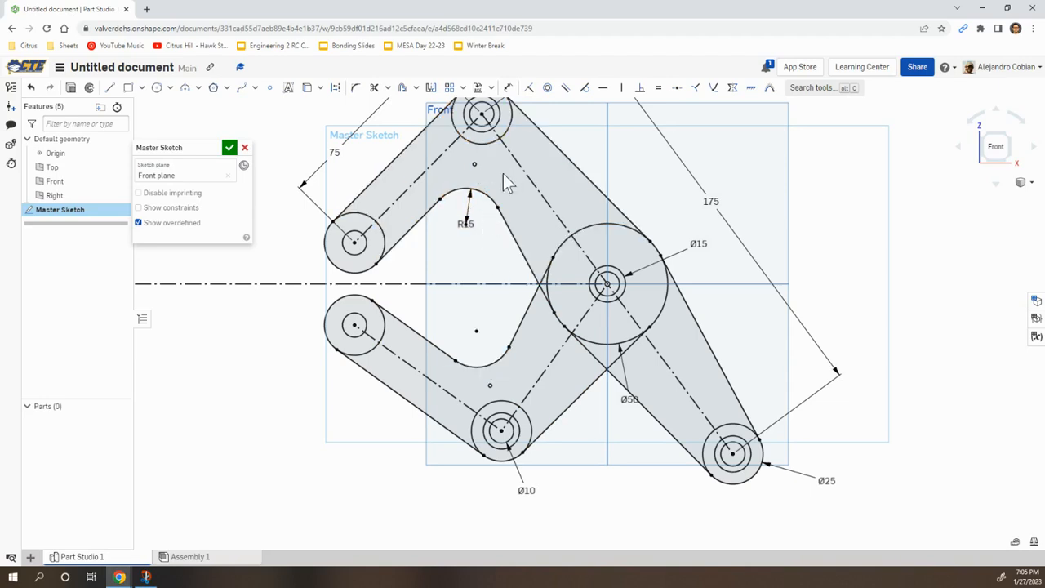
pyautogui.hotkey('alt', 'Tab')
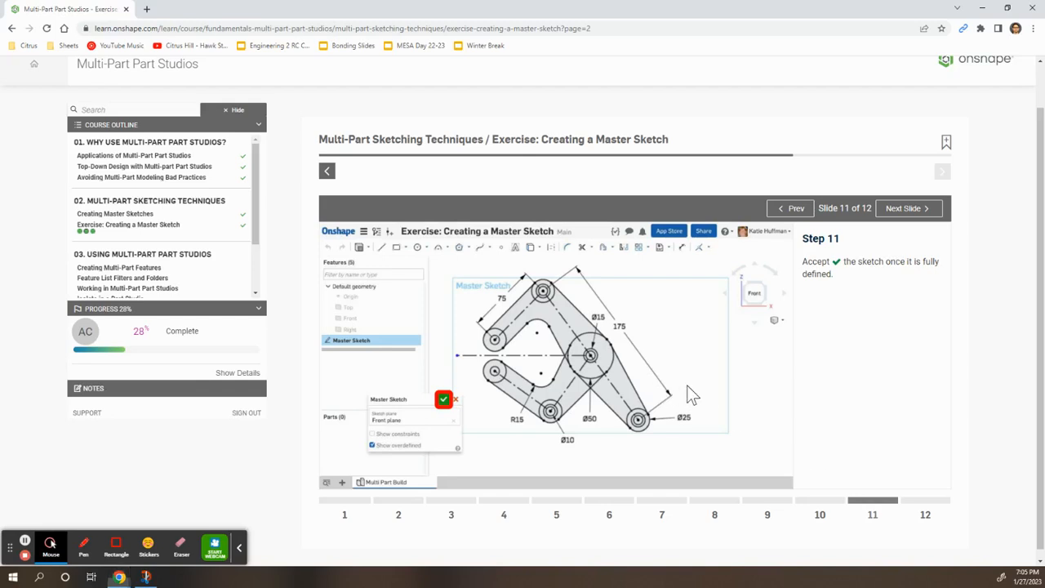
pyautogui.hotkey('alt', 'Tab')
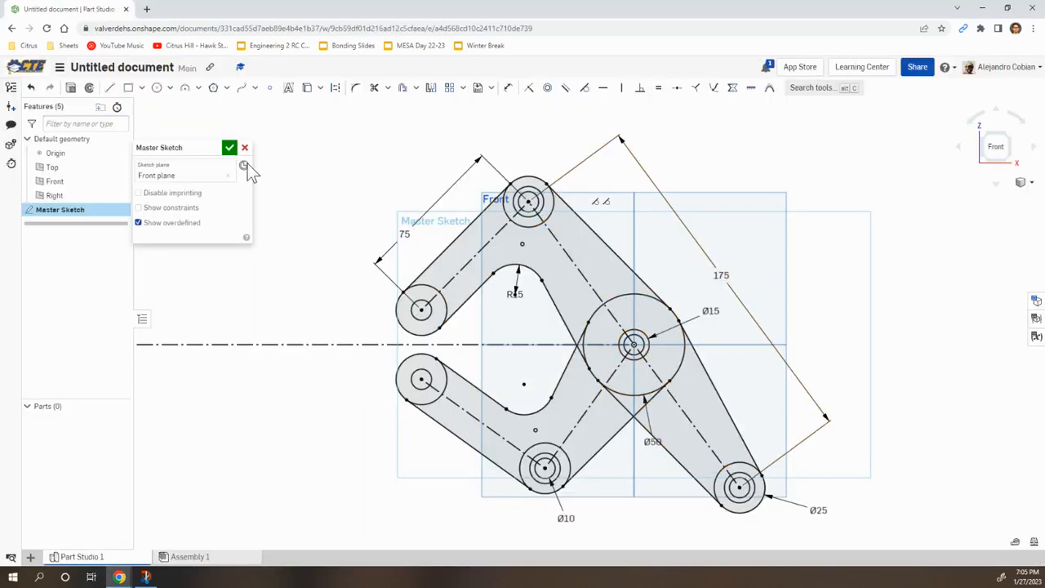
pyautogui.click(230, 148)
# Step: Consult step 12 of the exercise and select the three arm regions of the Master Sketch to check their combined area
pyautogui.hotkey('alt', 'Tab')
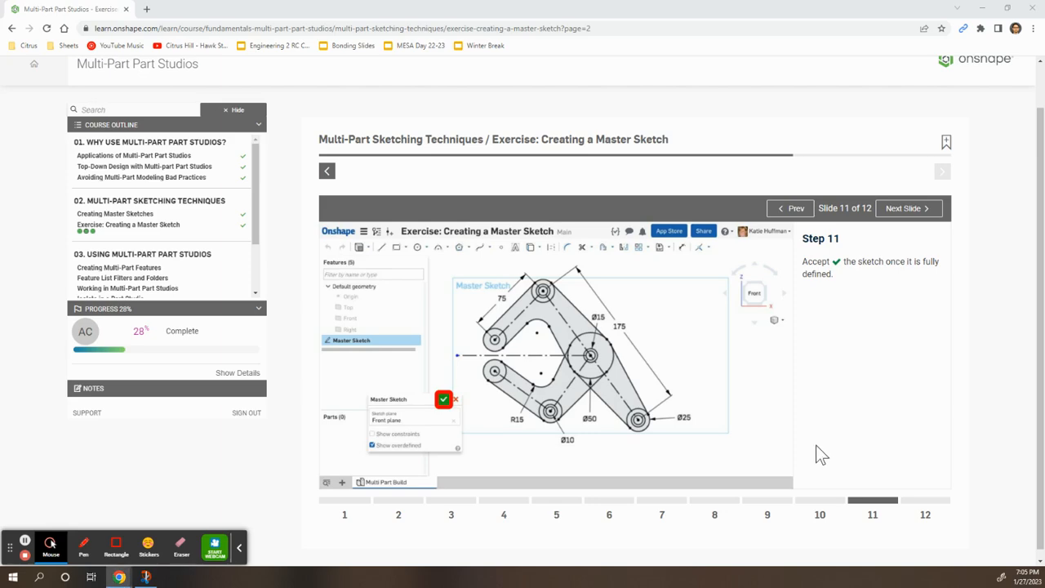
pyautogui.click(918, 500)
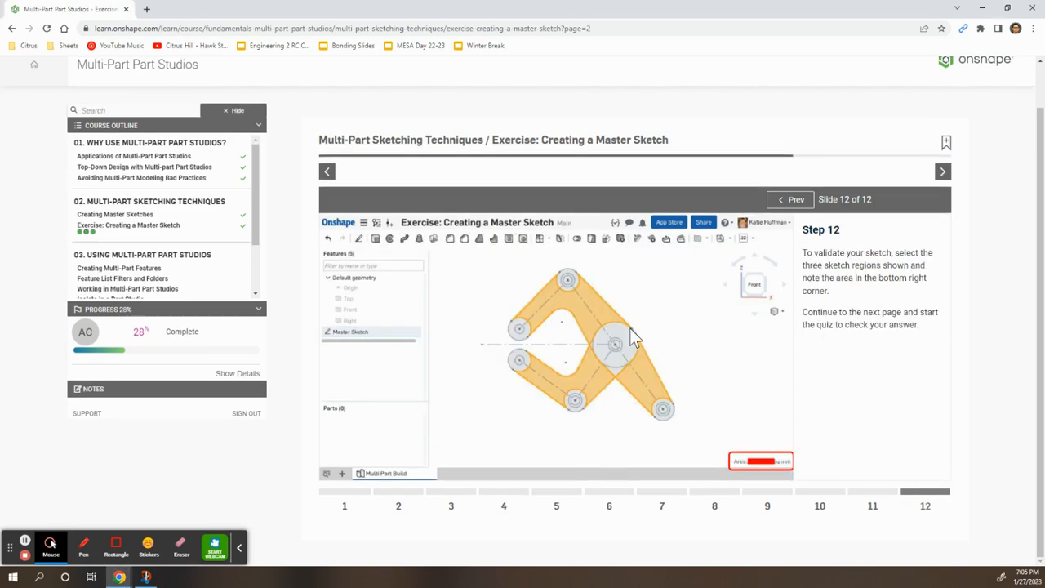
pyautogui.hotkey('alt', 'Tab')
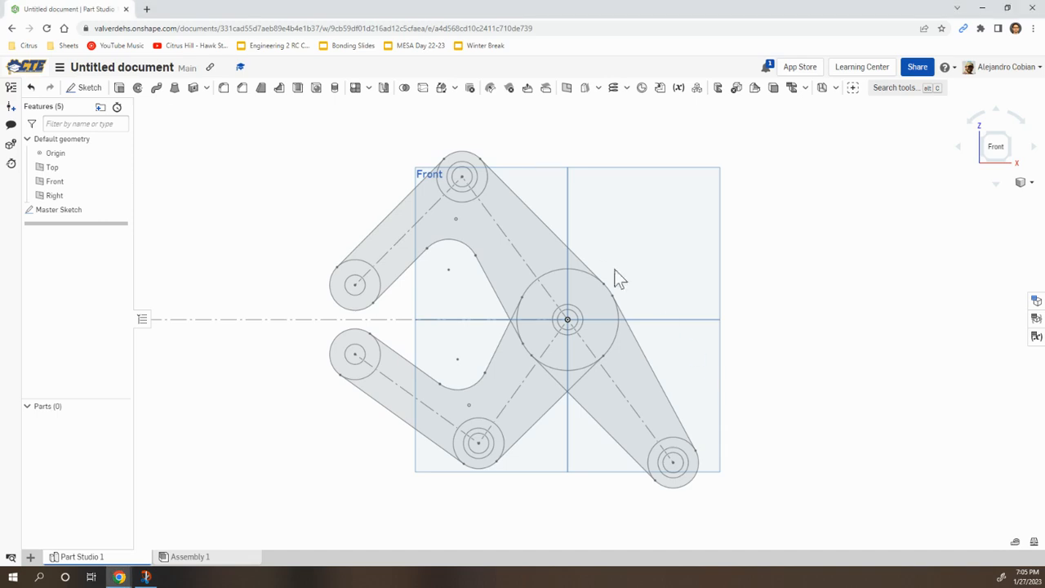
pyautogui.click(528, 241)
pyautogui.click(645, 397)
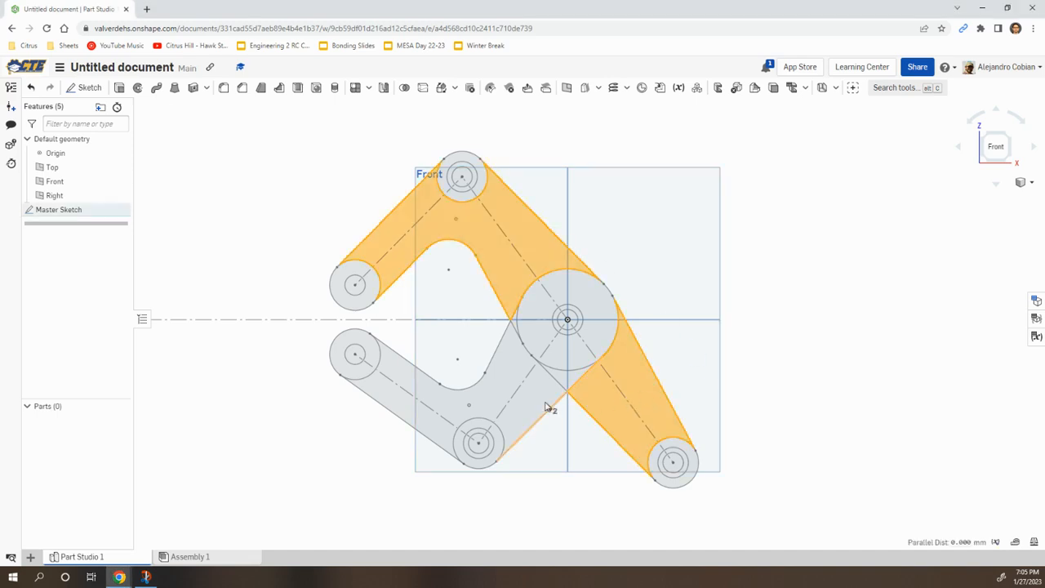
pyautogui.click(539, 406)
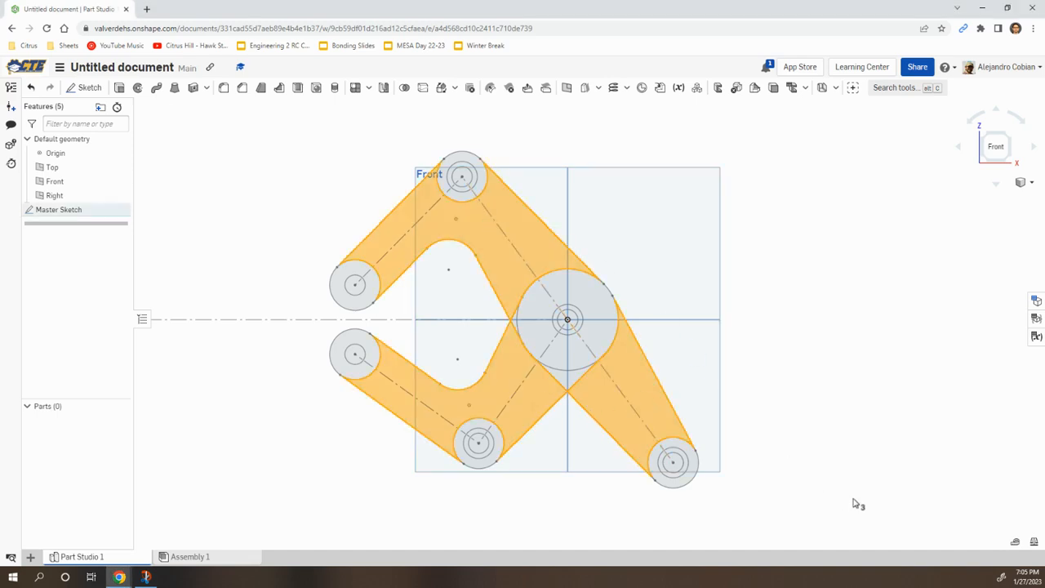